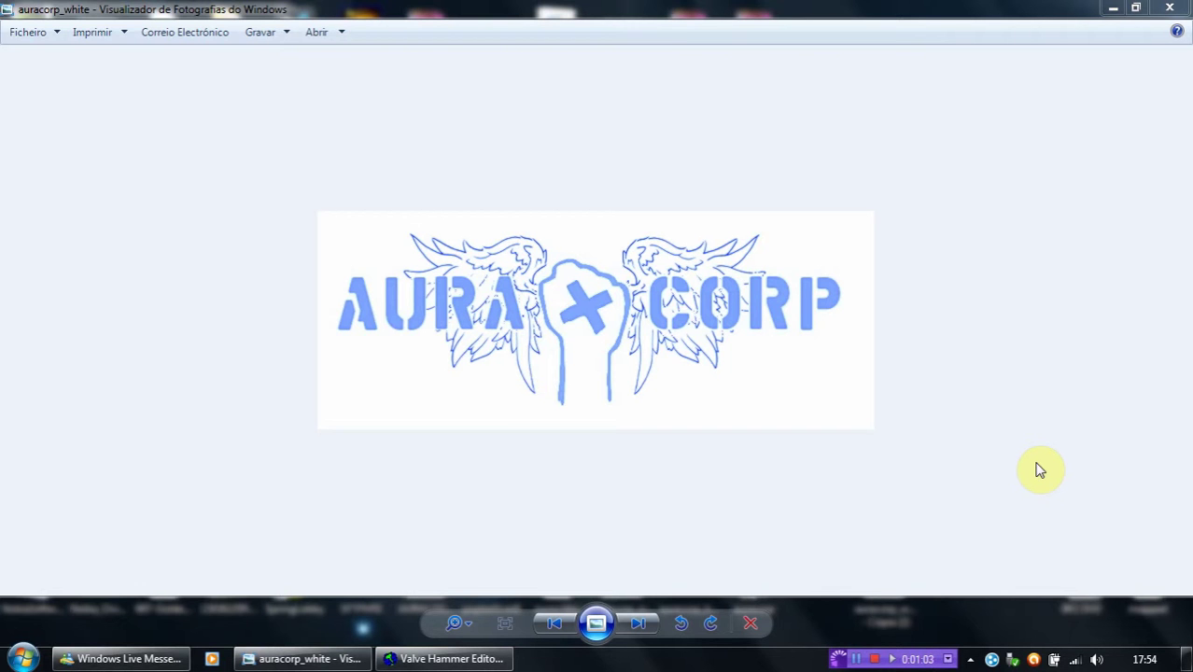
Switch to Valve Hammer Editor and show the changelevel1 and changelevel2 maps side by side.
{"action": "left_click", "coordinate": [331, 659]}
{"action": "left_click", "coordinate": [446, 659]}
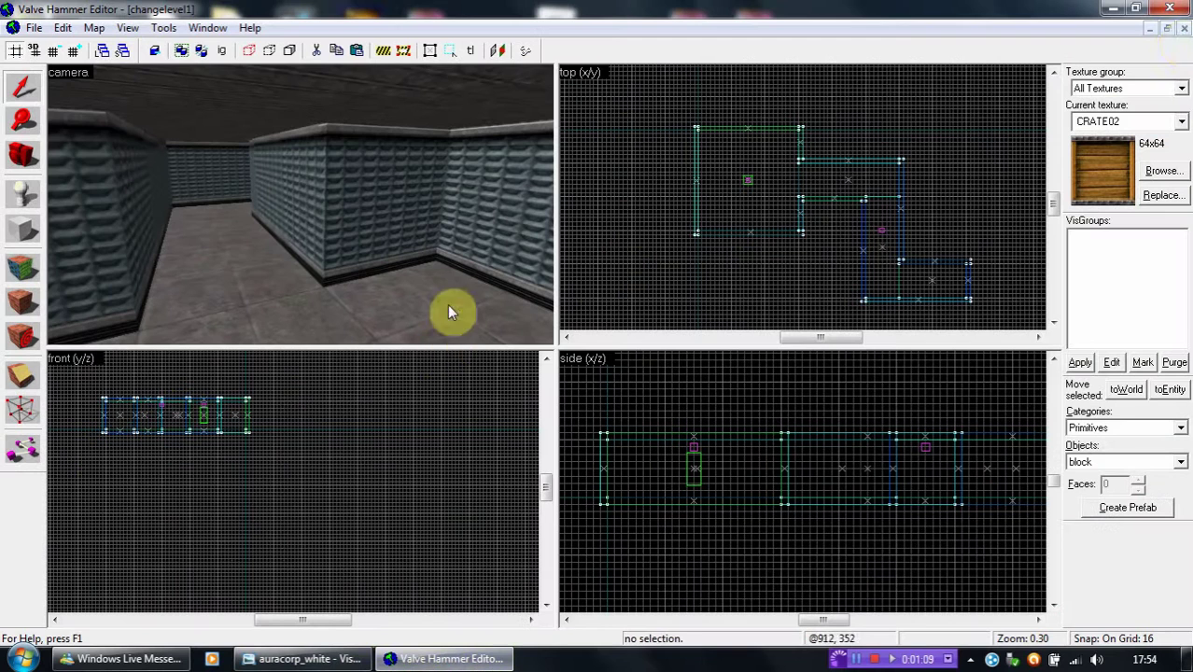
{"action": "left_click", "coordinate": [1167, 28]}
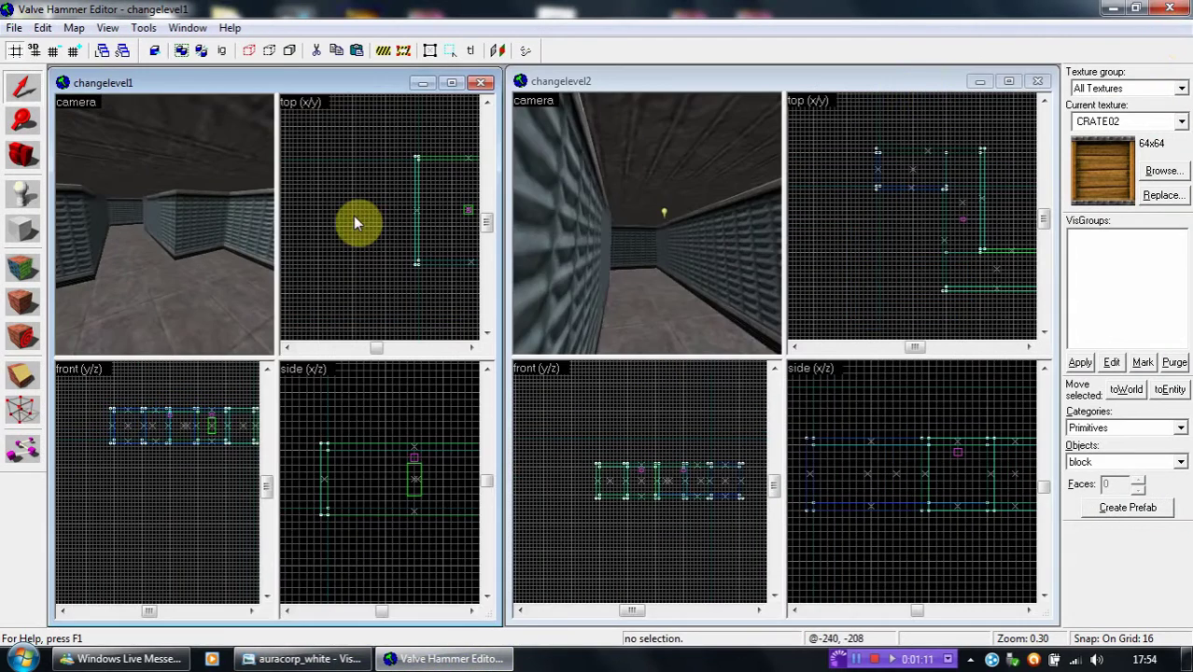
Examine the overall layout of the changelevel1 map from outside and above in its 3D view.
{"action": "key", "text": "z"}
{"action": "key", "text": "s"}
{"action": "key", "text": "w"}
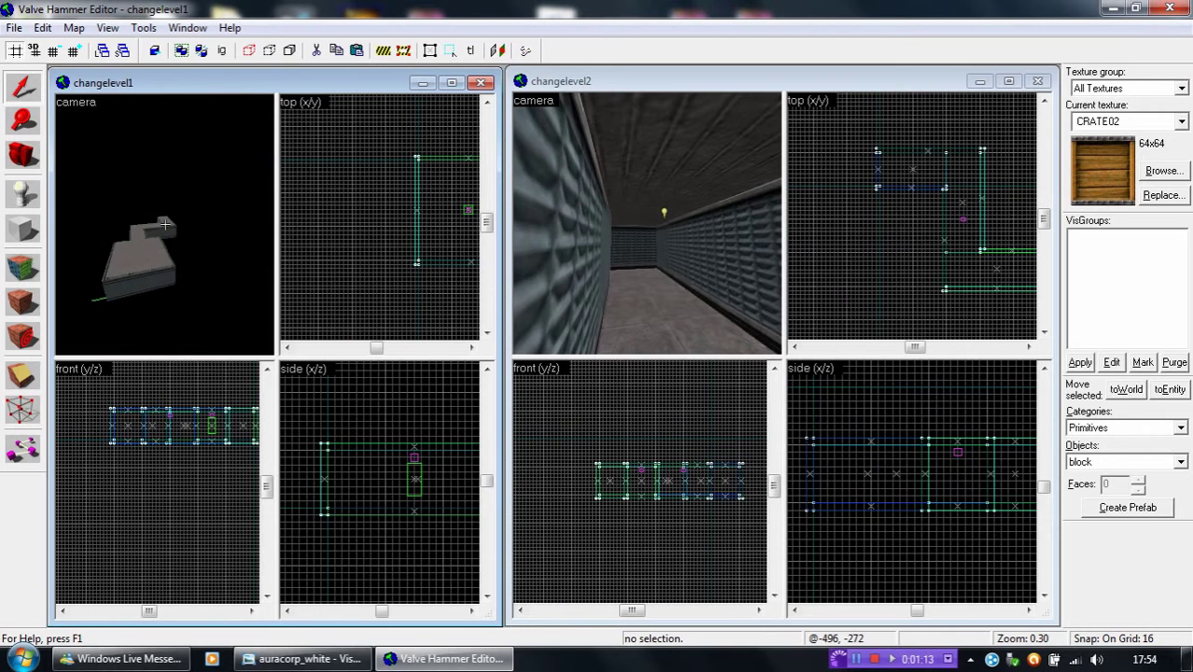
{"action": "key", "text": "s"}
{"action": "key", "text": "z"}
{"action": "scroll", "coordinate": [674, 250], "scroll_direction": "down", "scroll_amount": 2}
{"action": "key", "text": "z"}
{"action": "key", "text": "s"}
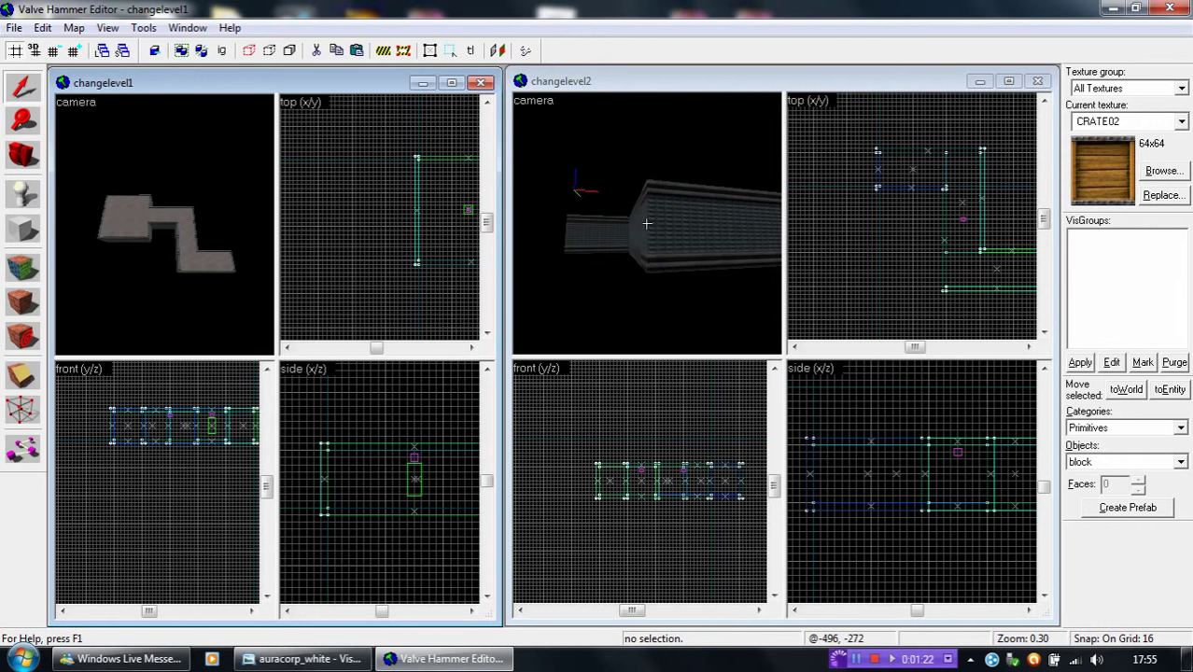
Examine the changelevel2 layout from above and compare it with the changelevel1 layout.
{"action": "left_click", "coordinate": [737, 81]}
{"action": "key", "text": "z"}
{"action": "key", "text": "w"}
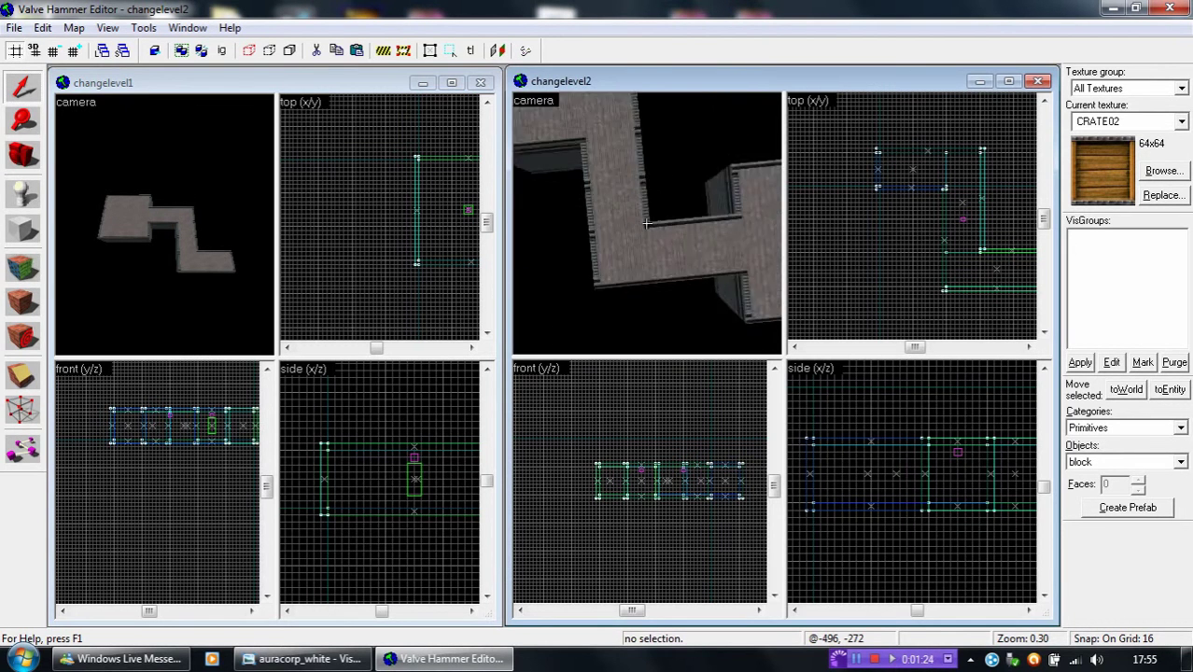
{"action": "key", "text": "s"}
{"action": "key", "text": "z"}
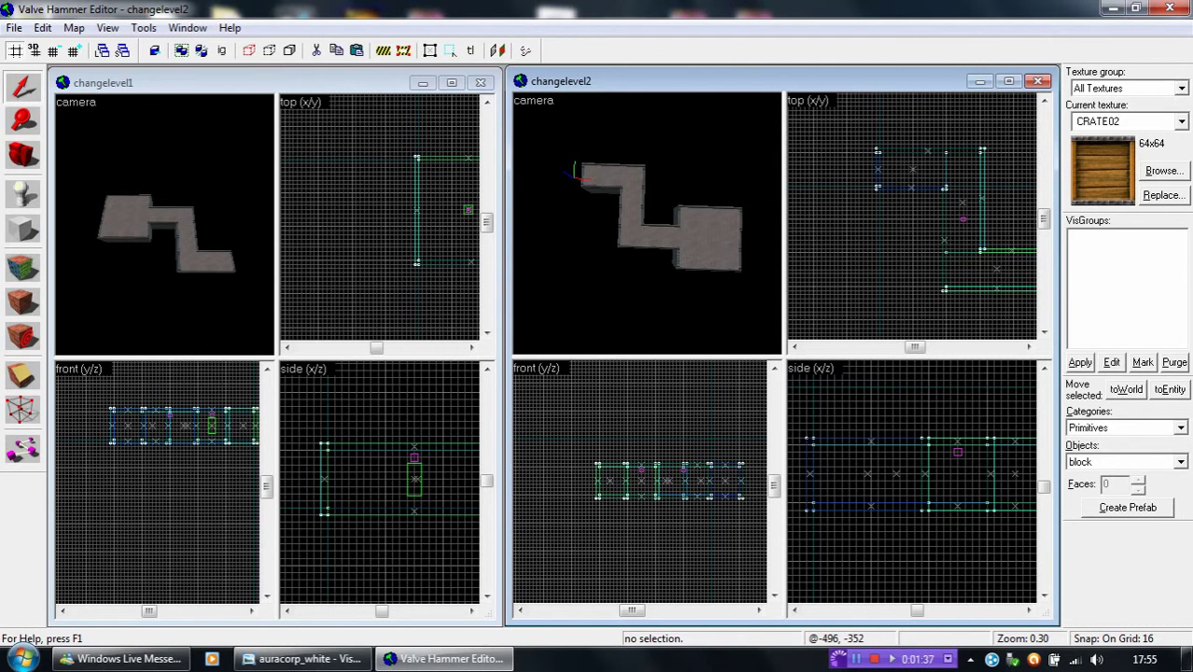
{"action": "left_click", "coordinate": [213, 84]}
{"action": "key", "text": "z"}
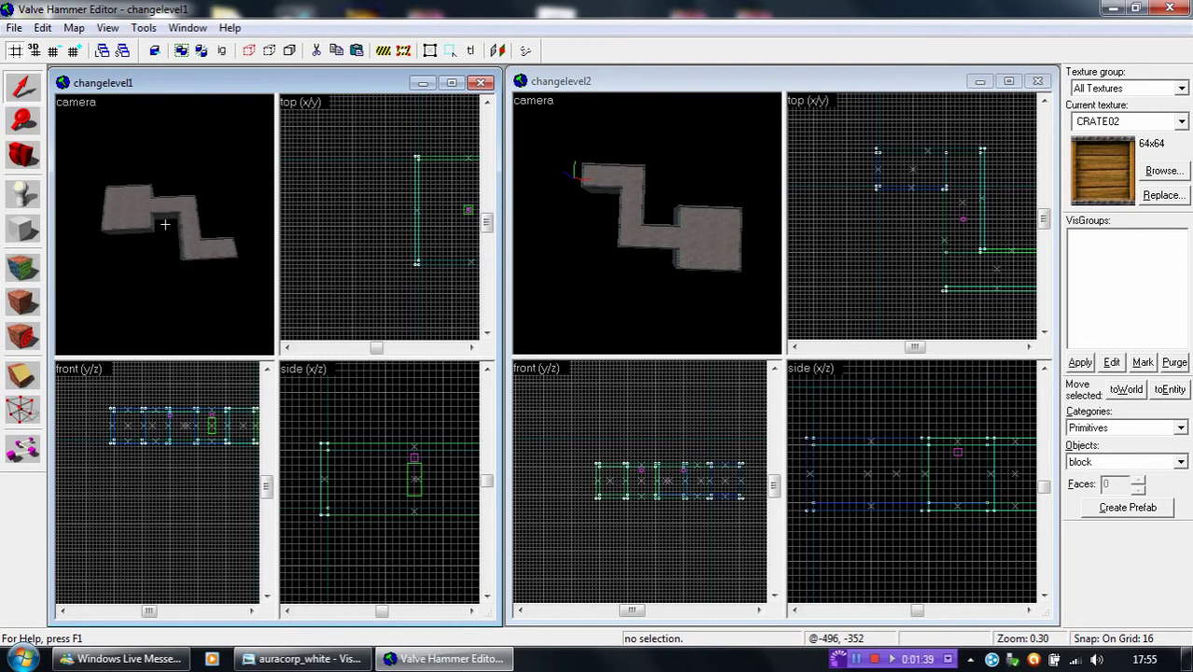
{"action": "key", "text": "z"}
{"action": "left_click_drag", "start_coordinate": [165, 232], "coordinate": [165, 233]}
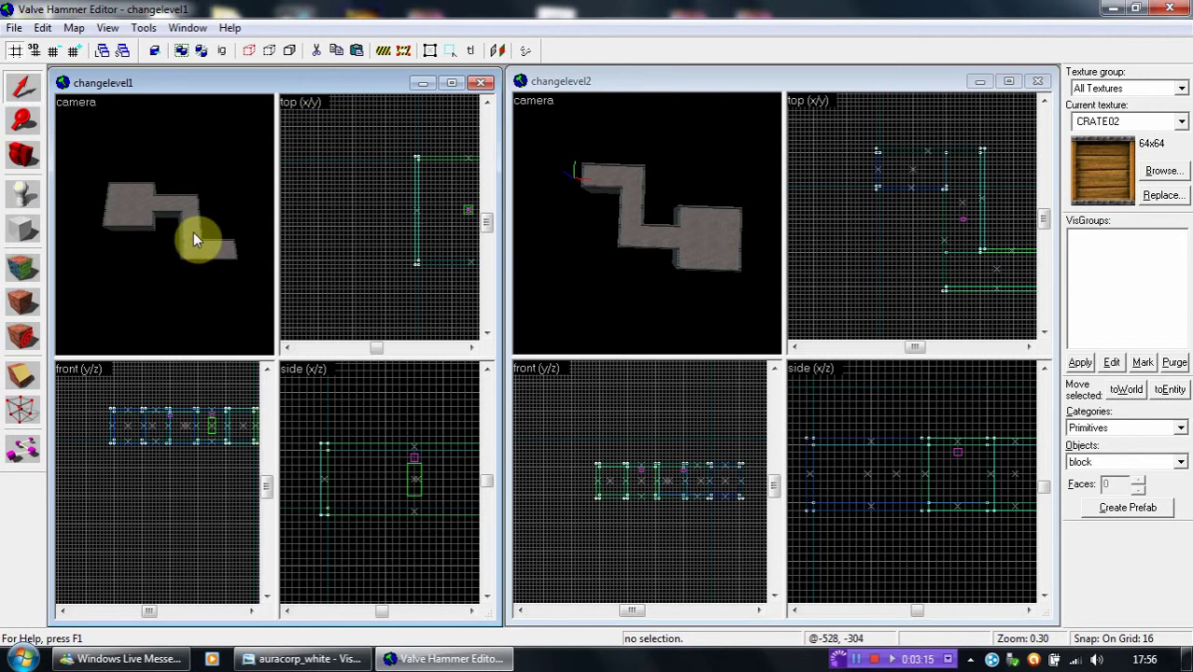
Place light entities on top of the large room in changelevel1.
{"action": "left_click", "coordinate": [23, 194]}
{"action": "left_click", "coordinate": [129, 207]}
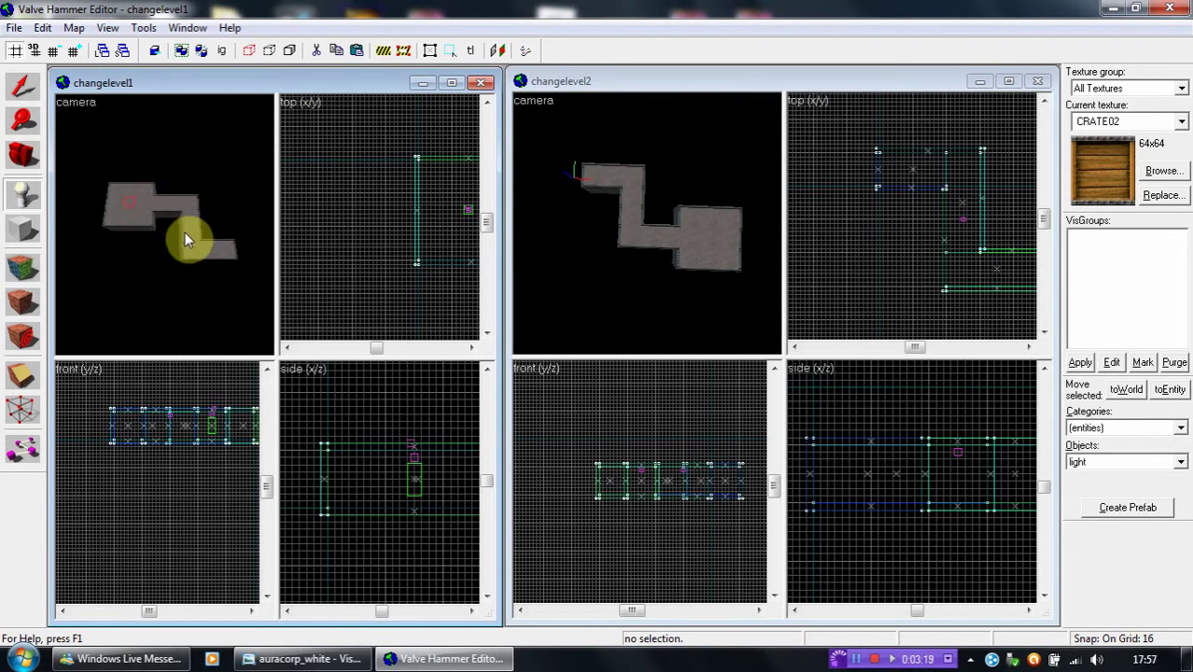
{"action": "left_click", "coordinate": [174, 84]}
{"action": "left_click_drag", "start_coordinate": [148, 247], "coordinate": [165, 231]}
Place monster_alien_controller entities as markers on the large room and the corridor of both changelevel1 and changelevel2.
{"action": "left_click", "coordinate": [1181, 460]}
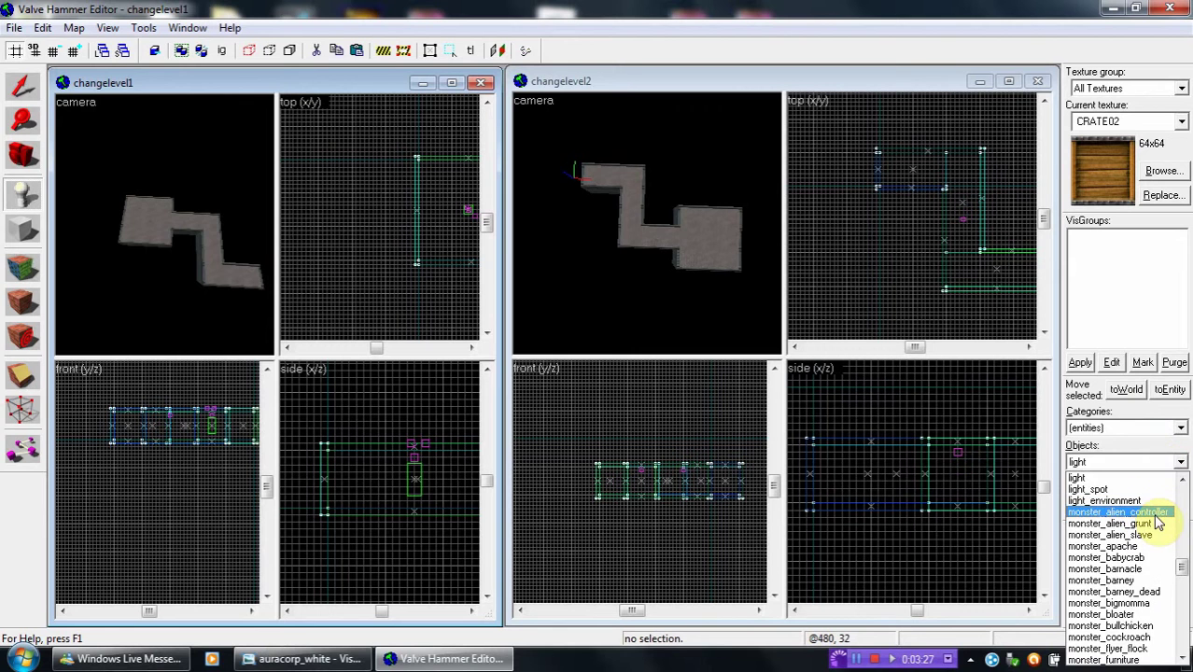
{"action": "left_click", "coordinate": [1152, 514]}
{"action": "left_click", "coordinate": [147, 221]}
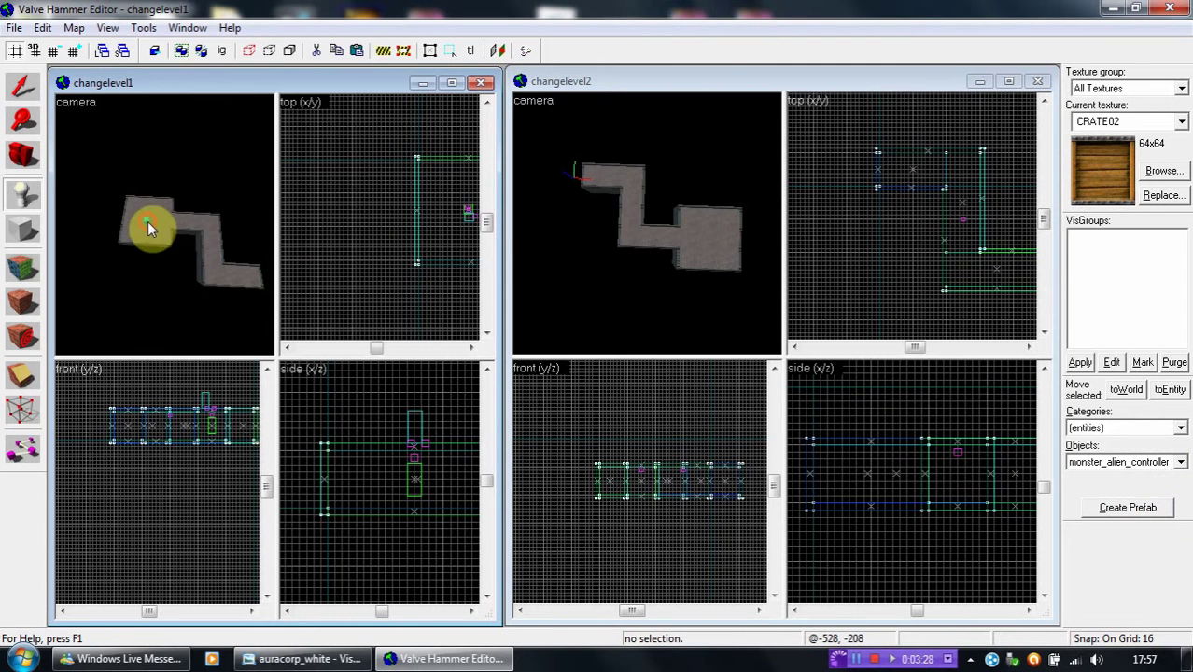
{"action": "left_click", "coordinate": [220, 251]}
{"action": "left_click", "coordinate": [616, 83]}
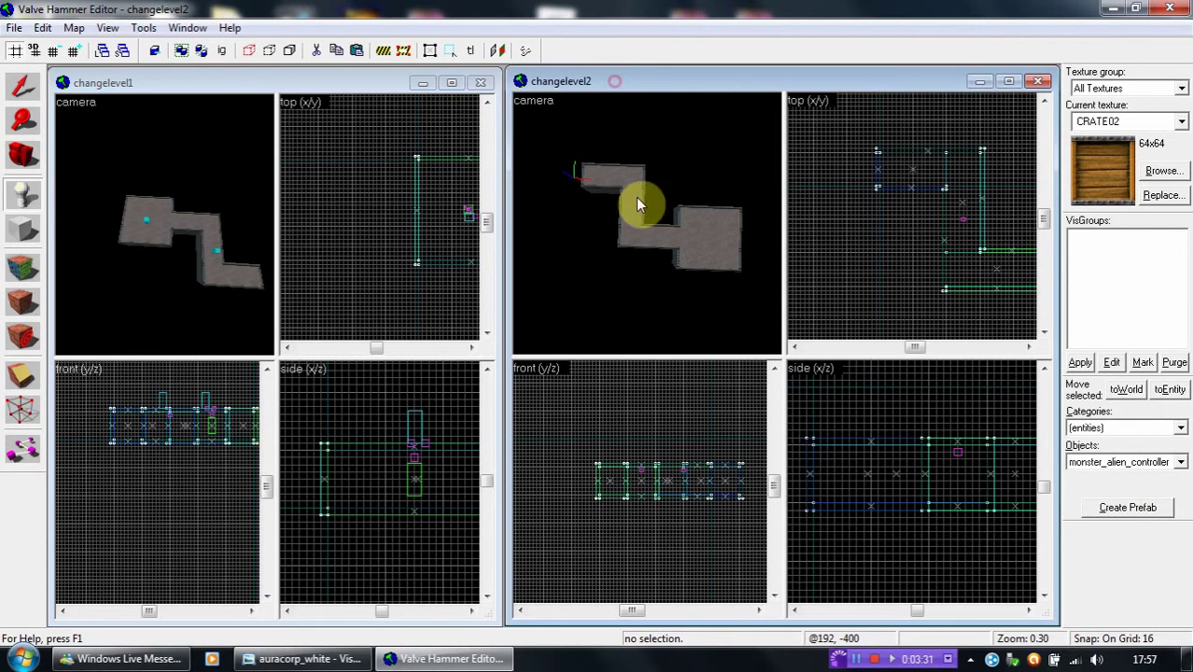
{"action": "left_click", "coordinate": [702, 252]}
Select the corridor marker in changelevel1 and its matching corridor marker in changelevel2.
{"action": "left_click", "coordinate": [23, 86]}
{"action": "left_click", "coordinate": [148, 226]}
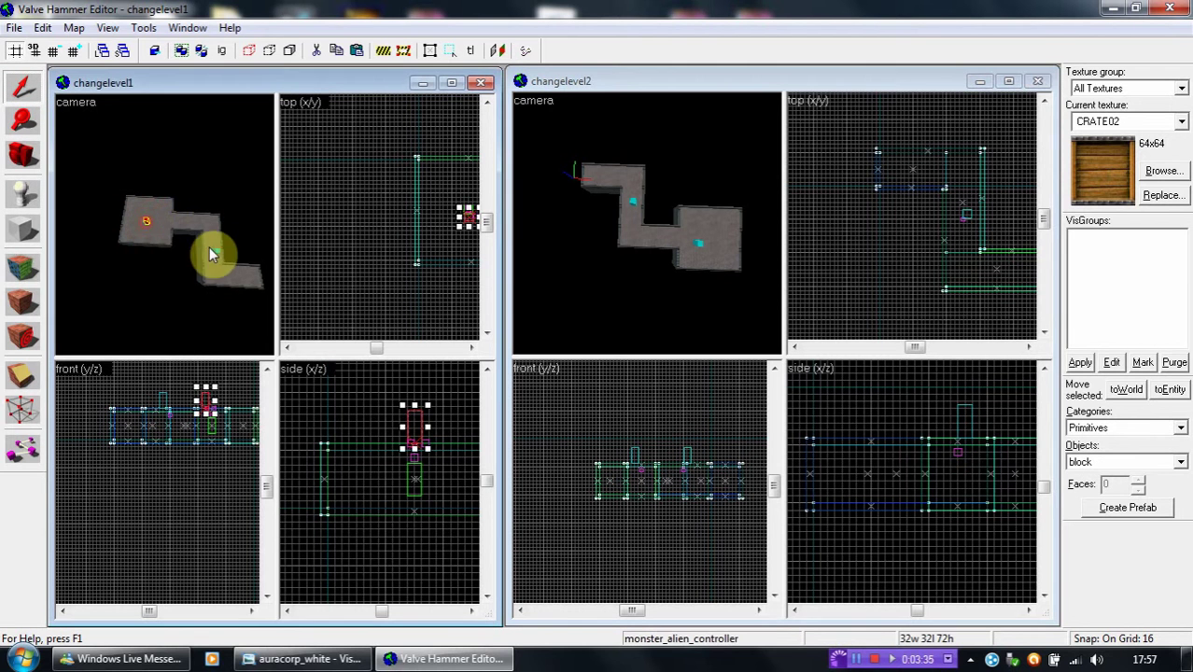
{"action": "left_click", "coordinate": [214, 252]}
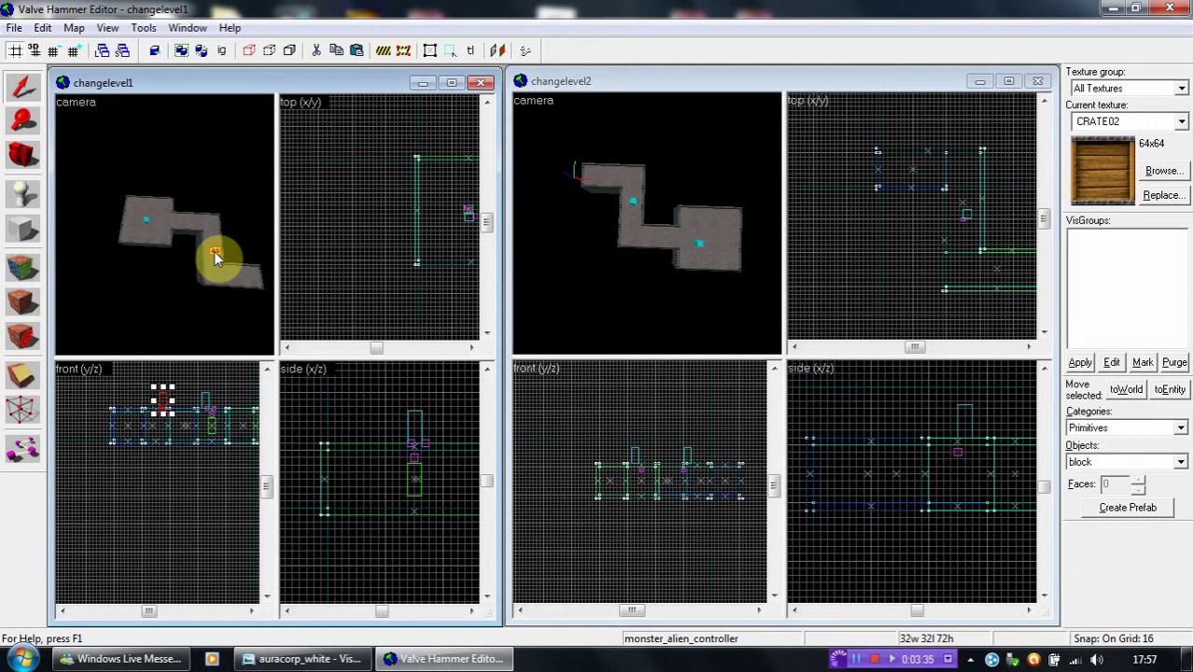
{"action": "left_click", "coordinate": [604, 81]}
{"action": "left_click", "coordinate": [631, 201]}
{"action": "left_click", "coordinate": [522, 81]}
{"action": "left_click", "coordinate": [369, 71]}
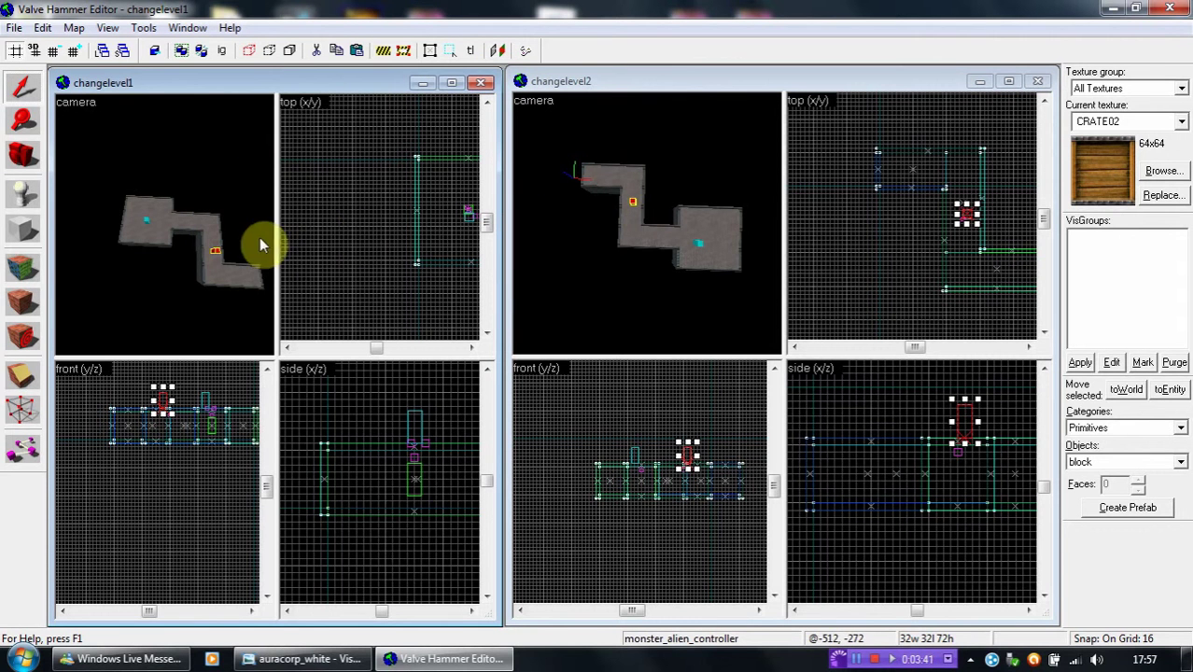
{"action": "left_click", "coordinate": [565, 81]}
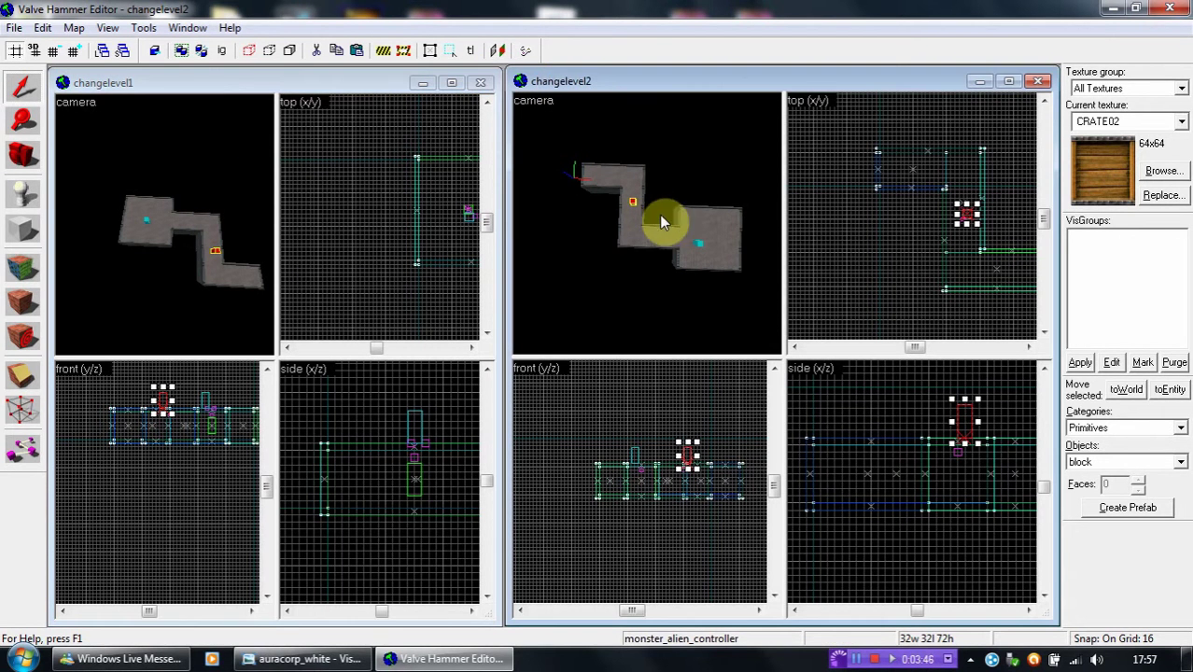
Delete the monster_alien_controller markers in both maps and the extra lights on the changelevel1 roof.
{"action": "key", "text": "ctrl+x"}
{"action": "left_click", "coordinate": [261, 83]}
{"action": "key", "text": "z"}
{"action": "key", "text": "w"}
{"action": "key", "text": "z"}
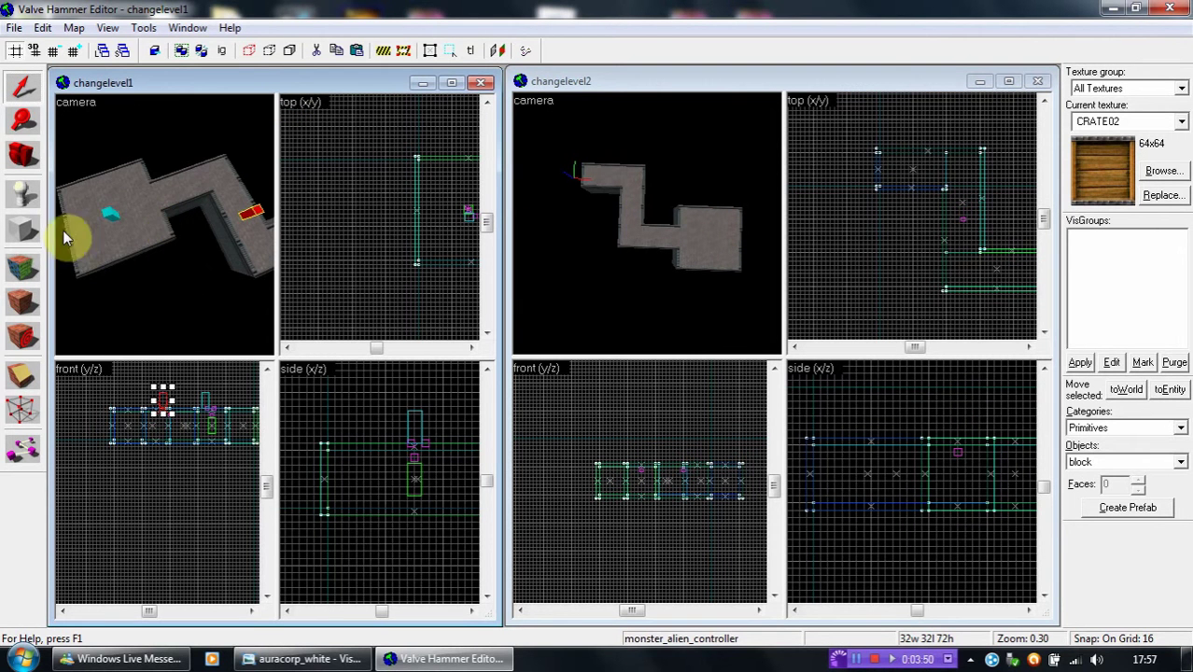
{"action": "left_click", "coordinate": [113, 219]}
{"action": "key", "text": "z"}
{"action": "key", "text": "w"}
{"action": "left_click", "coordinate": [162, 199]}
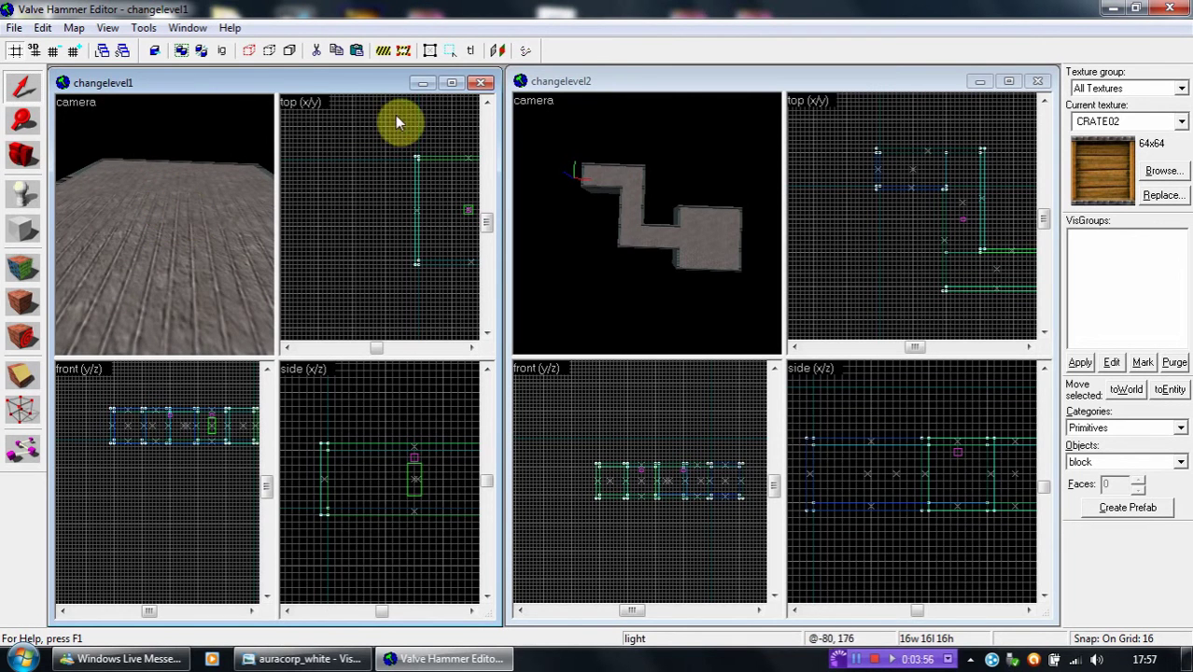
Maximize the changelevel1 map and examine its large room, player start, lights and corridors from inside.
{"action": "left_click", "coordinate": [452, 84]}
{"action": "key", "text": "z"}
{"action": "key", "text": "w"}
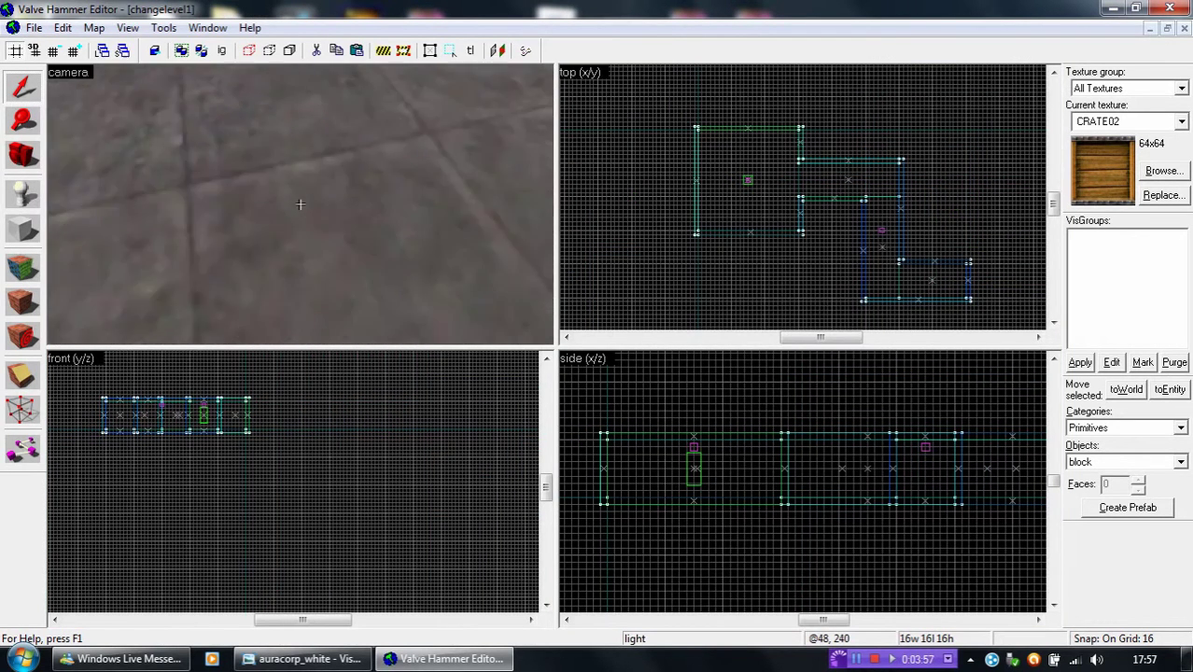
{"action": "key", "text": "s"}
{"action": "key", "text": "d"}
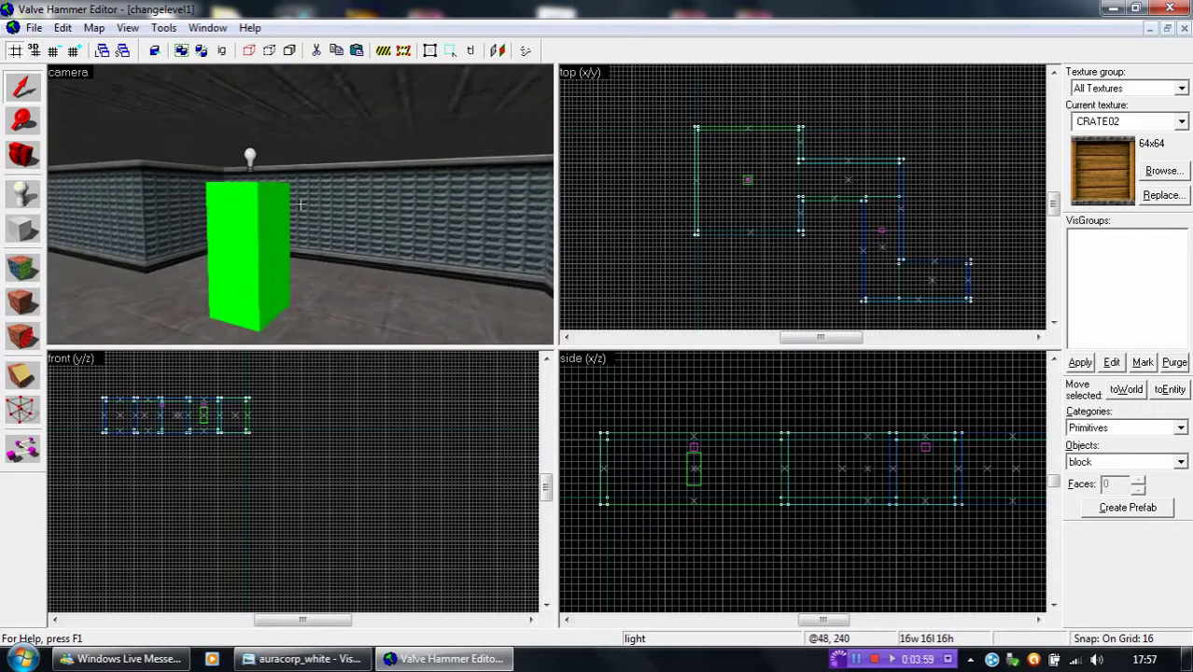
{"action": "key", "text": "d"}
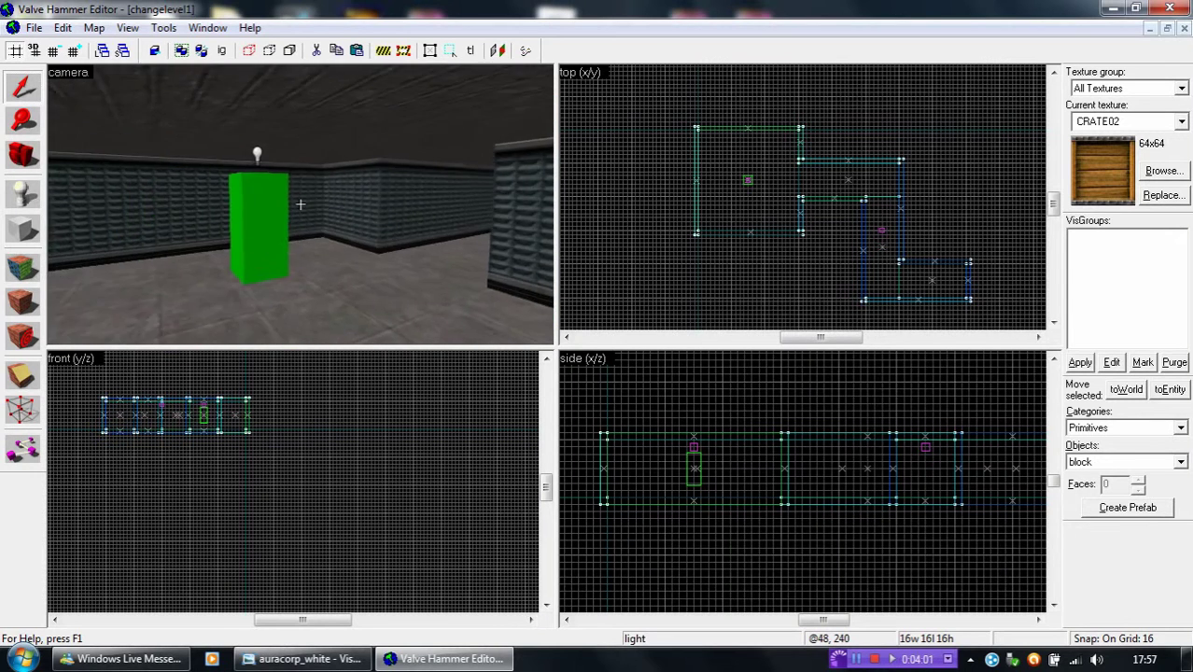
{"action": "key", "text": "d"}
{"action": "key", "text": "w"}
{"action": "key", "text": "s"}
{"action": "key", "text": "w"}
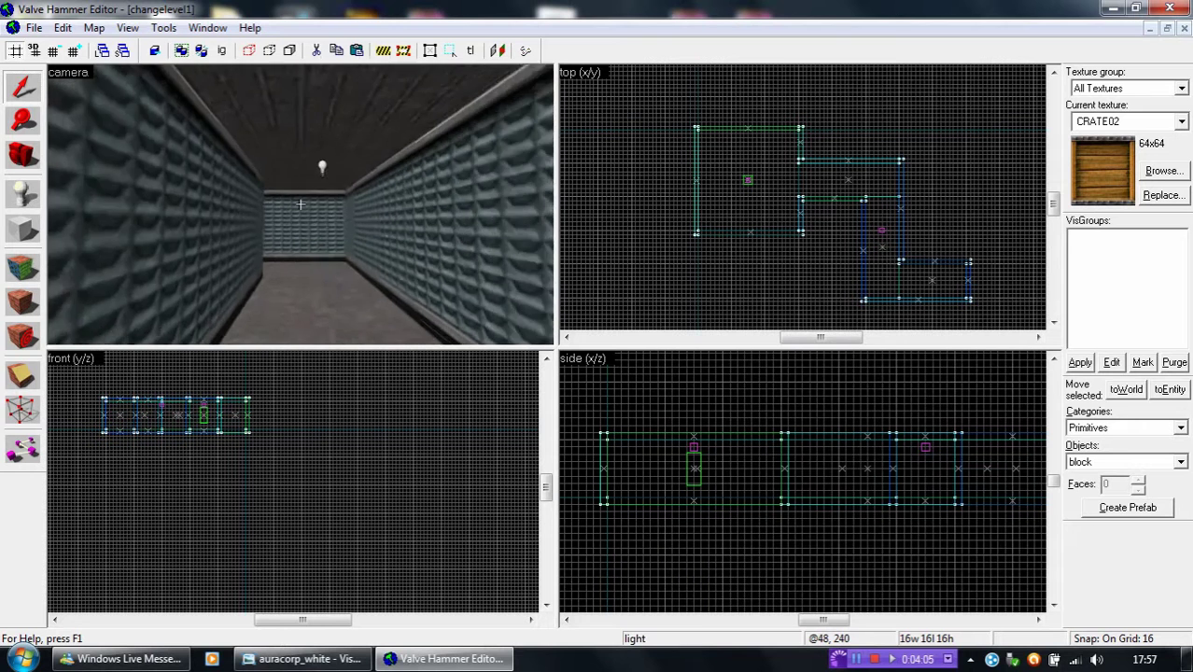
{"action": "key", "text": "s"}
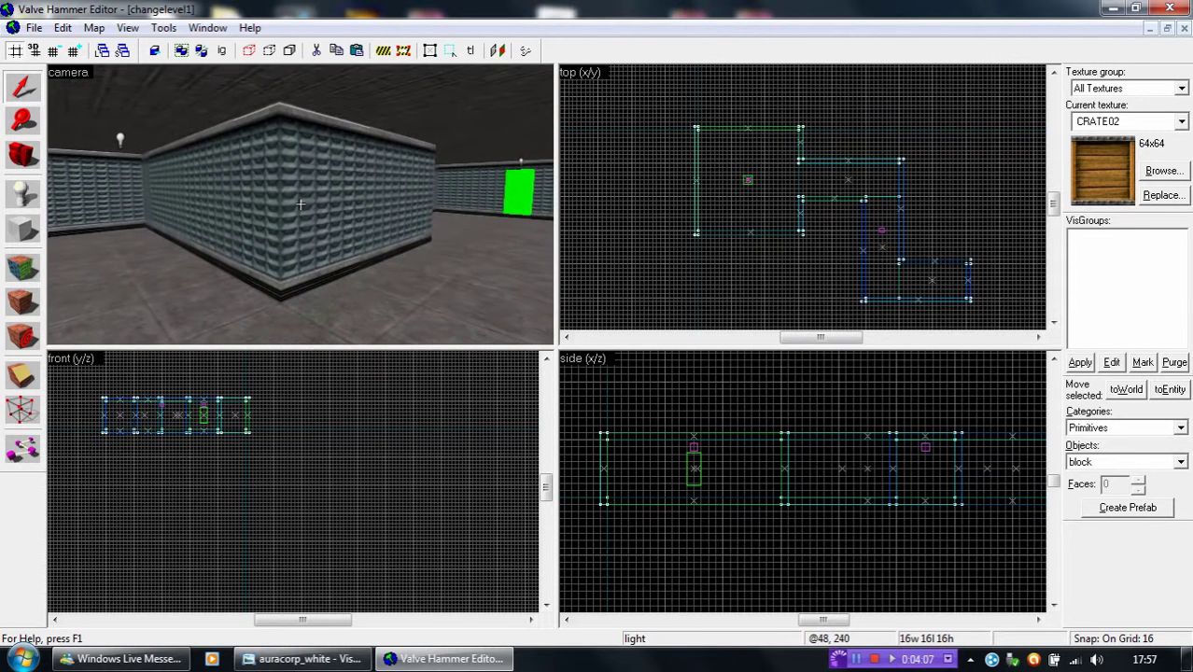
{"action": "key", "text": "w"}
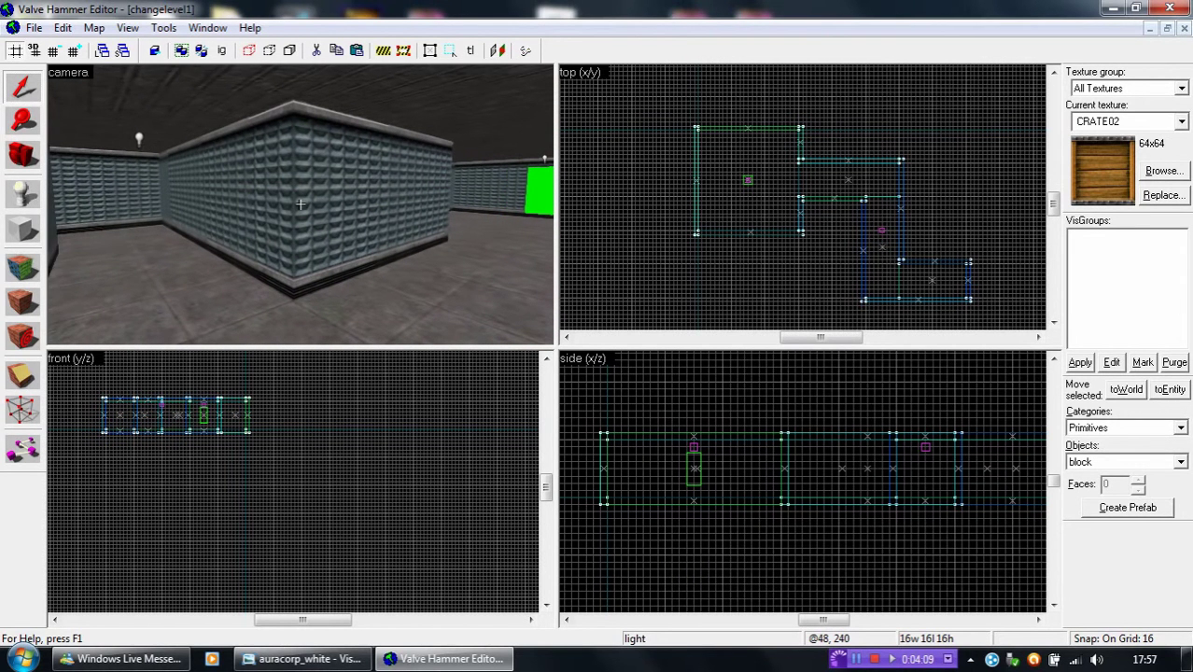
{"action": "key", "text": "s"}
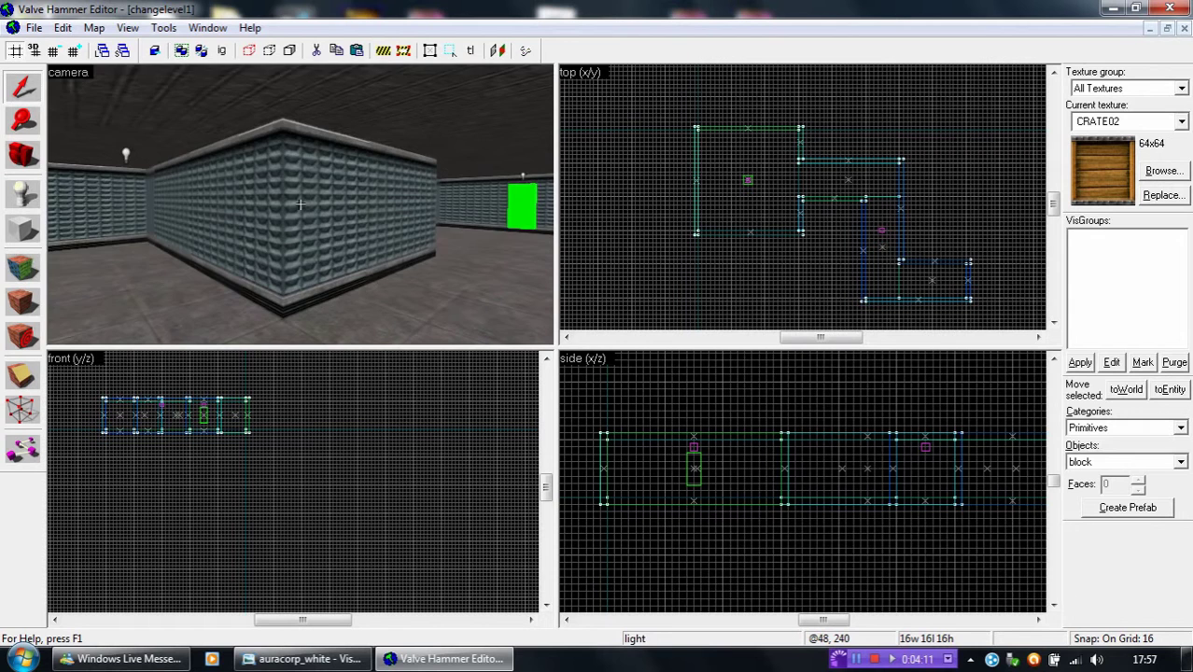
{"action": "key", "text": "s"}
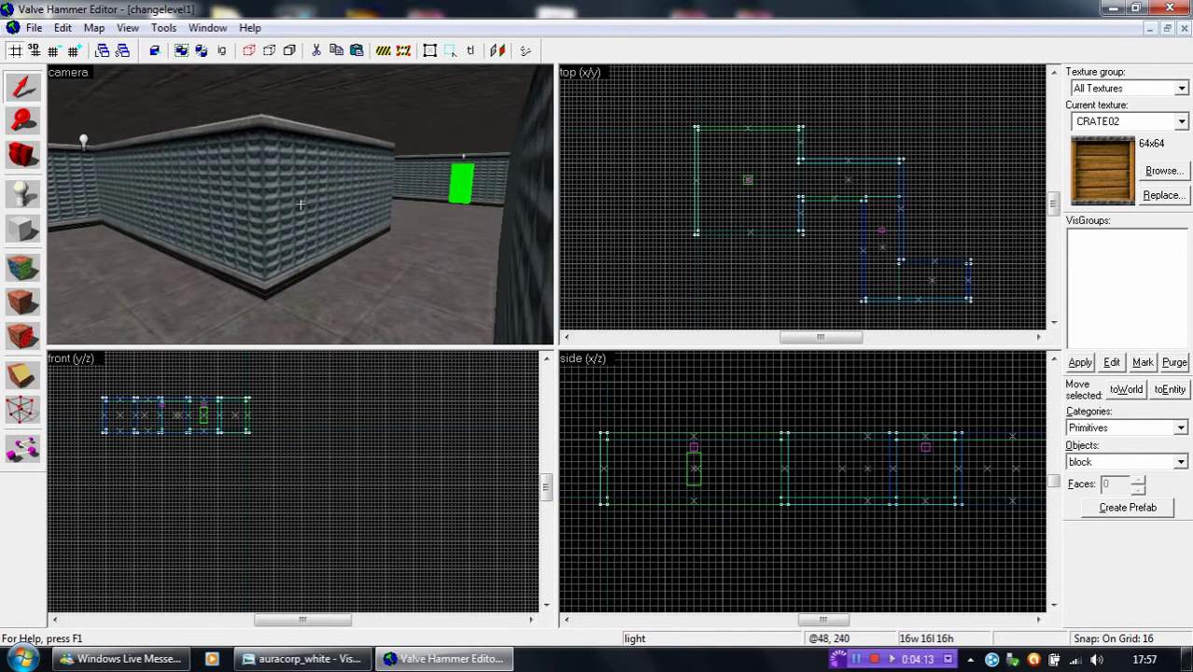
{"action": "key", "text": "w"}
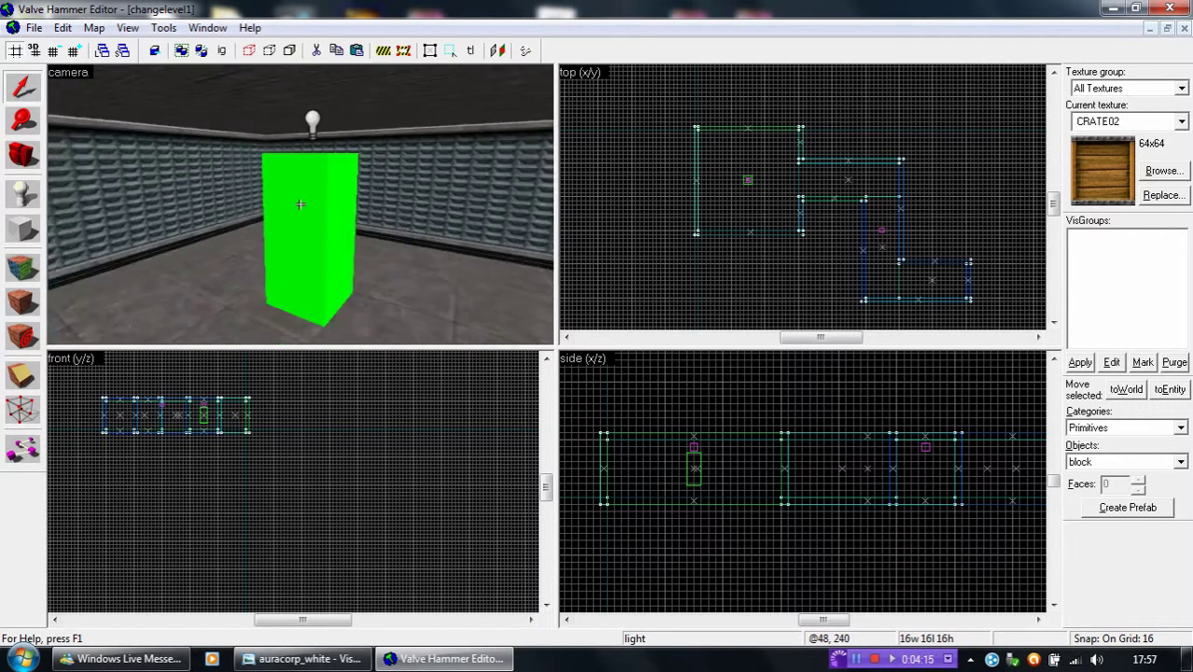
{"action": "key", "text": "w"}
{"action": "key", "text": "z"}
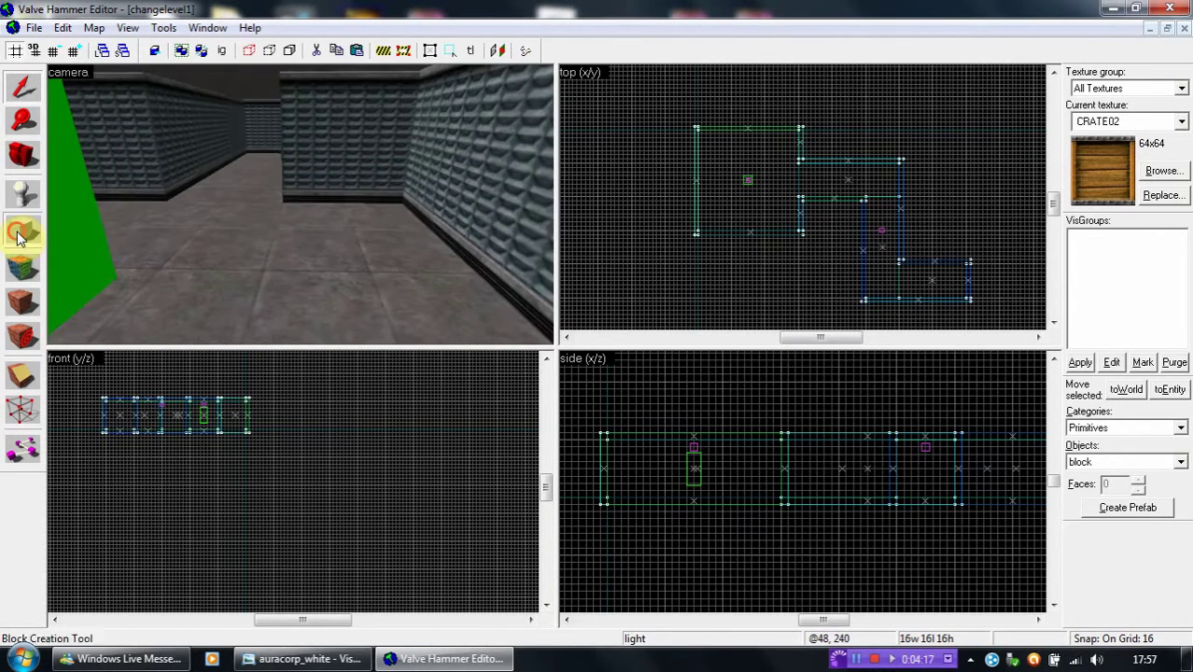
Create a 64 × 64 × 64 block with the CRATE02 texture on the large room's floor near the player start in changelevel1.
{"action": "left_click", "coordinate": [29, 235]}
{"action": "scroll", "coordinate": [777, 207], "scroll_direction": "up", "scroll_amount": 2}
{"action": "left_click_drag", "start_coordinate": [740, 209], "coordinate": [786, 253]}
{"action": "left_click_drag", "start_coordinate": [727, 470], "coordinate": [736, 480]}
{"action": "right_click", "coordinate": [736, 480]}
{"action": "left_click", "coordinate": [765, 491]}
{"action": "key", "text": "z"}
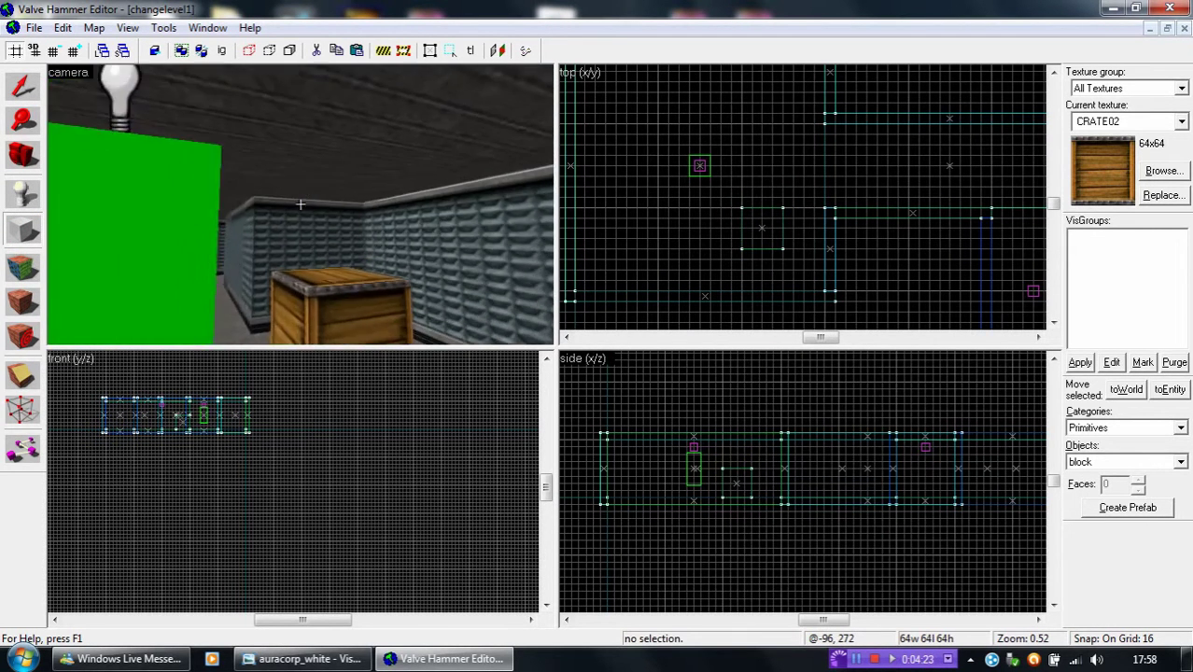
{"action": "key", "text": "w"}
{"action": "key", "text": "d"}
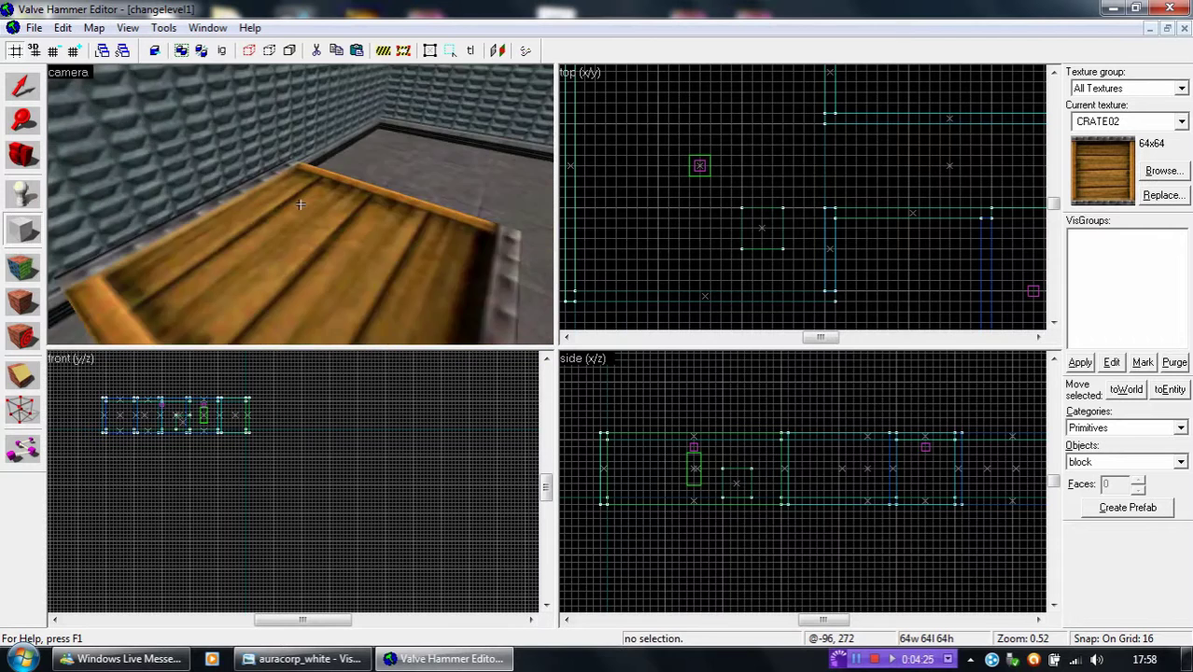
{"action": "key", "text": "s"}
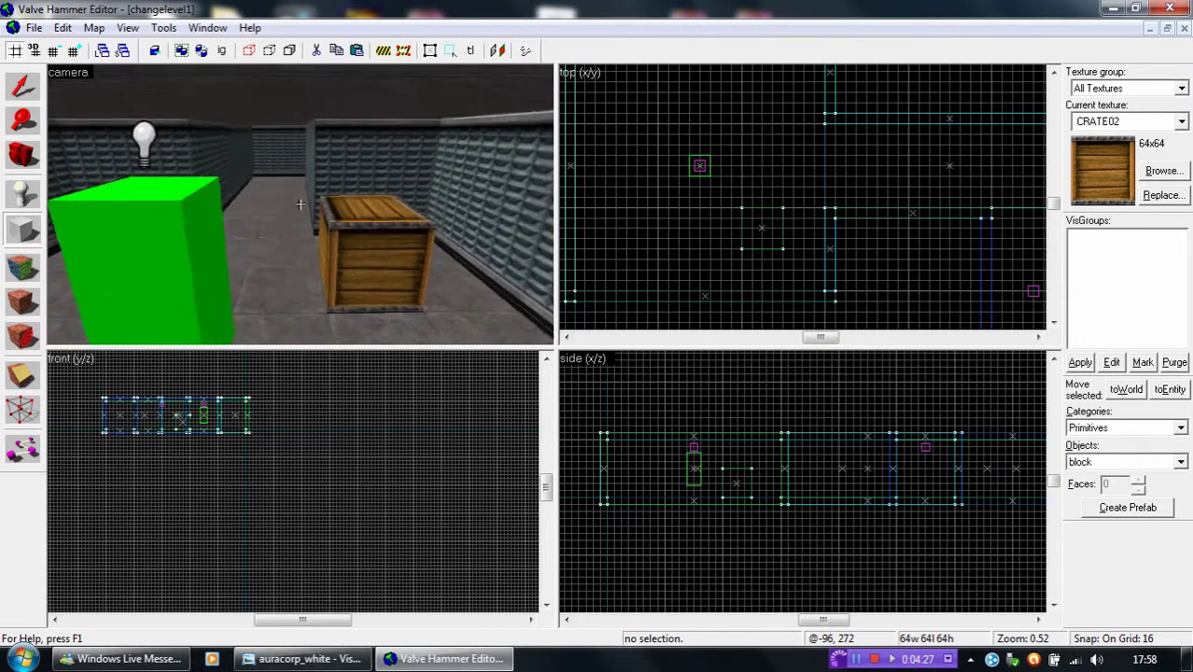
{"action": "key", "text": "s"}
{"action": "key", "text": "w"}
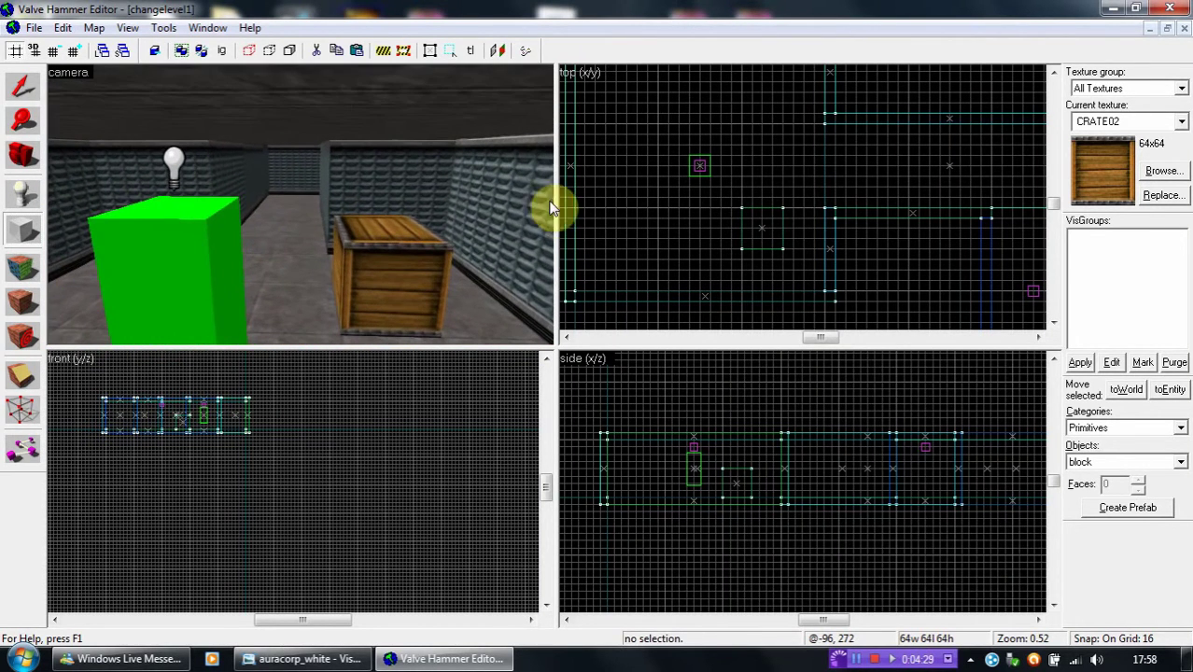
Switch to the changelevel2 map, maximize it and pick SIGN4 as the current texture.
{"action": "left_click", "coordinate": [1167, 29]}
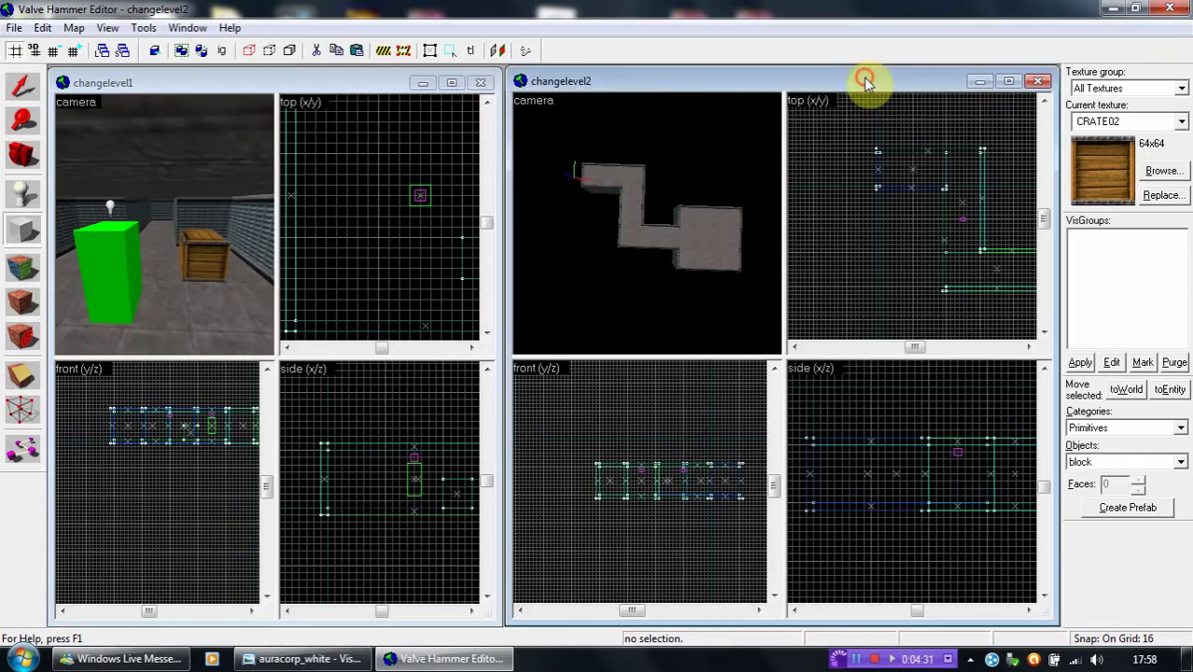
{"action": "left_click", "coordinate": [1007, 81]}
{"action": "left_click", "coordinate": [1163, 170]}
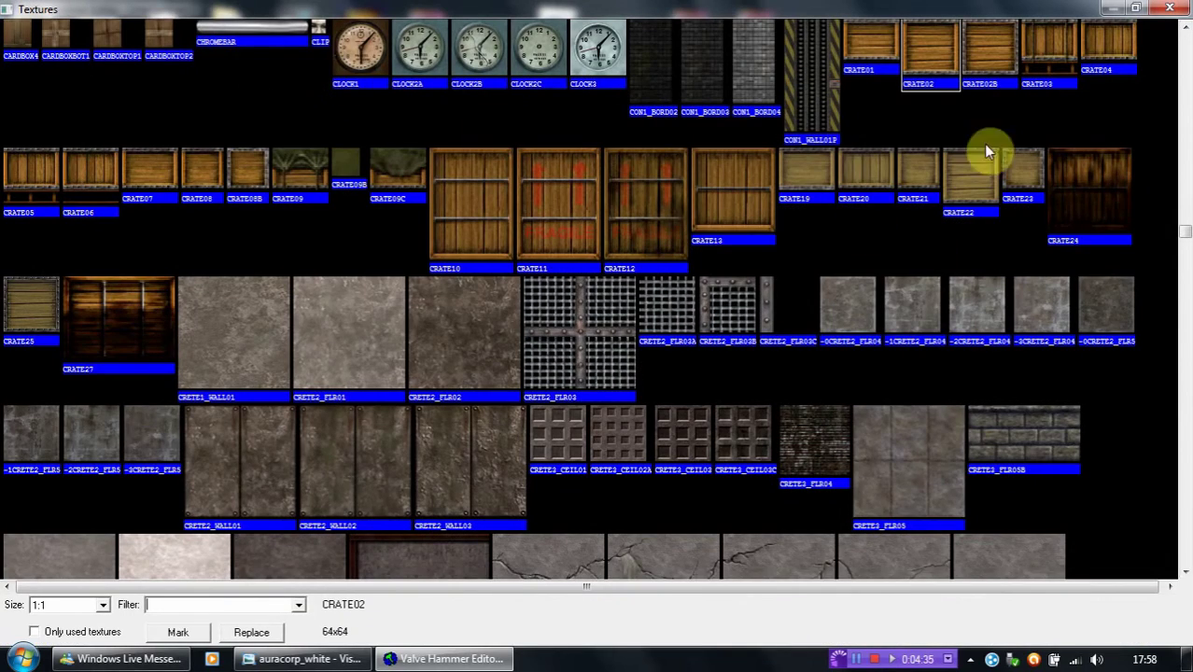
{"action": "left_click_drag", "start_coordinate": [1185, 235], "coordinate": [1178, 444]}
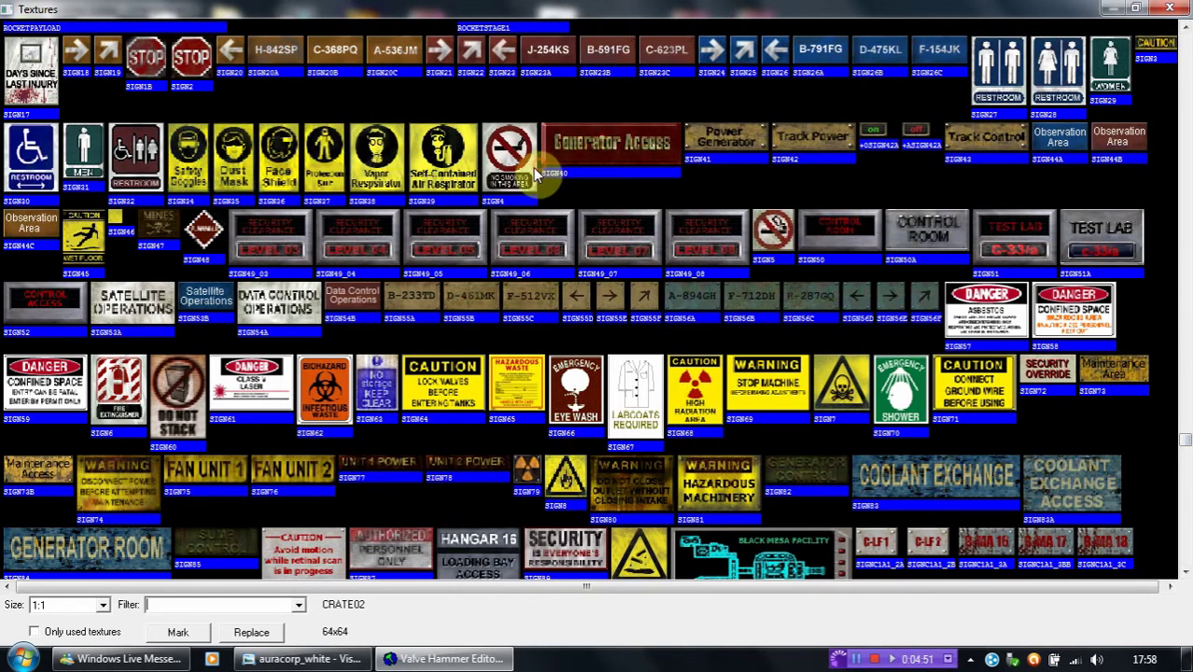
{"action": "left_click", "coordinate": [1183, 6]}
Create a 64 × 64 × 64 block with the SIGN4 texture against the large room's east wall in changelevel2.
{"action": "scroll", "coordinate": [839, 234], "scroll_direction": "up", "scroll_amount": 4}
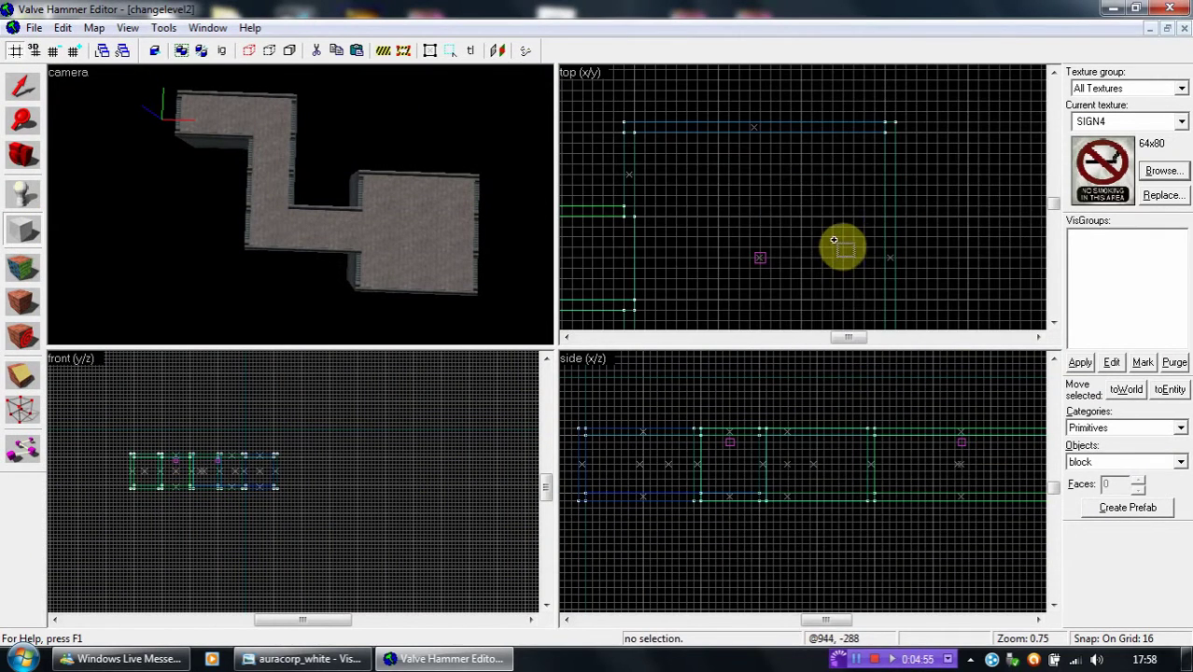
{"action": "left_click_drag", "start_coordinate": [831, 234], "coordinate": [868, 274]}
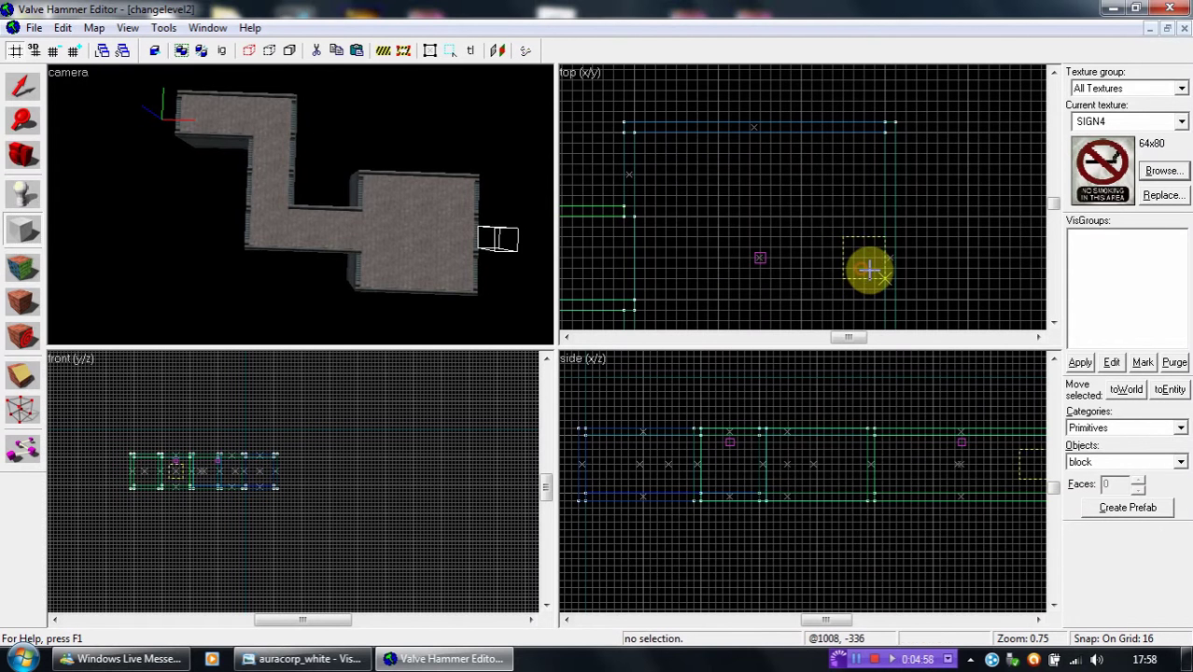
{"action": "scroll", "coordinate": [873, 466], "scroll_direction": "down", "scroll_amount": 2}
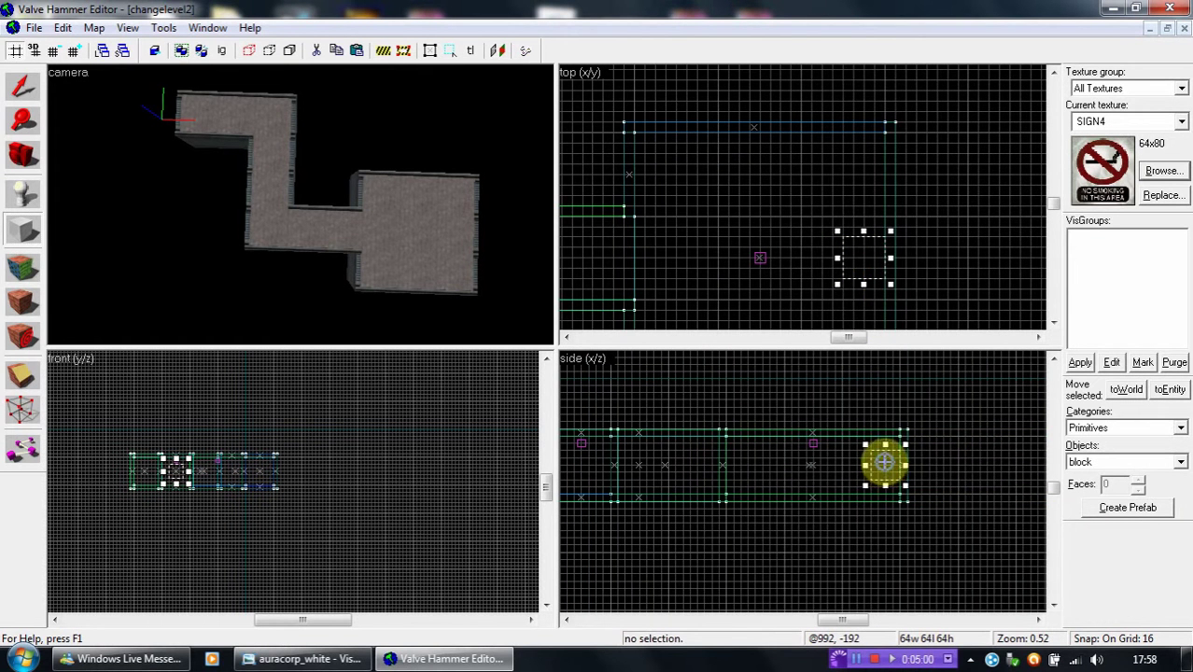
{"action": "right_click", "coordinate": [884, 461]}
{"action": "left_click", "coordinate": [945, 474]}
Thin the sign block to a width of 1 unit, flat against the east wall.
{"action": "left_click", "coordinate": [36, 88]}
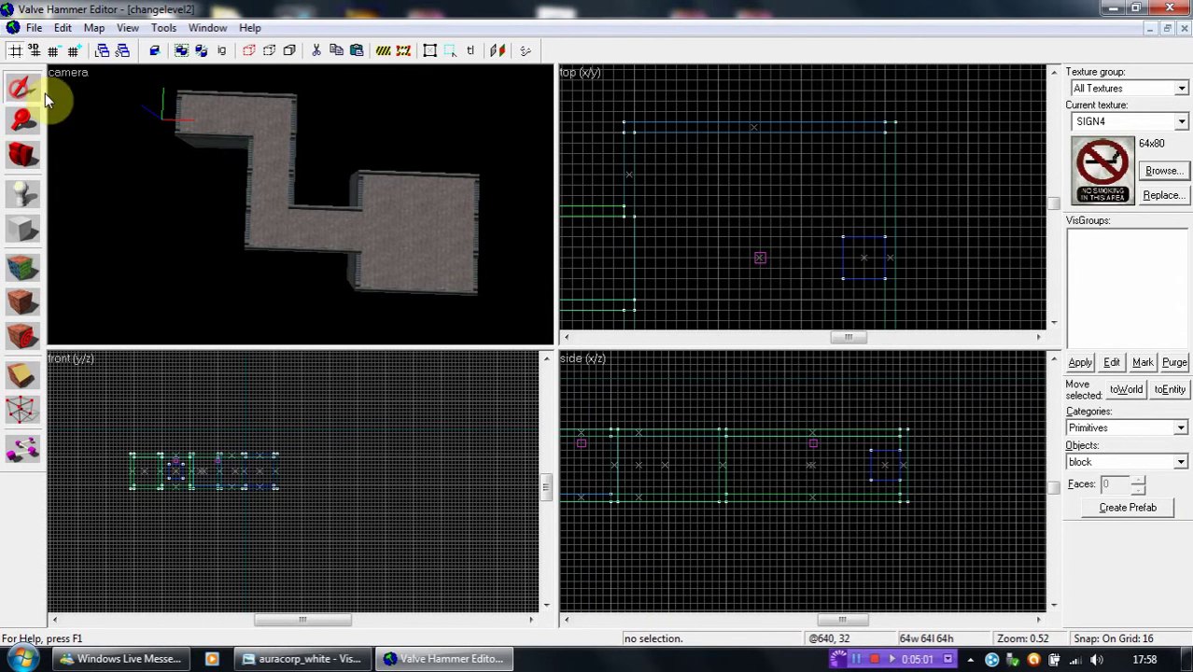
{"action": "left_click", "coordinate": [864, 258]}
{"action": "left_click_drag", "start_coordinate": [838, 258], "coordinate": [899, 261]}
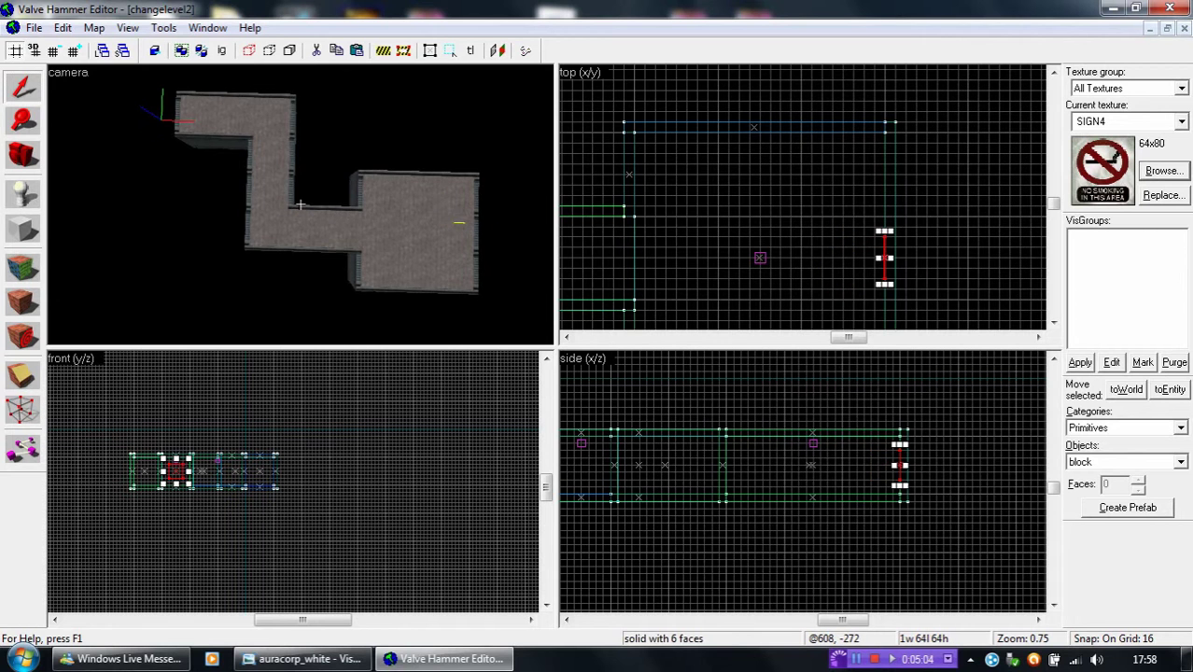
Fit the SIGN4 texture to the sign block's front face.
{"action": "key", "text": "z"}
{"action": "key", "text": "w"}
{"action": "key", "text": "z"}
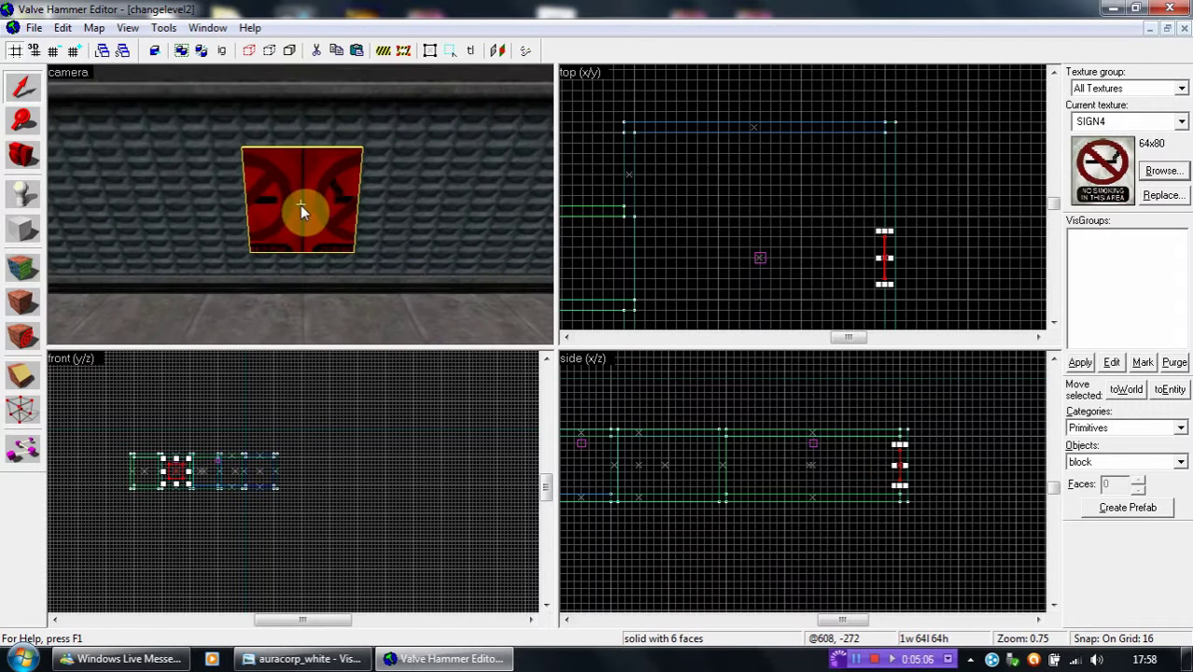
{"action": "left_click", "coordinate": [23, 267]}
{"action": "left_click", "coordinate": [284, 207]}
{"action": "left_click", "coordinate": [700, 282]}
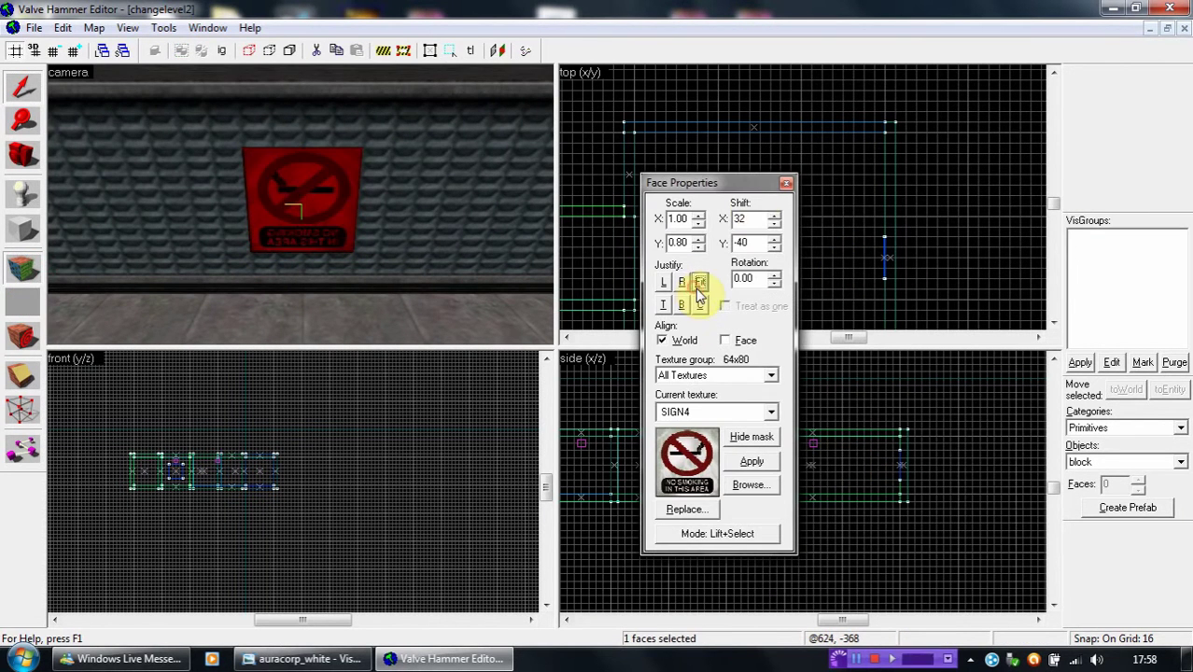
{"action": "left_click", "coordinate": [786, 182]}
Align the sign's front texture to the face instead of the world so its lettering is not mirrored.
{"action": "key", "text": "z"}
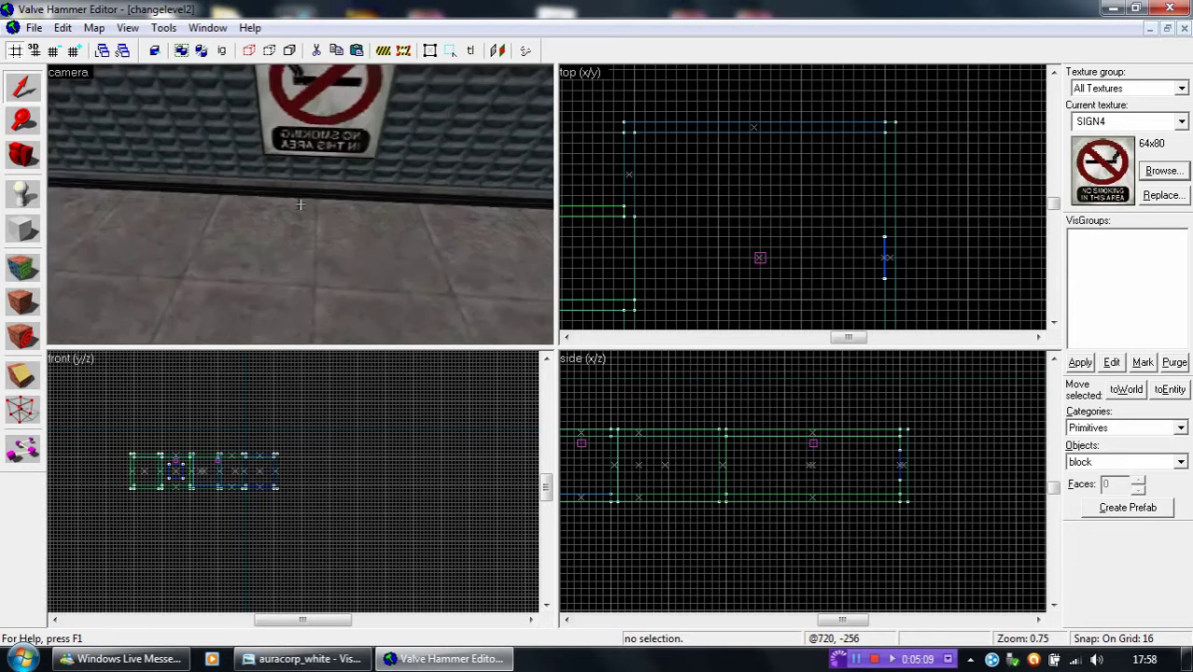
{"action": "key", "text": "z"}
{"action": "left_click", "coordinate": [25, 265]}
{"action": "left_click", "coordinate": [319, 248]}
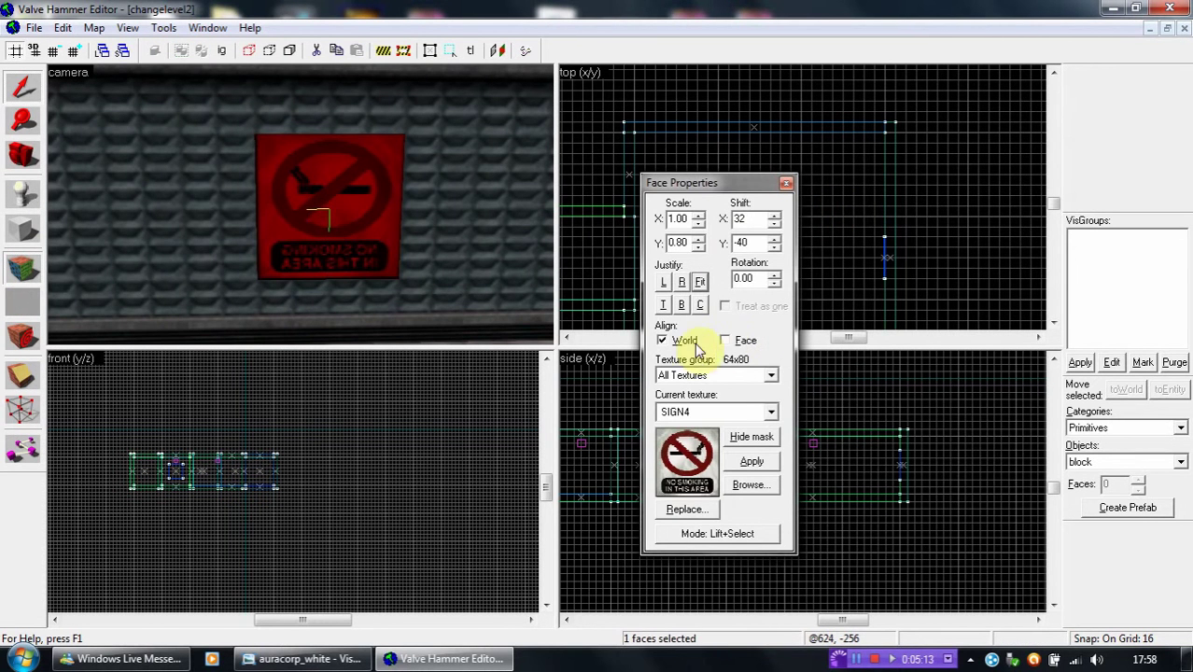
{"action": "right_click", "coordinate": [289, 262]}
{"action": "right_click", "coordinate": [300, 258]}
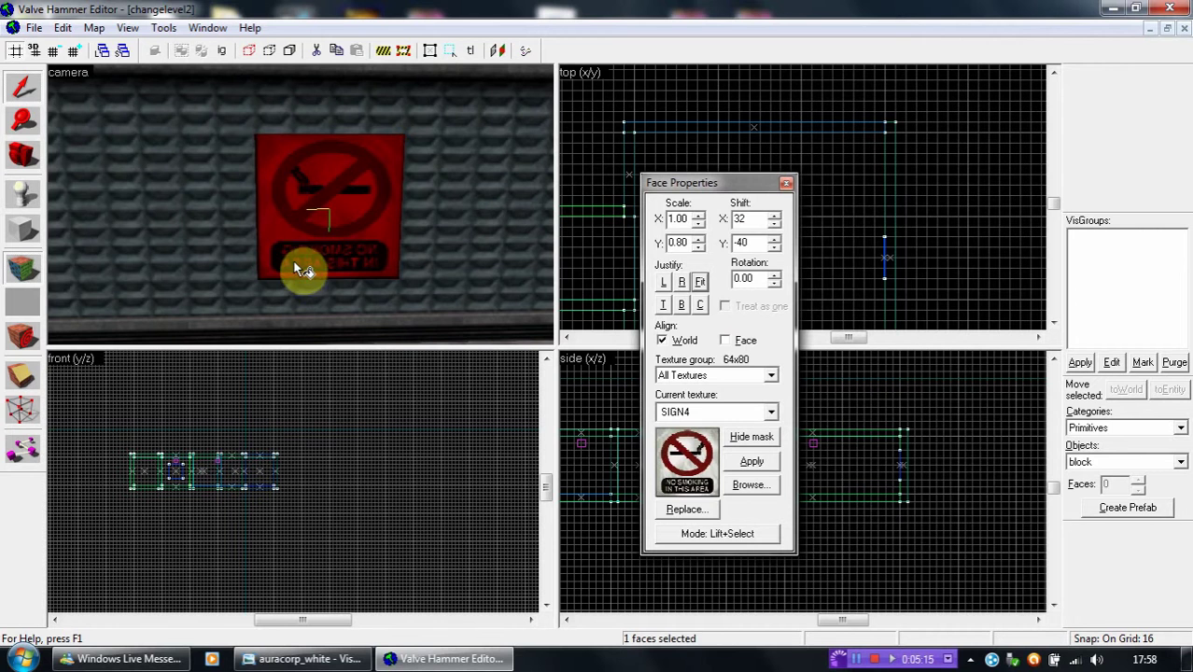
{"action": "left_click", "coordinate": [725, 341]}
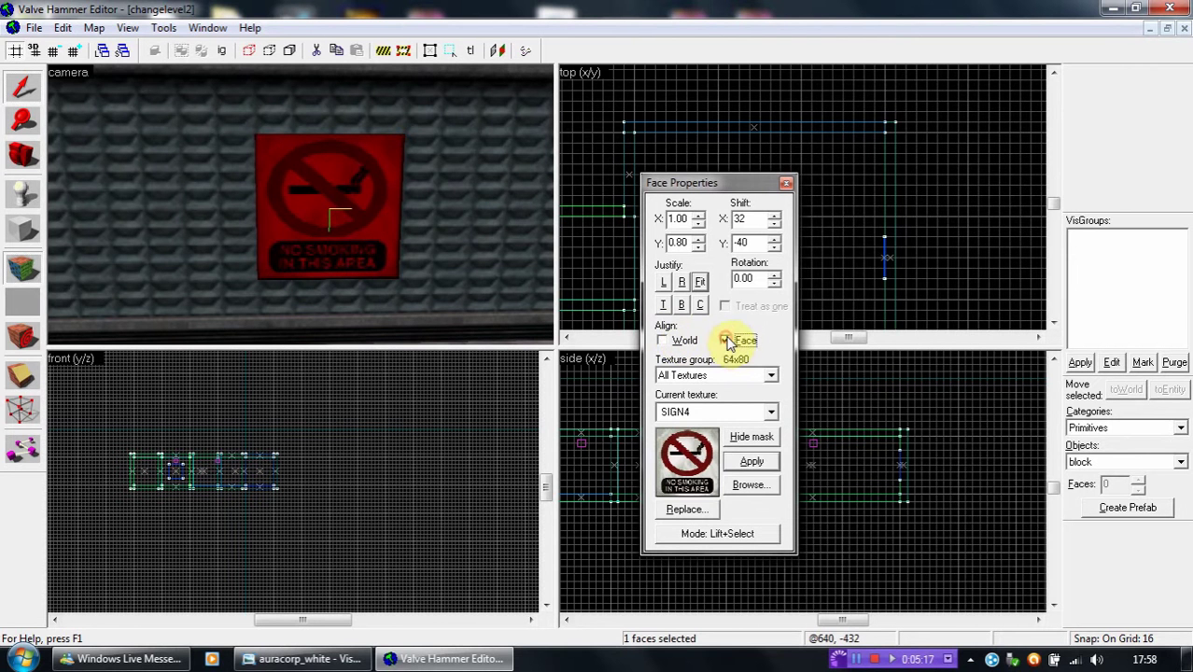
{"action": "left_click", "coordinate": [786, 183]}
Examine the no-smoking sign and the adjoining corridor from inside the changelevel2 room.
{"action": "key", "text": "z"}
{"action": "key", "text": "s"}
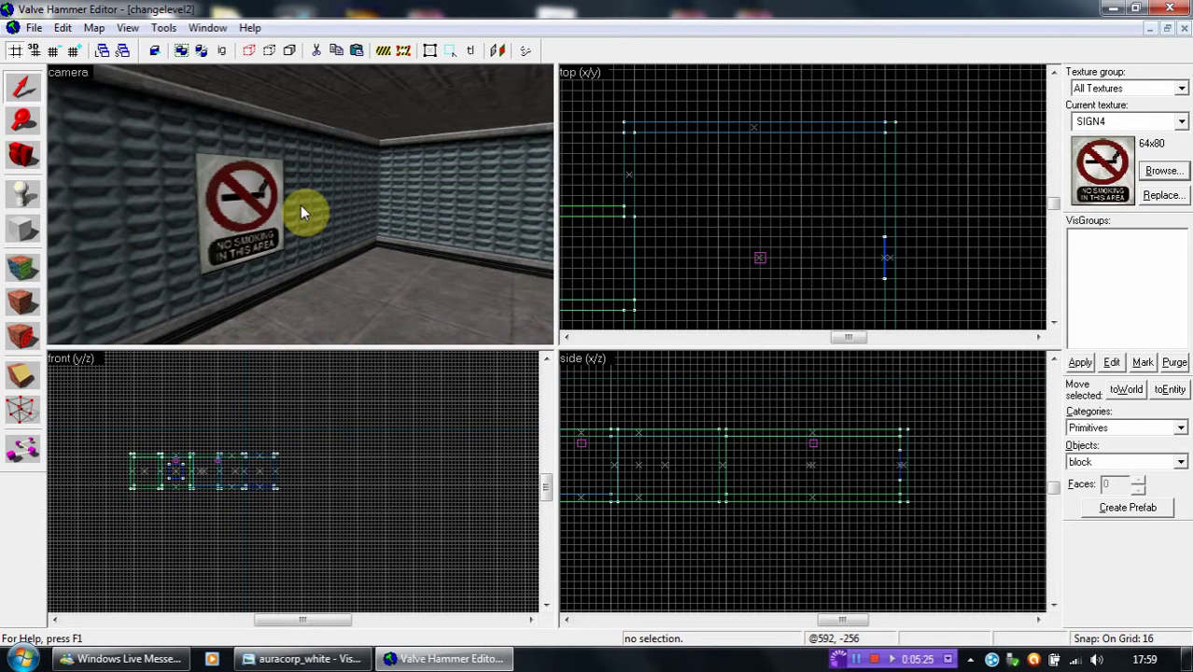
{"action": "key", "text": "z"}
{"action": "key", "text": "d"}
{"action": "left_click_drag", "start_coordinate": [300, 203], "coordinate": [301, 204]}
{"action": "key", "text": "a"}
{"action": "key", "text": "w"}
{"action": "key", "text": "z"}
Switch to the changelevel1 map, view its corridor and pick AAATRIGGER as the current texture.
{"action": "left_click", "coordinate": [1168, 30]}
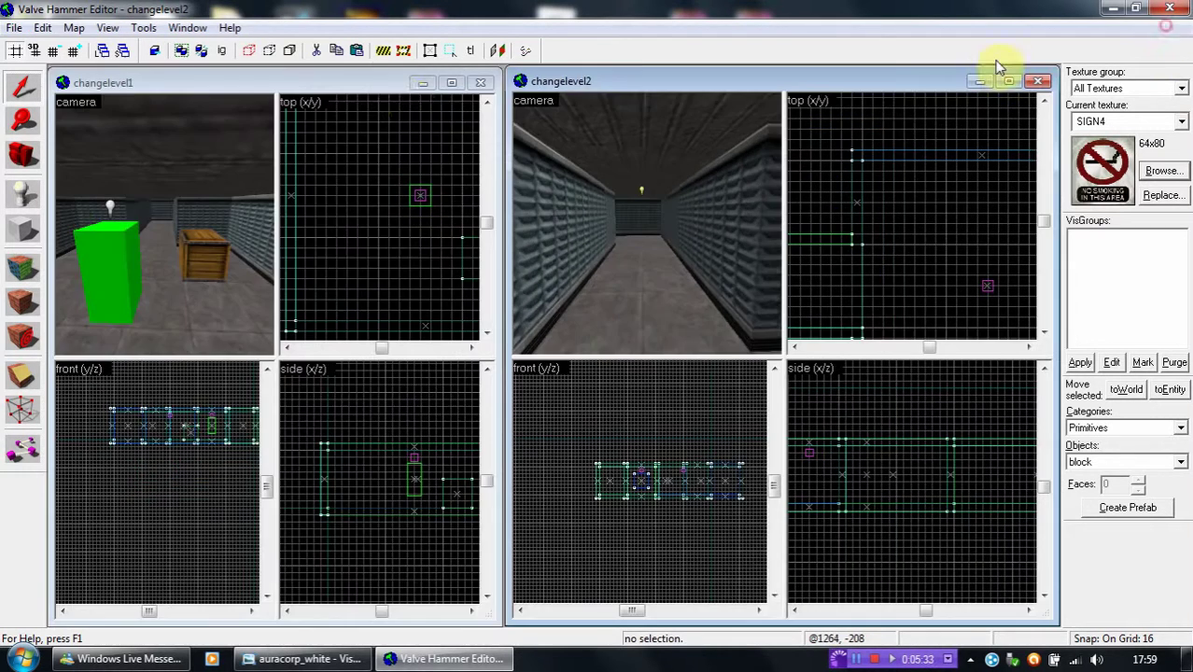
{"action": "left_click", "coordinate": [451, 82]}
{"action": "left_click_drag", "start_coordinate": [191, 224], "coordinate": [238, 220]}
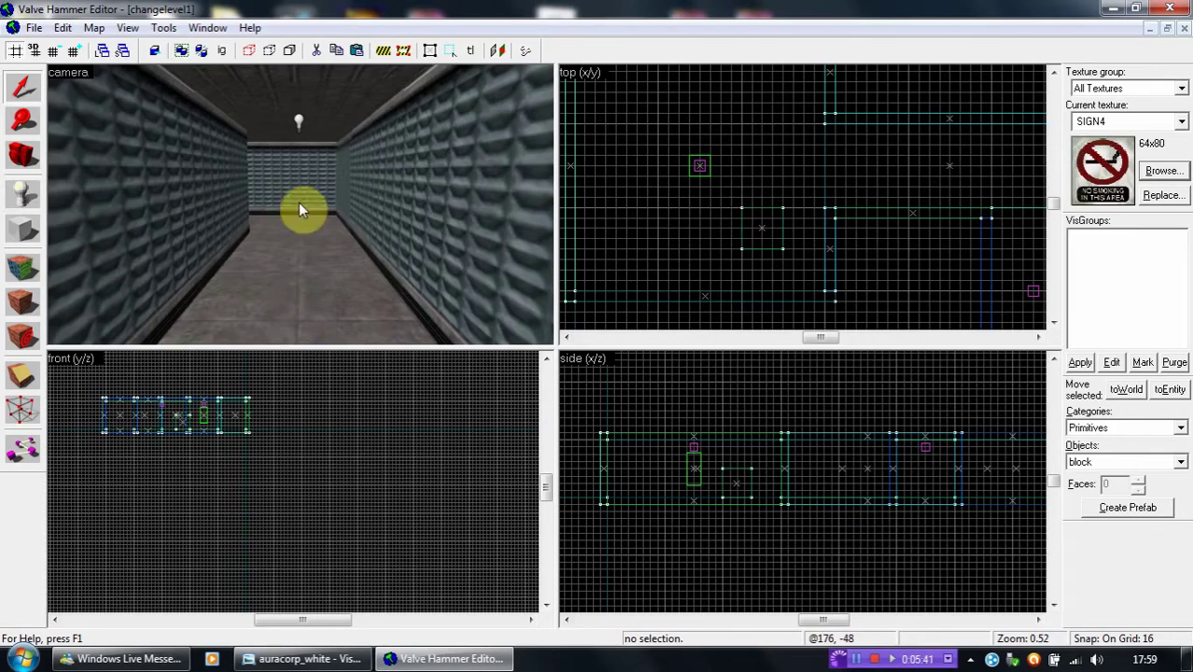
{"action": "left_click", "coordinate": [1163, 170]}
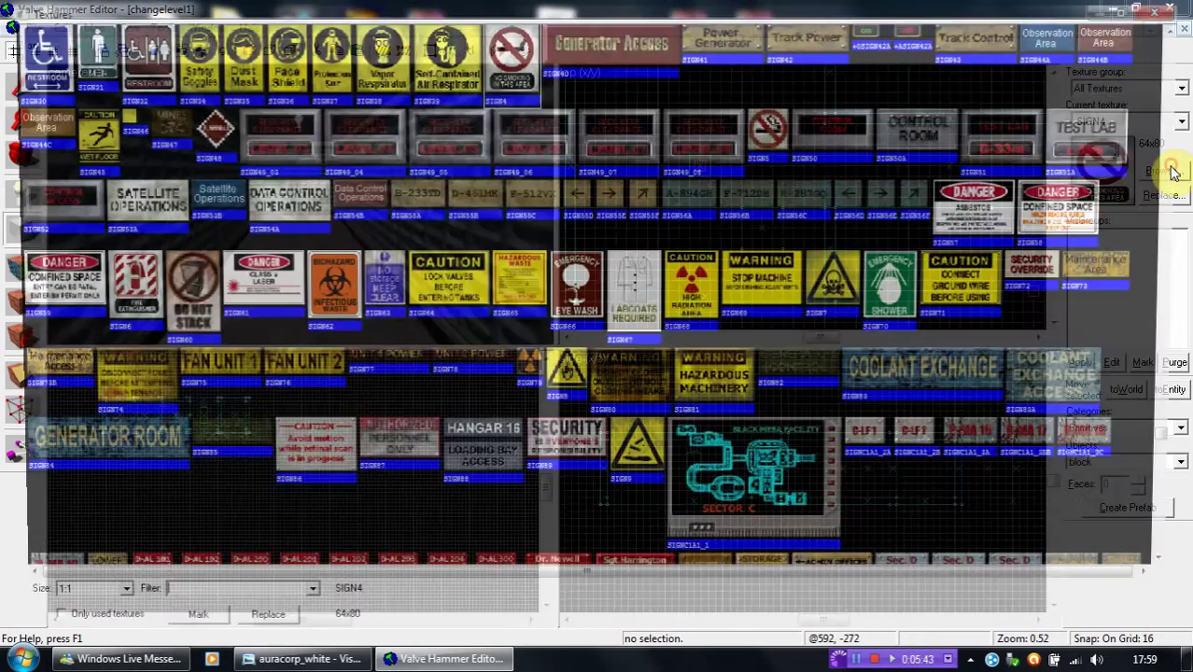
{"action": "left_click_drag", "start_coordinate": [1183, 446], "coordinate": [1185, 35]}
{"action": "left_click", "coordinate": [415, 32]}
{"action": "left_click", "coordinate": [1170, 7]}
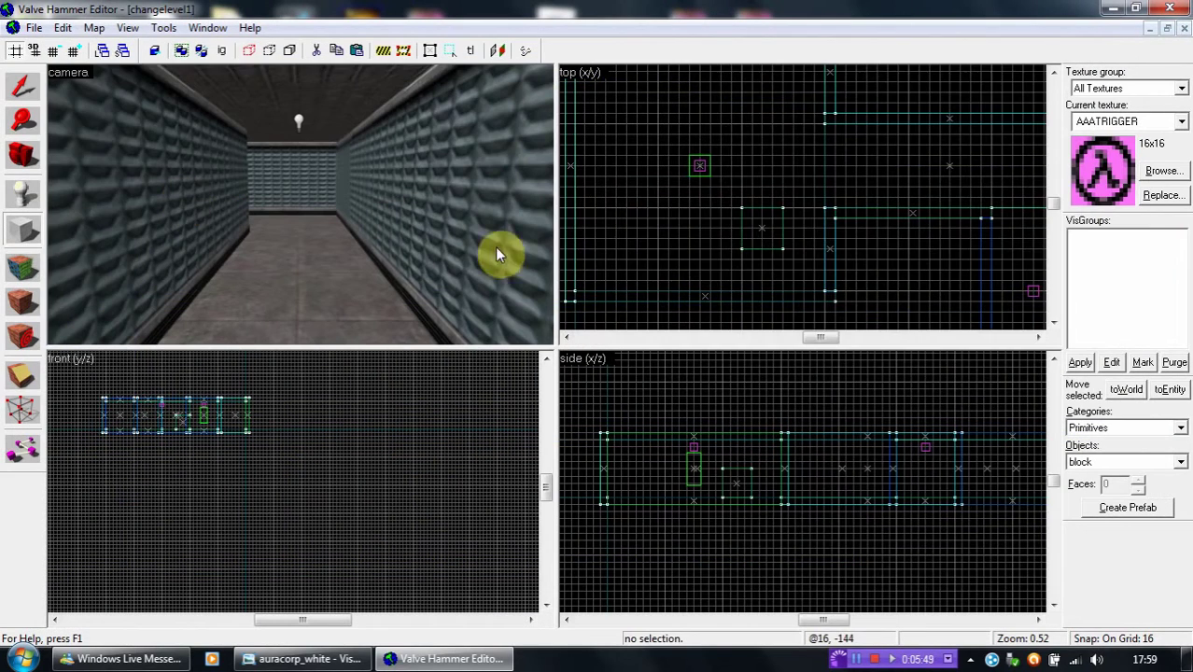
Create a 128 × 16 × 128 AAATRIGGER block across the changelevel1 corridor, just beyond the corridor light.
{"action": "scroll", "coordinate": [700, 224], "scroll_direction": "down", "scroll_amount": 2}
{"action": "scroll", "coordinate": [763, 238], "scroll_direction": "up", "scroll_amount": 6}
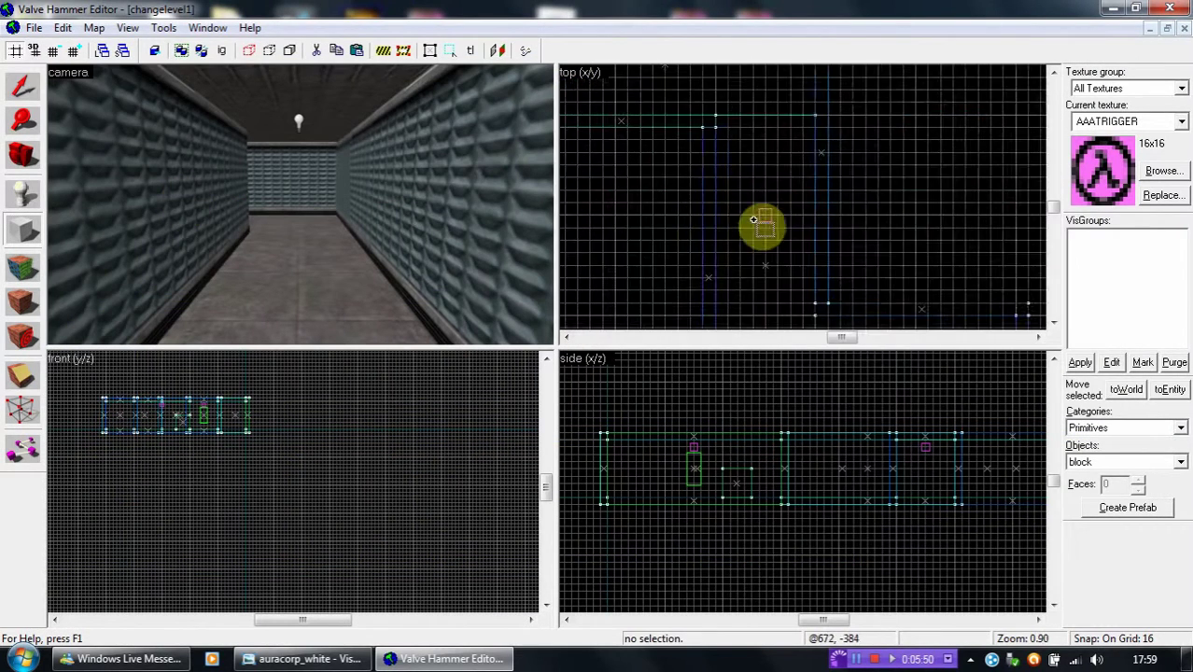
{"action": "left_click_drag", "start_coordinate": [706, 244], "coordinate": [824, 253]}
{"action": "left_click_drag", "start_coordinate": [924, 466], "coordinate": [929, 501]}
{"action": "right_click", "coordinate": [922, 449]}
{"action": "left_click", "coordinate": [938, 464]}
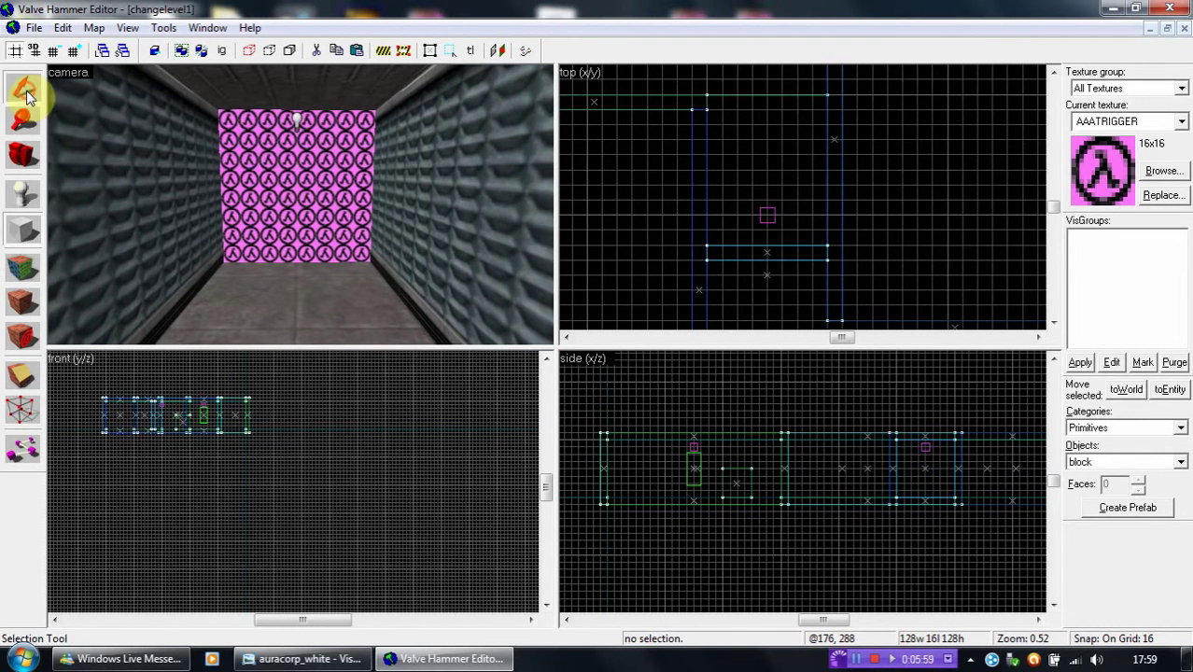
{"action": "left_click", "coordinate": [285, 189]}
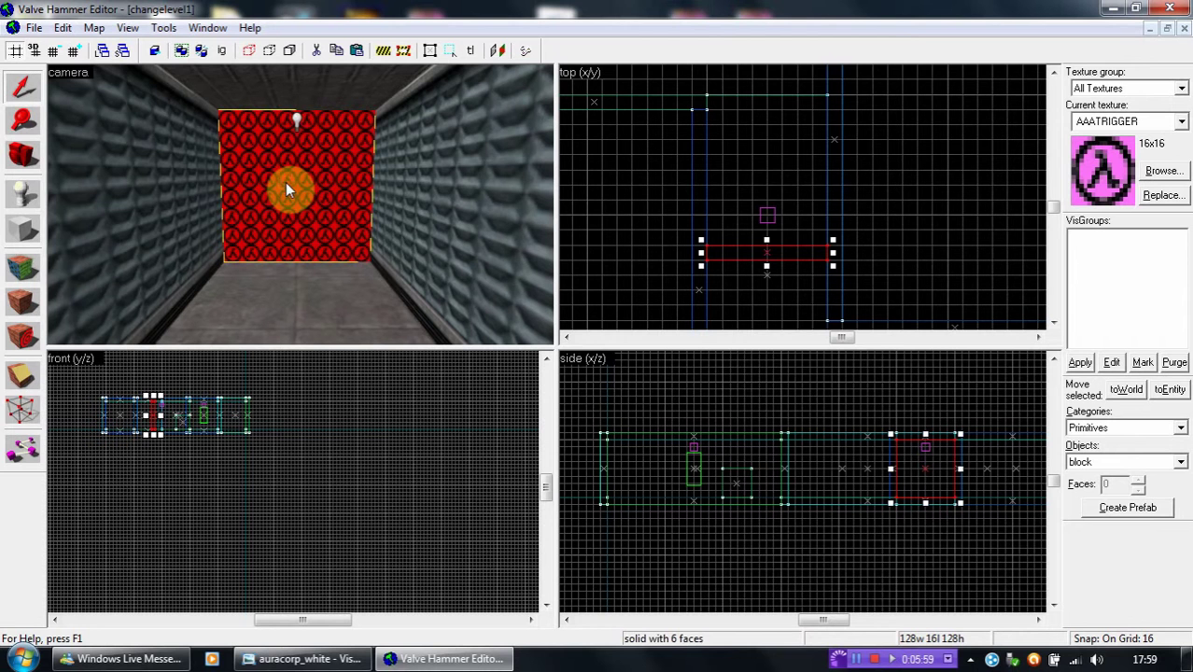
{"action": "left_click", "coordinate": [760, 167]}
Place an info_landmark entity at 704, -352, 64 in the changelevel1 corridor, in front of the trigger block.
{"action": "left_click", "coordinate": [25, 199]}
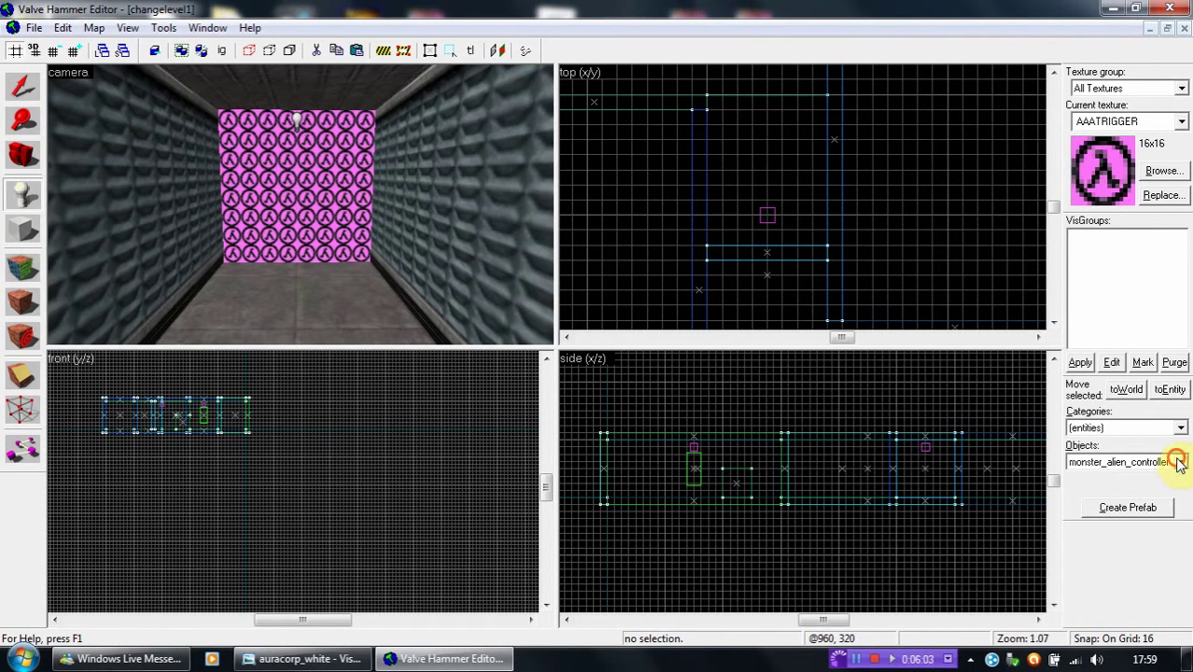
{"action": "left_click", "coordinate": [1180, 461]}
{"action": "mouse_move", "coordinate": [1182, 571]}
{"action": "left_mouse_down"}
{"action": "mouse_move", "coordinate": [1181, 588]}
{"action": "mouse_move", "coordinate": [1182, 550]}
{"action": "left_mouse_up"}
{"action": "left_click", "coordinate": [1101, 512]}
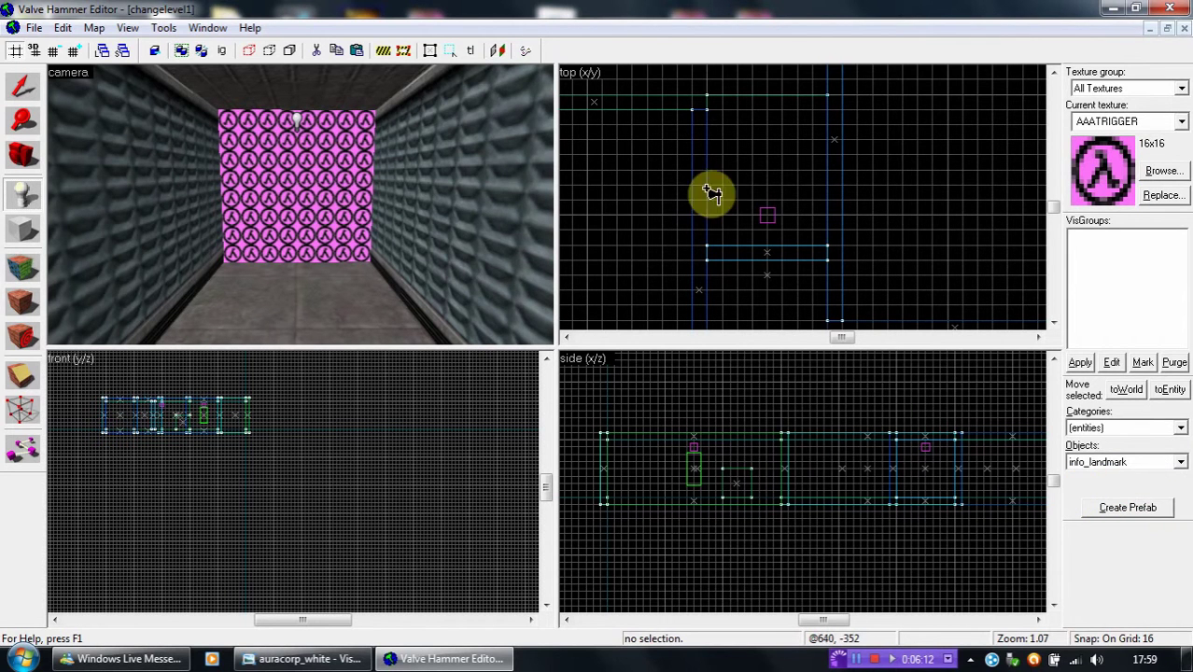
{"action": "left_click", "coordinate": [768, 196]}
{"action": "left_click", "coordinate": [926, 468]}
{"action": "key", "text": "Return"}
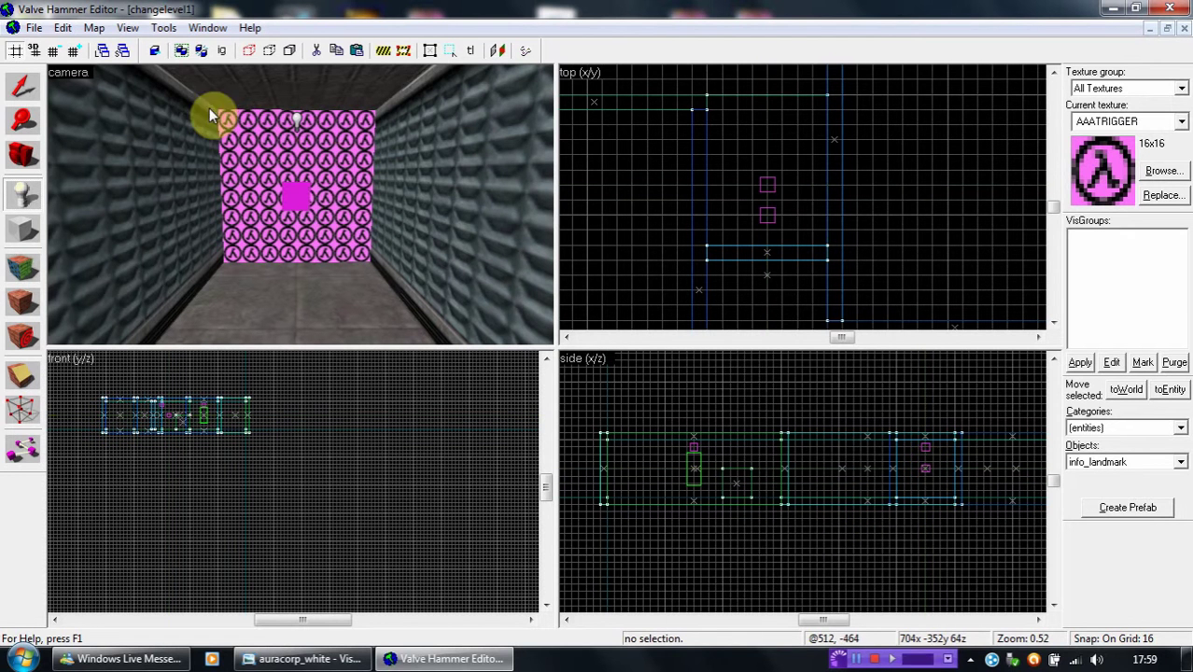
Check the positions of the corridor light, trigger block and landmark relative to each other in changelevel1.
{"action": "key", "text": "shift+s"}
{"action": "left_click", "coordinate": [767, 216]}
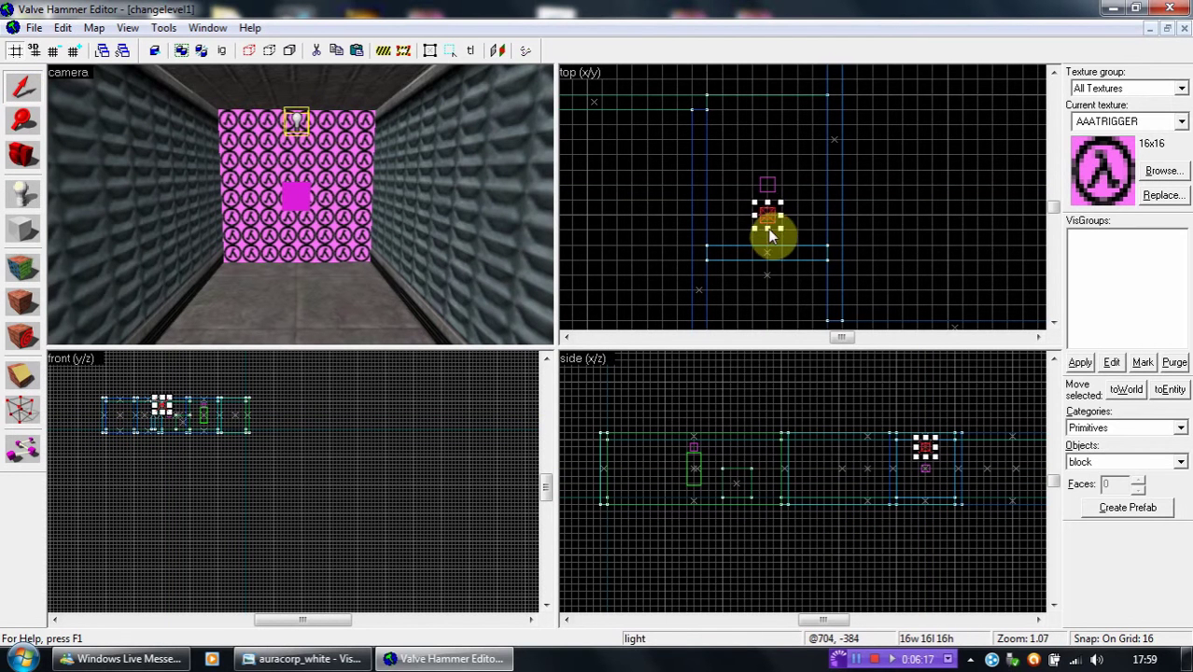
{"action": "left_click", "coordinate": [766, 254]}
{"action": "left_click", "coordinate": [766, 253]}
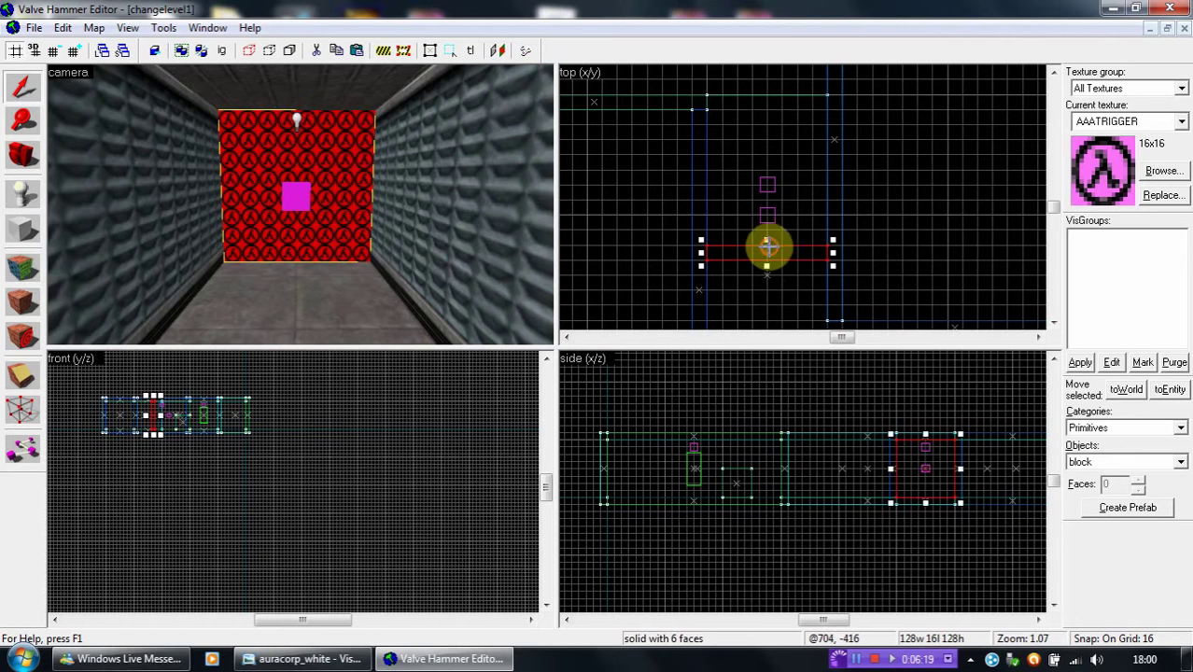
{"action": "left_click", "coordinate": [767, 215]}
{"action": "left_click", "coordinate": [766, 184]}
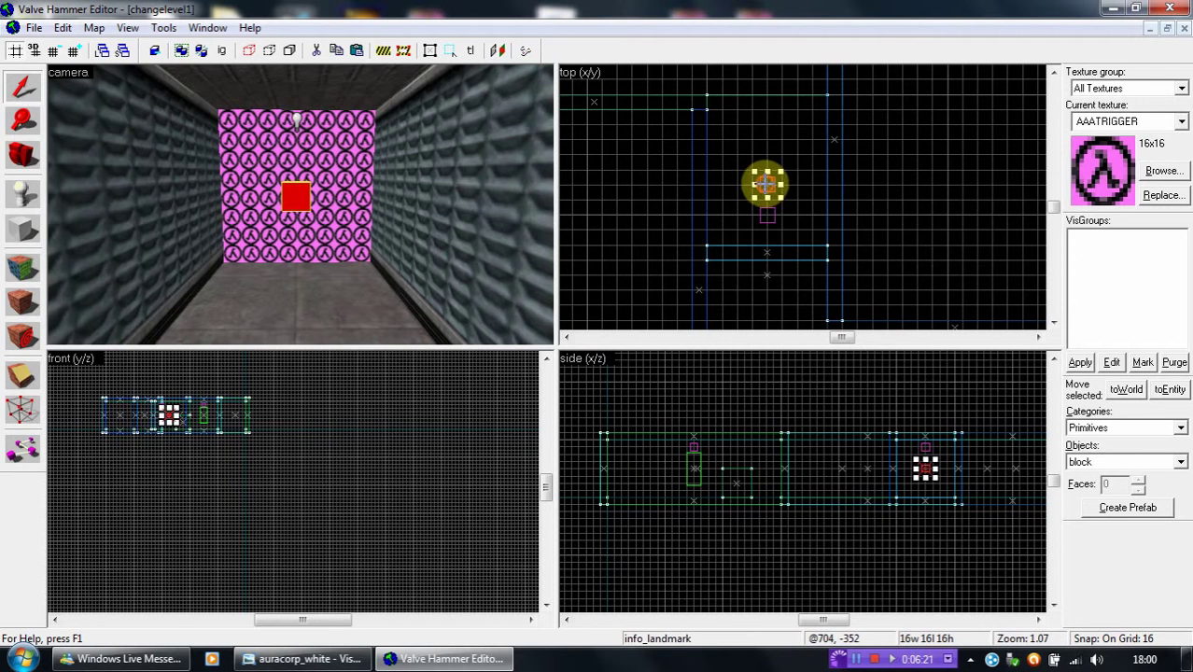
{"action": "left_click", "coordinate": [767, 217]}
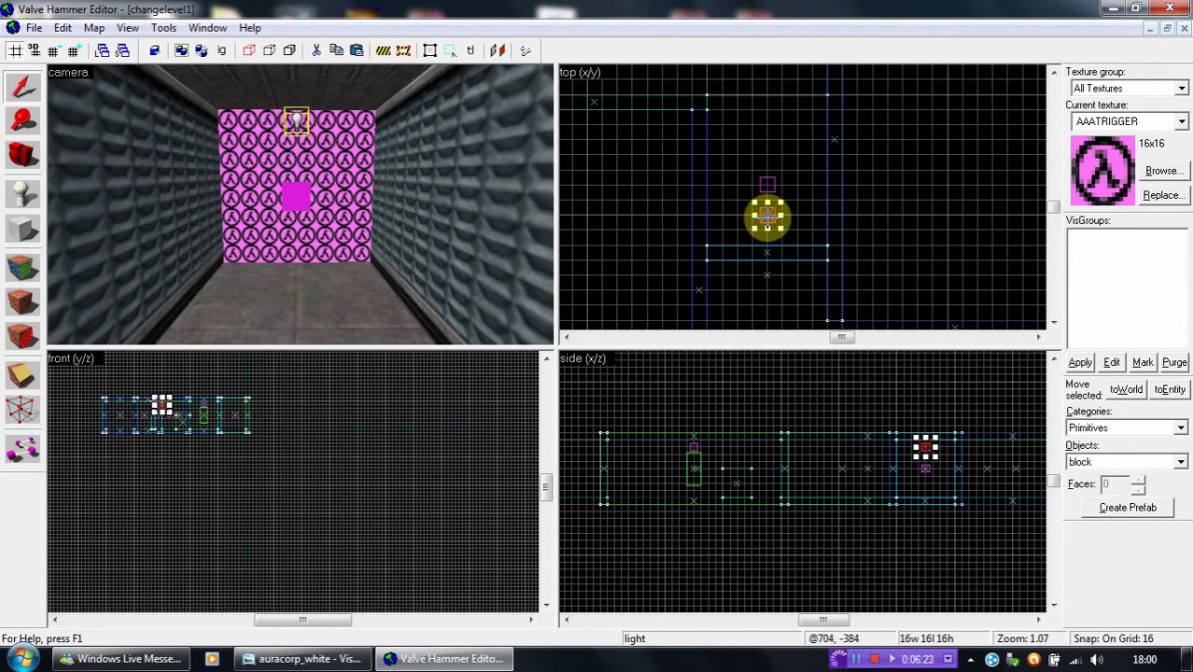
{"action": "left_click", "coordinate": [789, 222]}
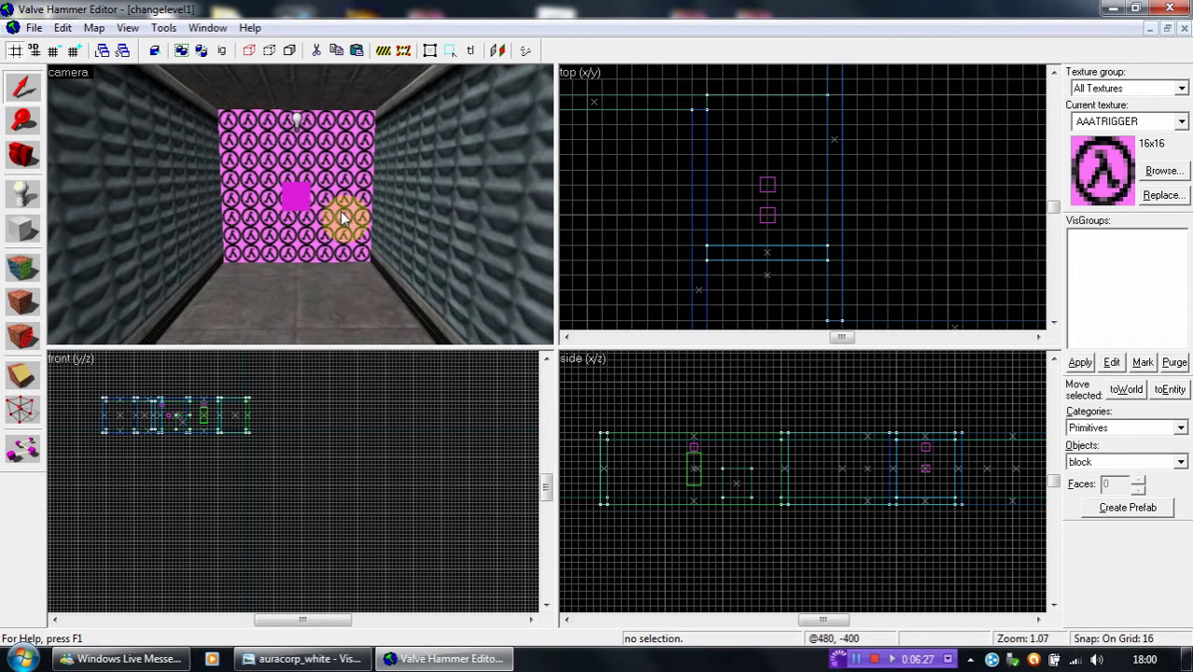
{"action": "key", "text": "z"}
{"action": "key", "text": "s"}
{"action": "key", "text": "w"}
{"action": "key", "text": "z"}
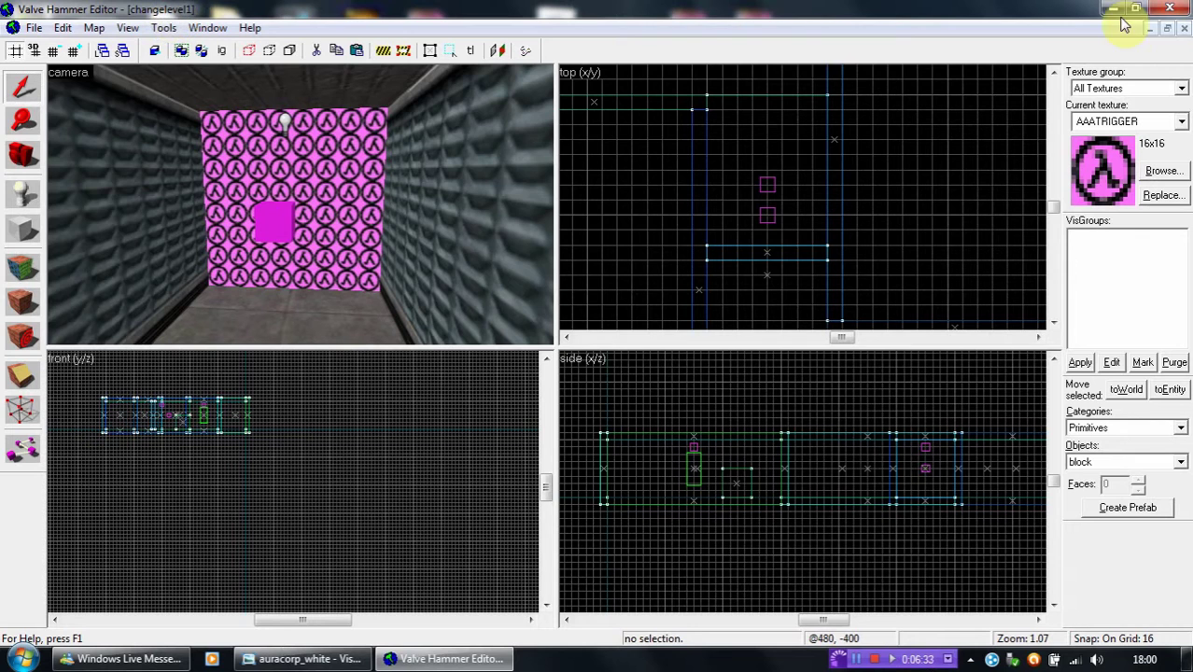
Switch back to the changelevel2 map and maximize it.
{"action": "left_click", "coordinate": [1166, 28]}
{"action": "left_click", "coordinate": [651, 83]}
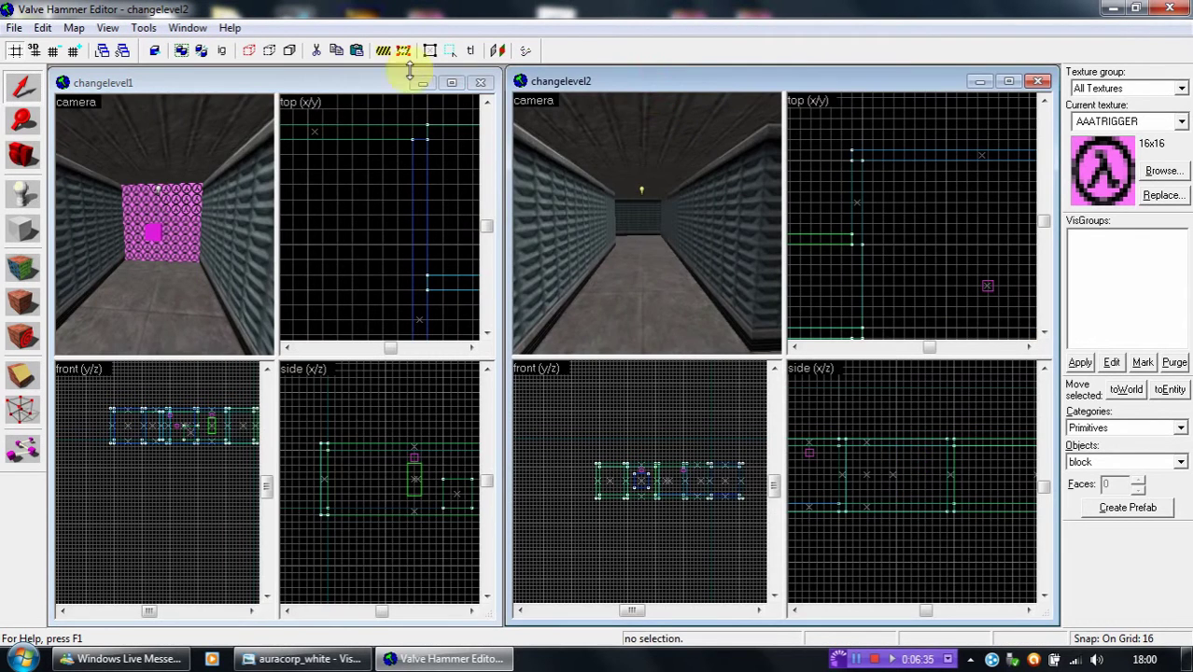
{"action": "double_click", "coordinate": [784, 82]}
Create a matching 128 × 16 × 128 AAATRIGGER block across the changelevel2 corridor, beside the corridor light.
{"action": "scroll", "coordinate": [798, 209], "scroll_direction": "down", "scroll_amount": 7}
{"action": "scroll", "coordinate": [702, 190], "scroll_direction": "up", "scroll_amount": 7}
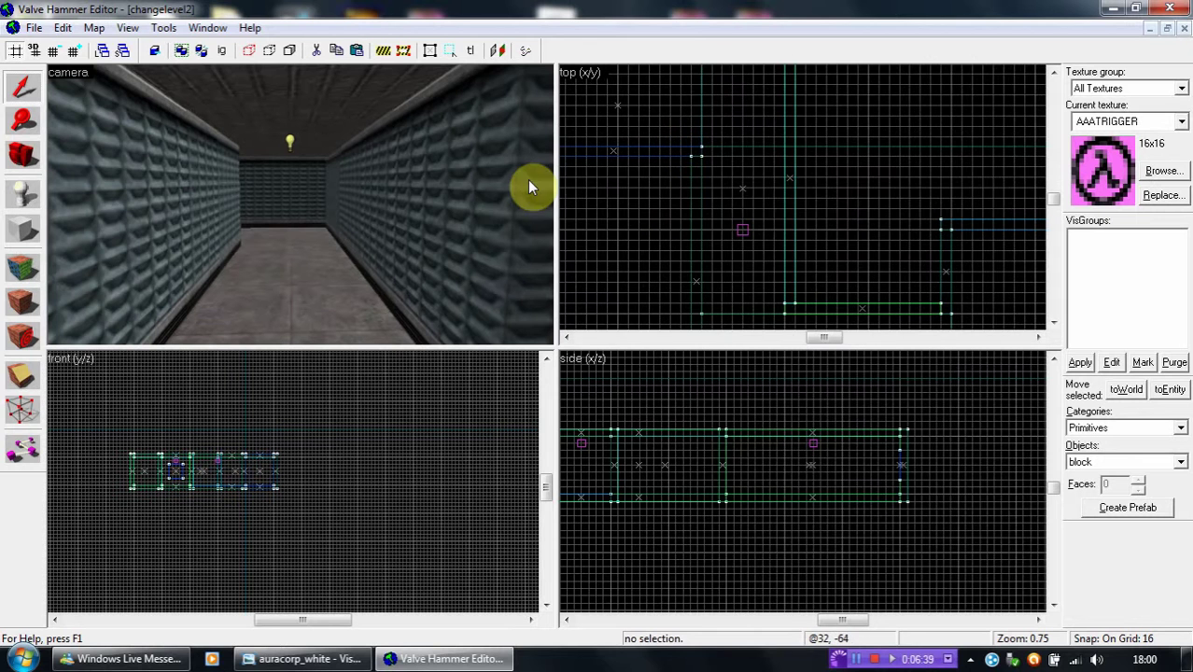
{"action": "left_click", "coordinate": [21, 240]}
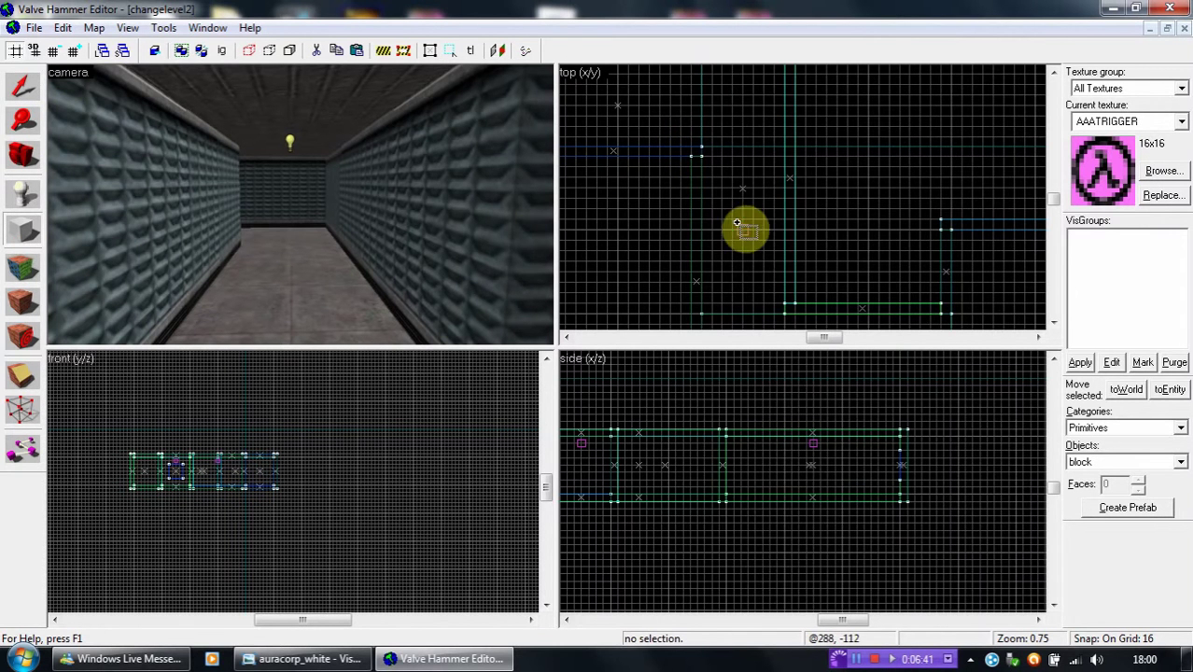
{"action": "scroll", "coordinate": [739, 223], "scroll_direction": "up", "scroll_amount": 1}
{"action": "scroll", "coordinate": [727, 221], "scroll_direction": "down", "scroll_amount": 3}
{"action": "scroll", "coordinate": [679, 171], "scroll_direction": "up", "scroll_amount": 3}
{"action": "left_click_drag", "start_coordinate": [683, 192], "coordinate": [793, 202]}
{"action": "scroll", "coordinate": [768, 496], "scroll_direction": "down", "scroll_amount": 7}
{"action": "scroll", "coordinate": [768, 497], "scroll_direction": "up", "scroll_amount": 6}
{"action": "left_click_drag", "start_coordinate": [721, 466], "coordinate": [744, 520]}
{"action": "right_click", "coordinate": [742, 453]}
{"action": "left_click", "coordinate": [761, 466]}
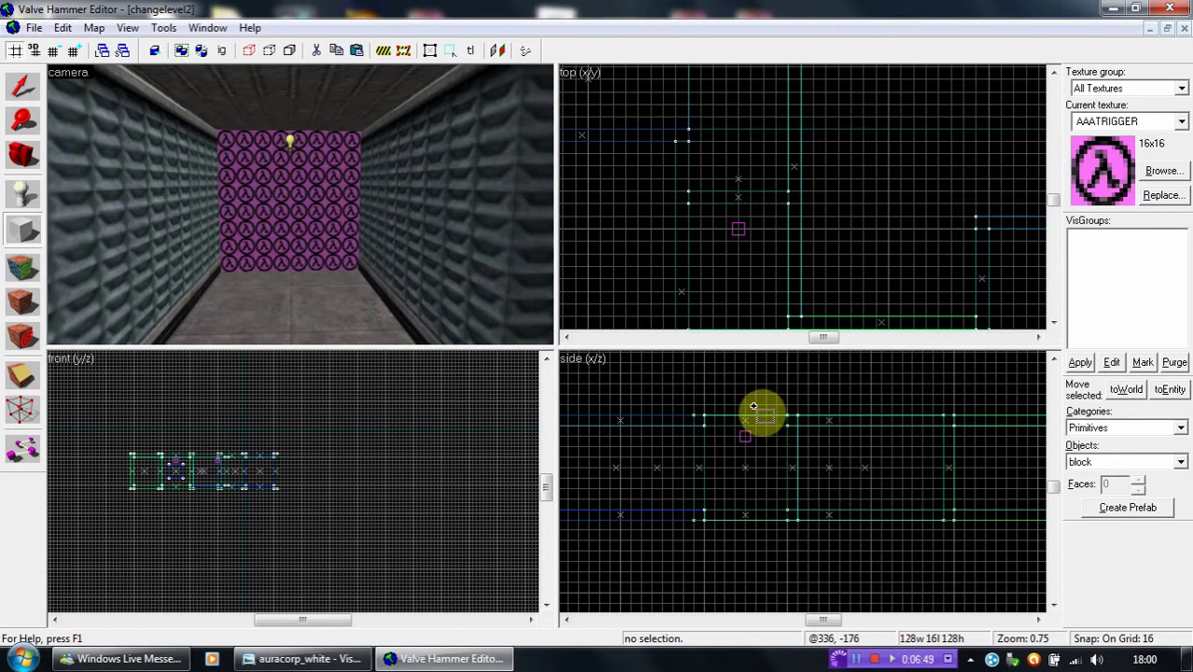
Place an info_landmark entity at 320, -160, -192 in the changelevel2 corridor, in front of the trigger block and light.
{"action": "left_click", "coordinate": [23, 193]}
{"action": "left_click", "coordinate": [737, 254]}
{"action": "left_click_drag", "start_coordinate": [748, 480], "coordinate": [747, 470]}
{"action": "key", "text": "Return"}
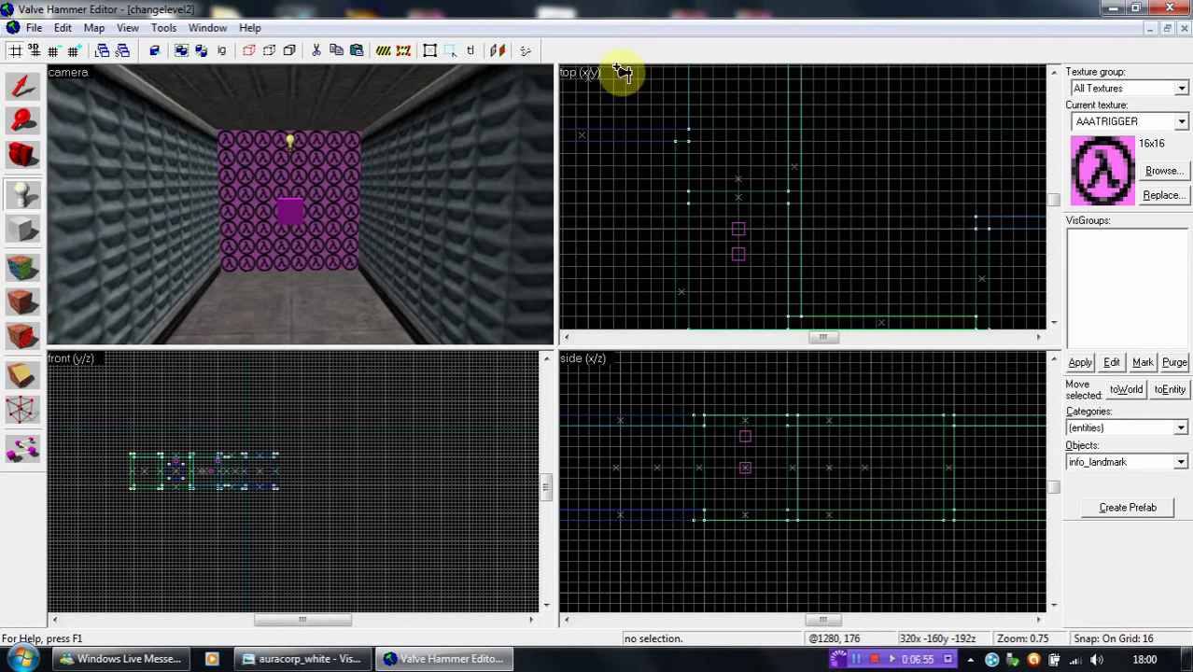
Show both maps side by side and name the info_landmark in changelevel1 land1.
{"action": "left_click", "coordinate": [1167, 29]}
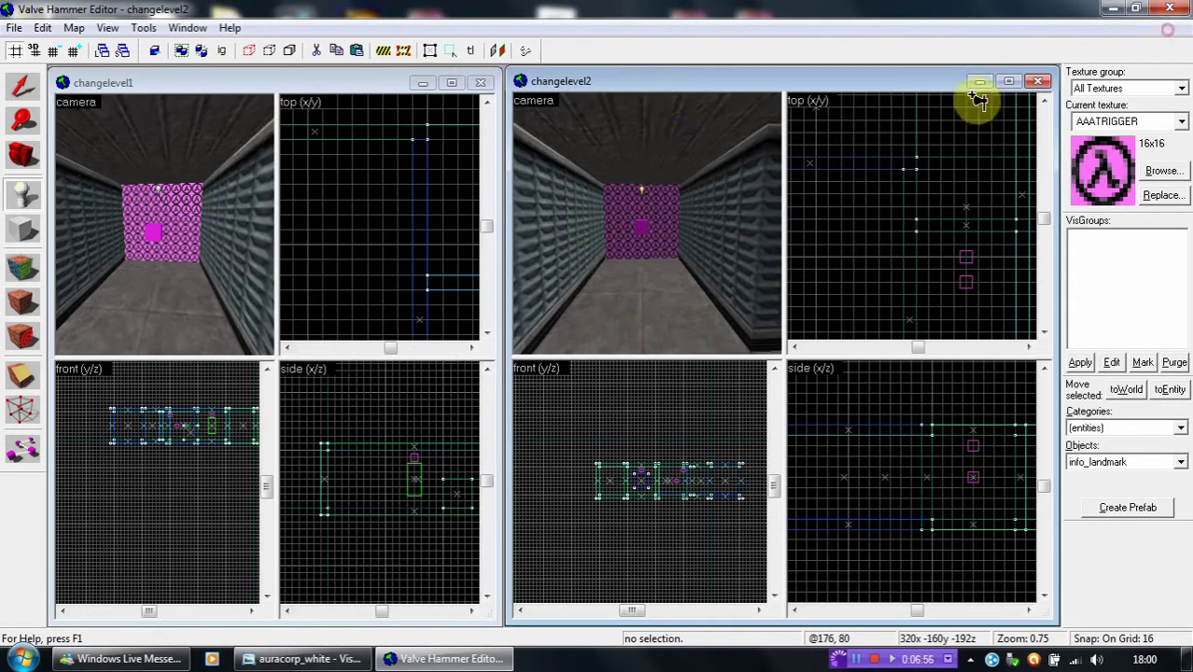
{"action": "left_click", "coordinate": [293, 111]}
{"action": "left_click", "coordinate": [23, 86]}
{"action": "scroll", "coordinate": [165, 221], "scroll_direction": "up", "scroll_amount": 5}
{"action": "scroll", "coordinate": [165, 222], "scroll_direction": "down", "scroll_amount": 3}
{"action": "left_click", "coordinate": [163, 269]}
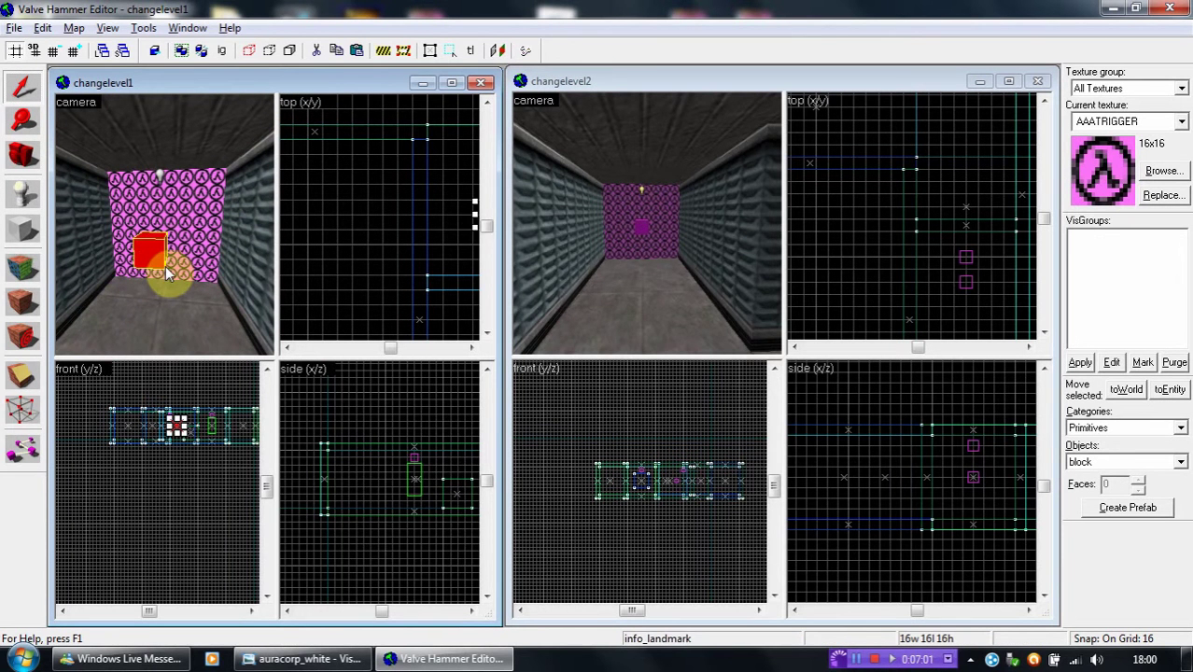
{"action": "double_click", "coordinate": [166, 268]}
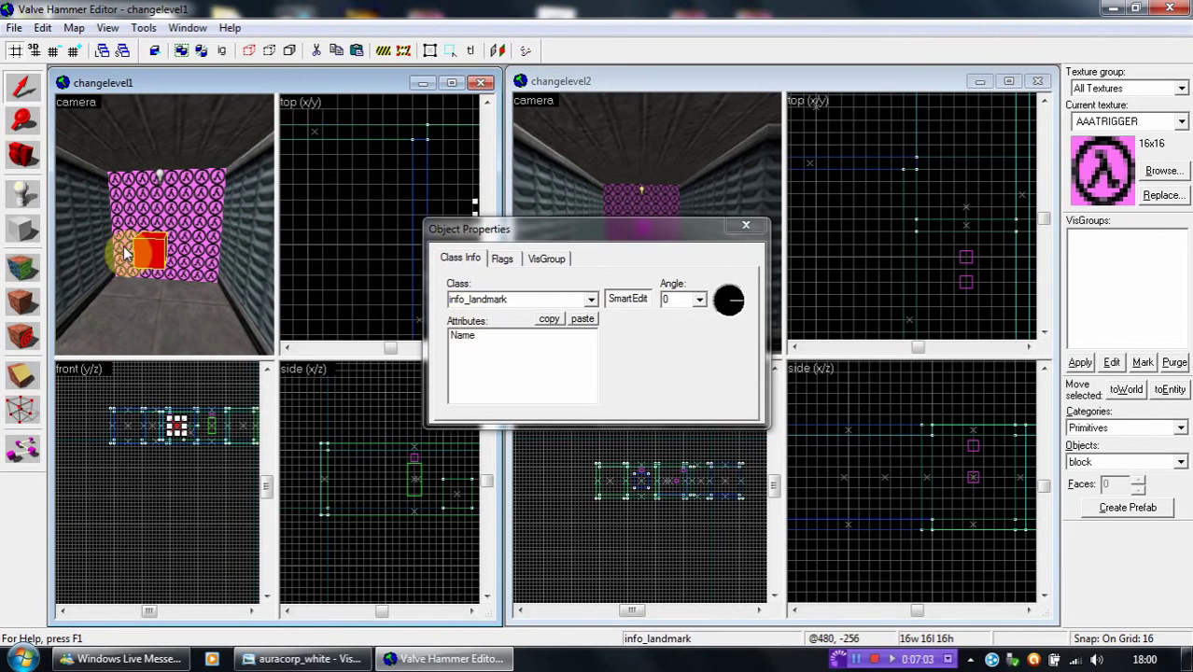
{"action": "left_click", "coordinate": [550, 336]}
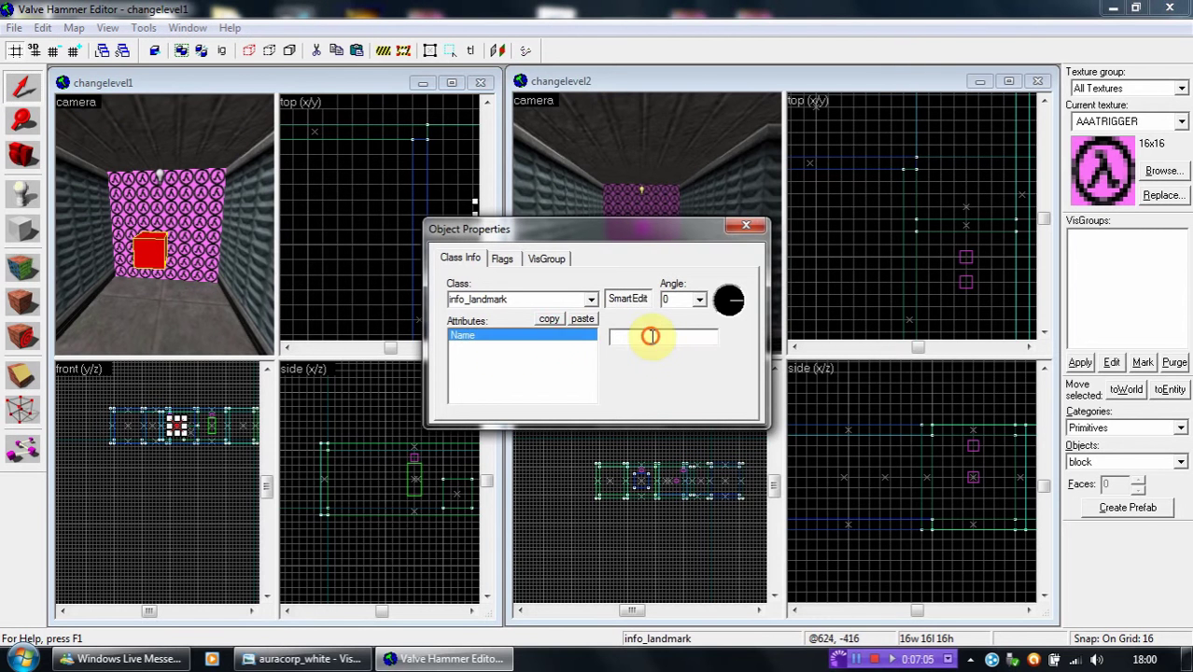
{"action": "type", "text": "land1"}
{"action": "left_click", "coordinate": [746, 224]}
Name the info_landmark in changelevel2 land2.
{"action": "left_click", "coordinate": [650, 86]}
{"action": "left_click", "coordinate": [640, 226]}
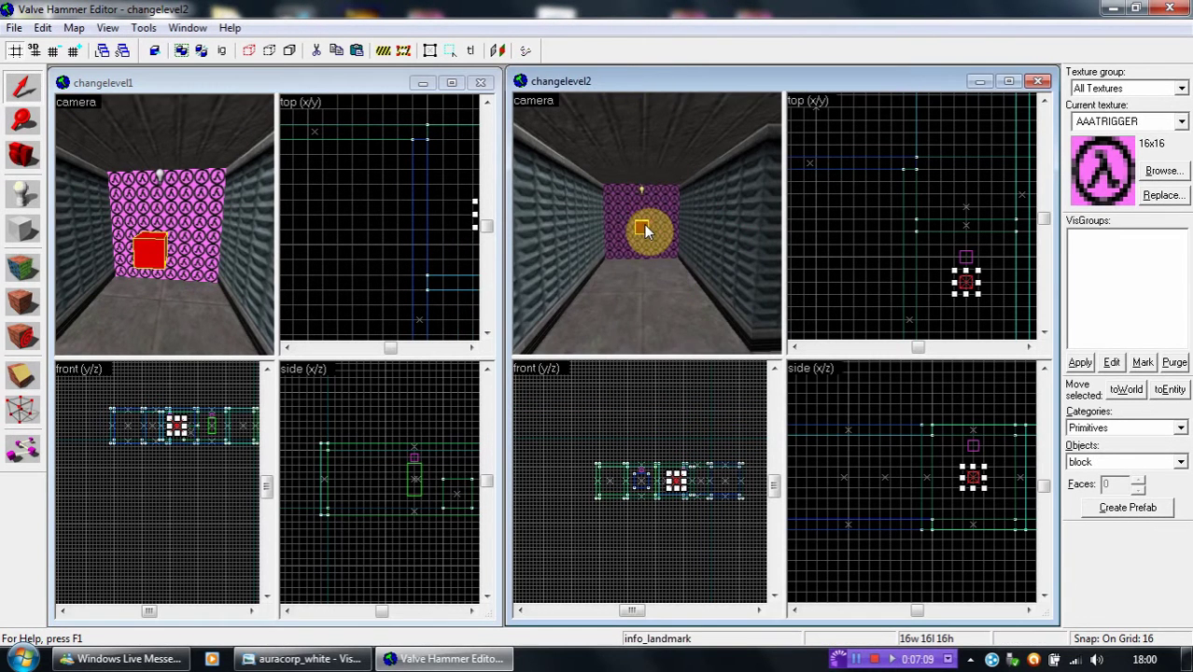
{"action": "double_click", "coordinate": [640, 226]}
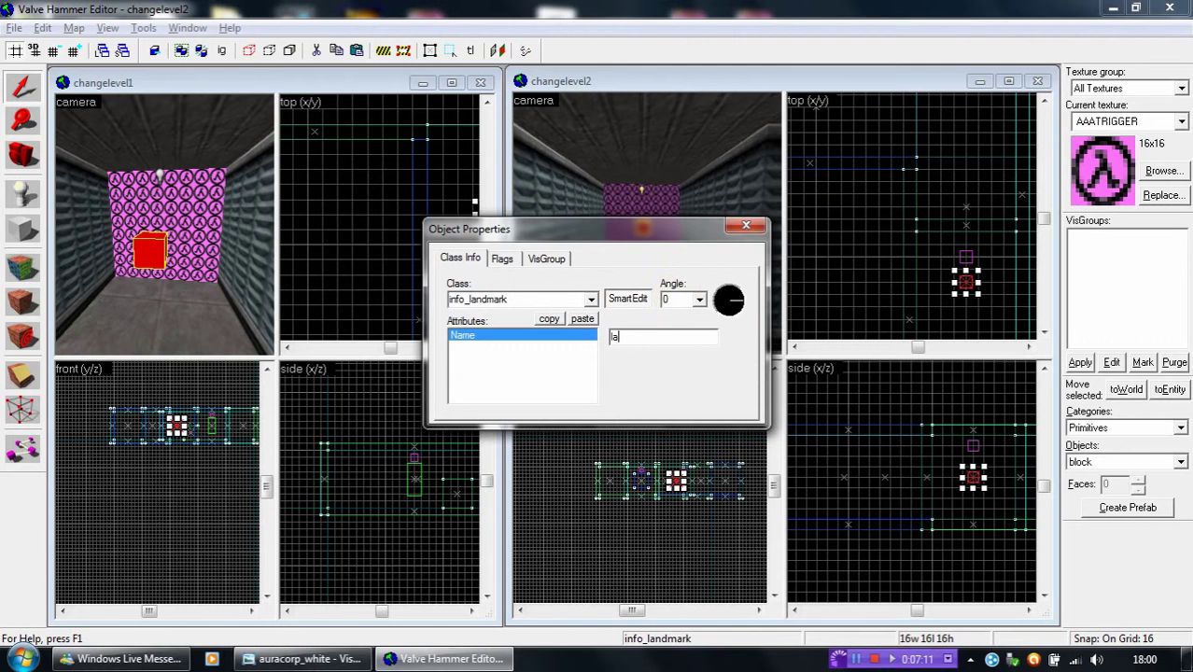
{"action": "type", "text": "land2"}
{"action": "left_click", "coordinate": [745, 225]}
{"action": "left_click", "coordinate": [866, 207]}
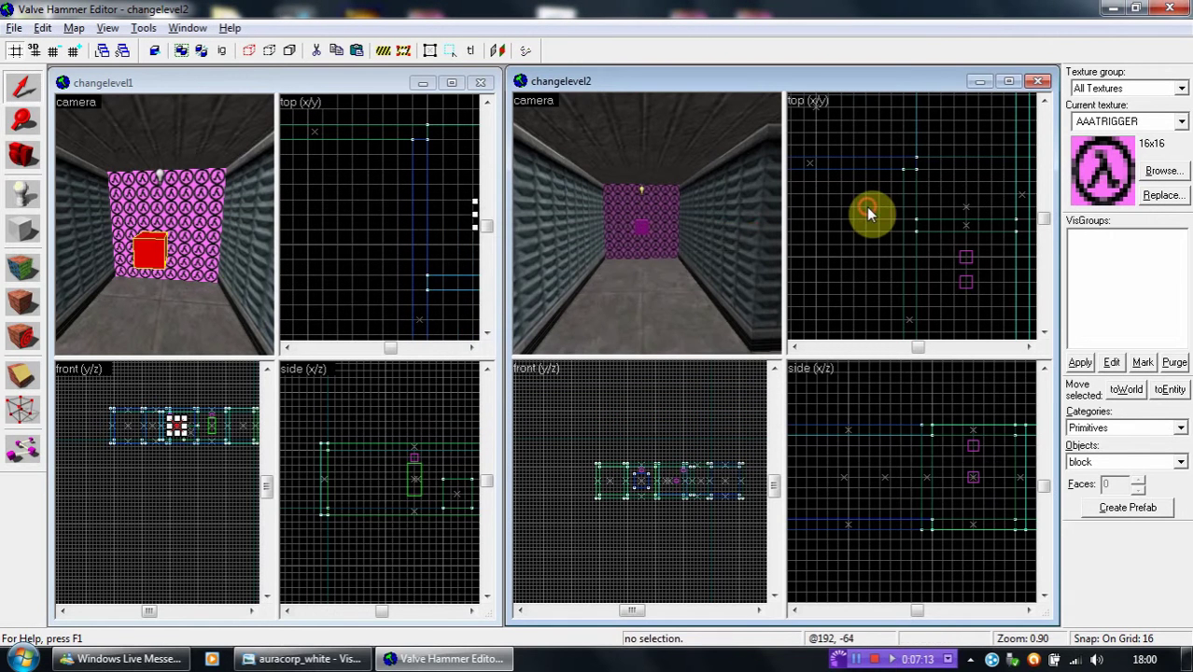
Turn the AAATRIGGER block in changelevel1 into a trigger_changelevel entity.
{"action": "left_click", "coordinate": [172, 210]}
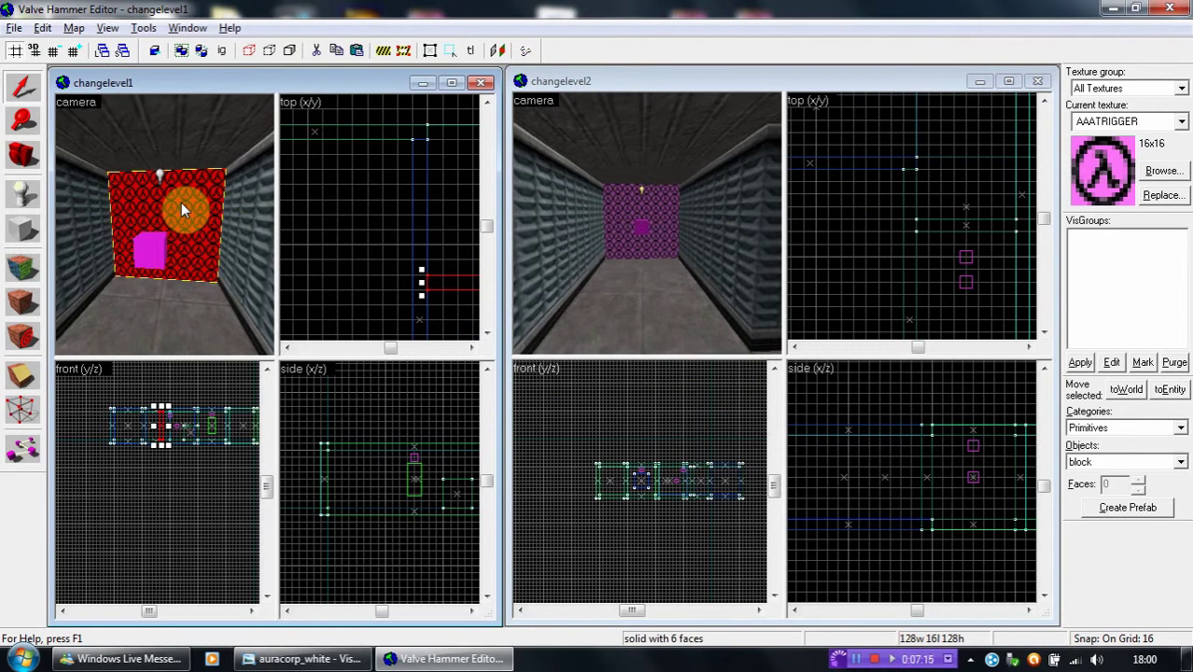
{"action": "key", "text": "ctrl+t"}
{"action": "left_click", "coordinate": [591, 298]}
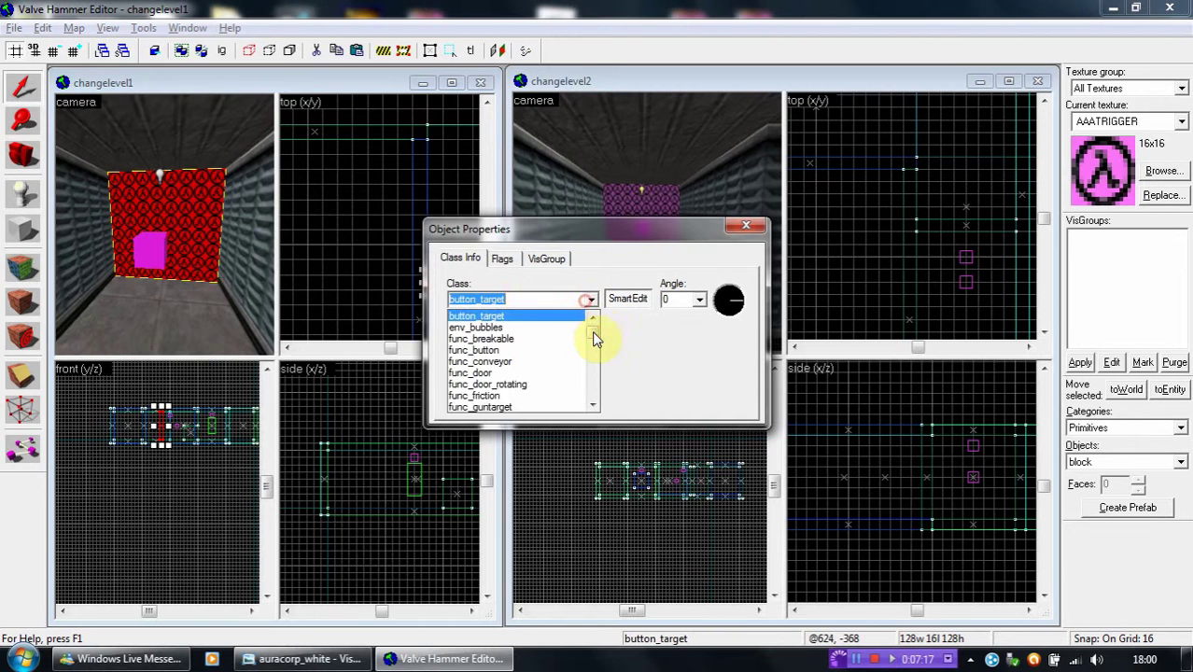
{"action": "left_click_drag", "start_coordinate": [592, 332], "coordinate": [588, 385]}
{"action": "left_click", "coordinate": [548, 373]}
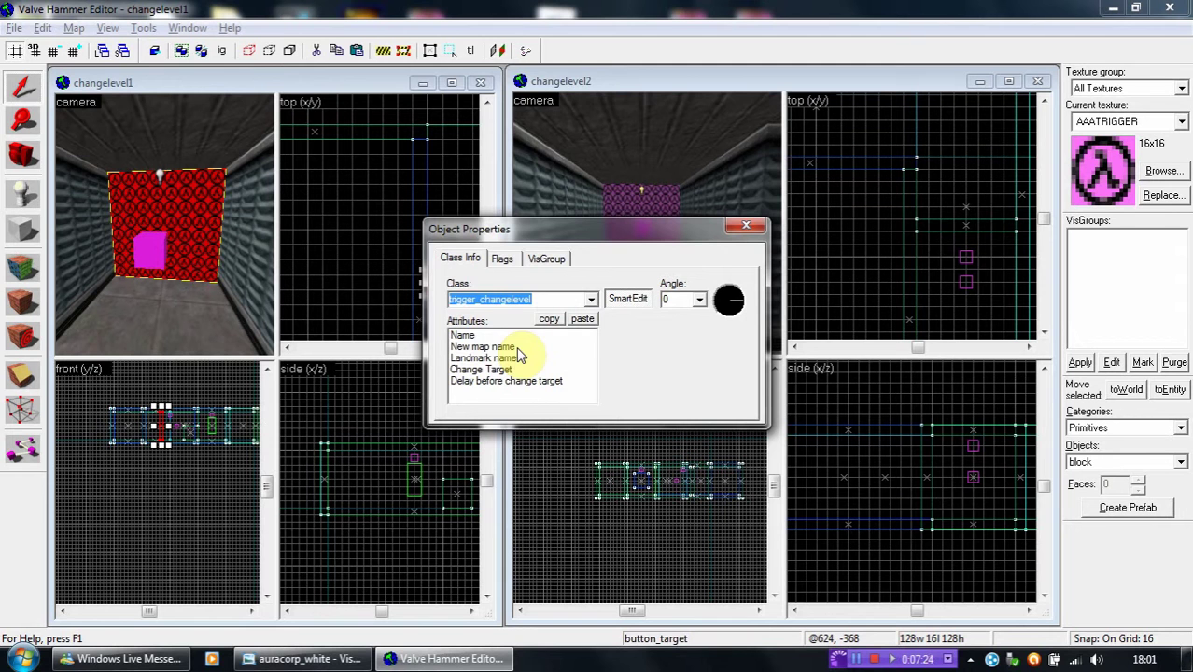
Set the changelevel1 trigger's new map name to changelevel2 and its landmark name to land2.
{"action": "left_click", "coordinate": [518, 347]}
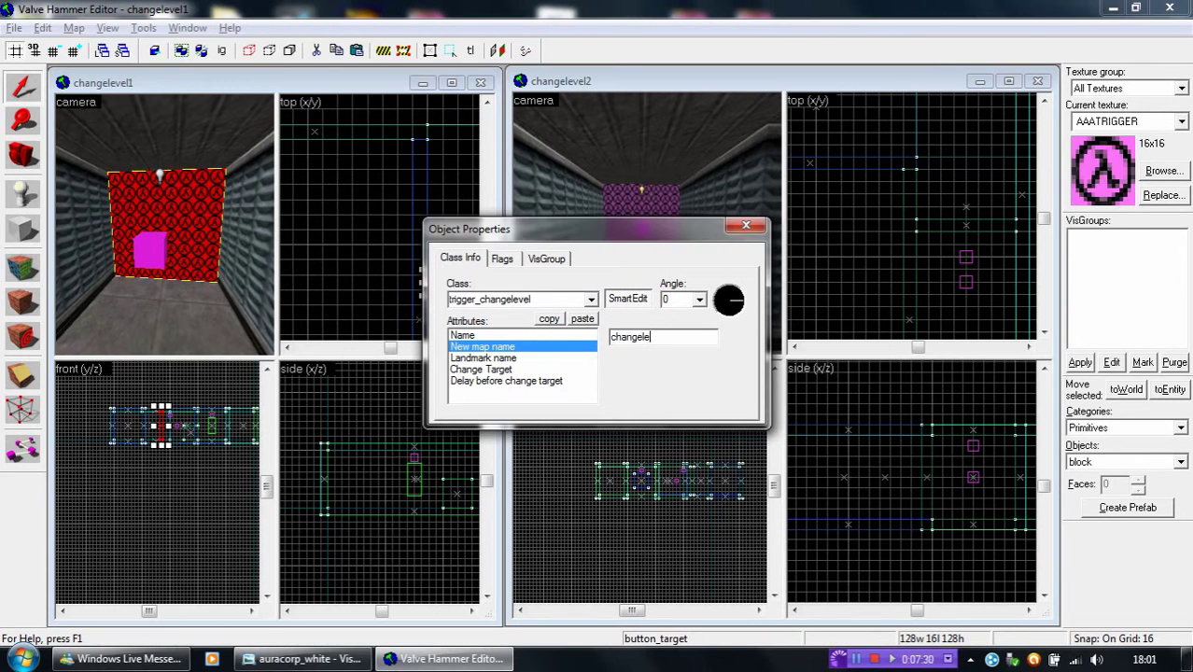
{"action": "left_click", "coordinate": [527, 357]}
{"action": "left_click", "coordinate": [624, 338]}
{"action": "type", "text": "land2"}
{"action": "left_click_drag", "start_coordinate": [522, 228], "coordinate": [334, 209]}
{"action": "left_click", "coordinate": [640, 223]}
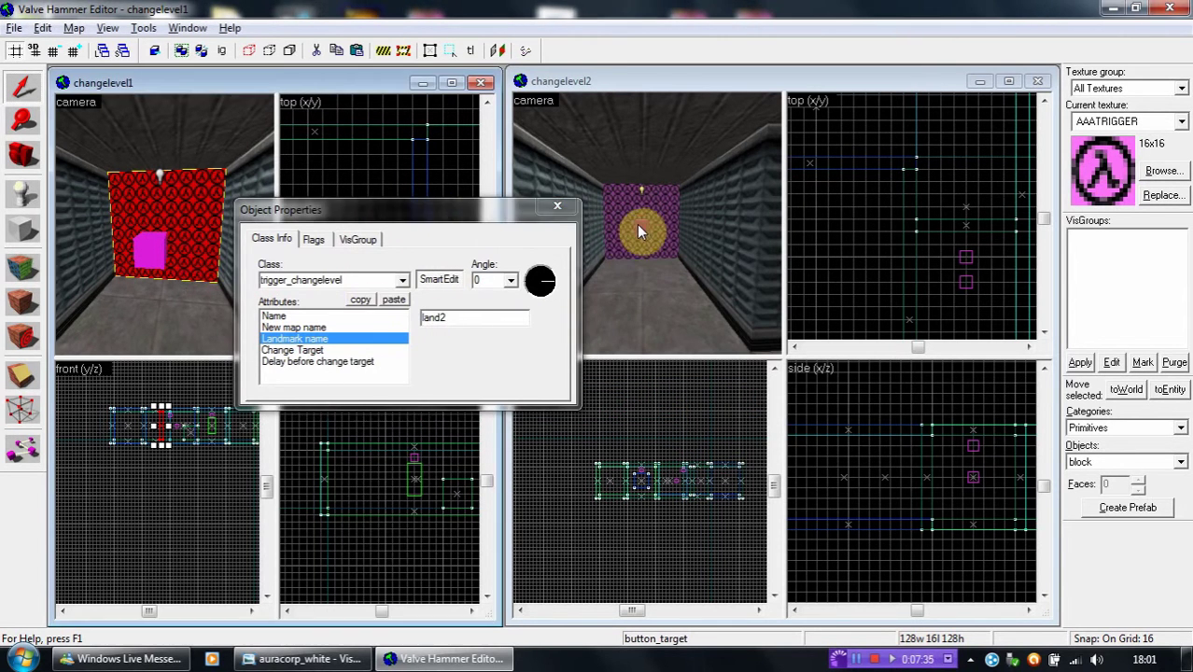
Review the changelevel1 trigger's change target, delay and flags, and close its properties.
{"action": "left_click_drag", "start_coordinate": [500, 211], "coordinate": [698, 217]}
{"action": "left_click", "coordinate": [567, 359]}
{"action": "left_click", "coordinate": [567, 369]}
{"action": "left_click", "coordinate": [523, 358]}
{"action": "left_click", "coordinate": [513, 248]}
{"action": "left_click", "coordinate": [469, 248]}
{"action": "left_click", "coordinate": [513, 247]}
{"action": "left_click", "coordinate": [475, 248]}
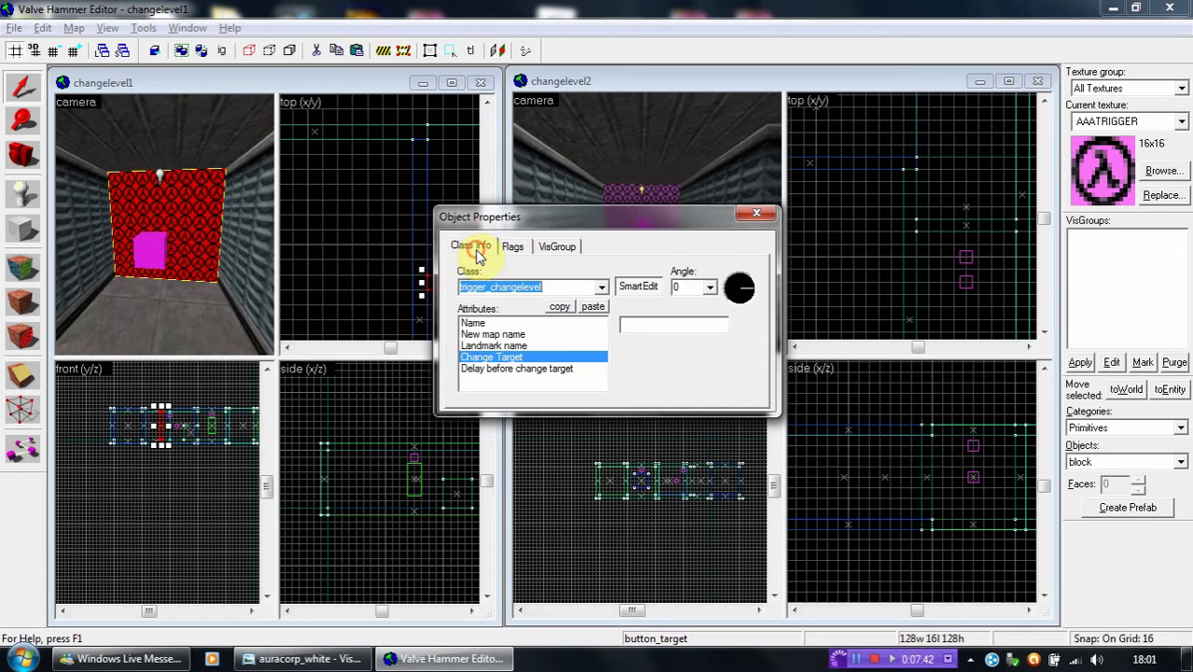
{"action": "left_click", "coordinate": [757, 213]}
Turn the AAATRIGGER block in changelevel2 into a trigger_changelevel entity.
{"action": "left_click", "coordinate": [883, 206]}
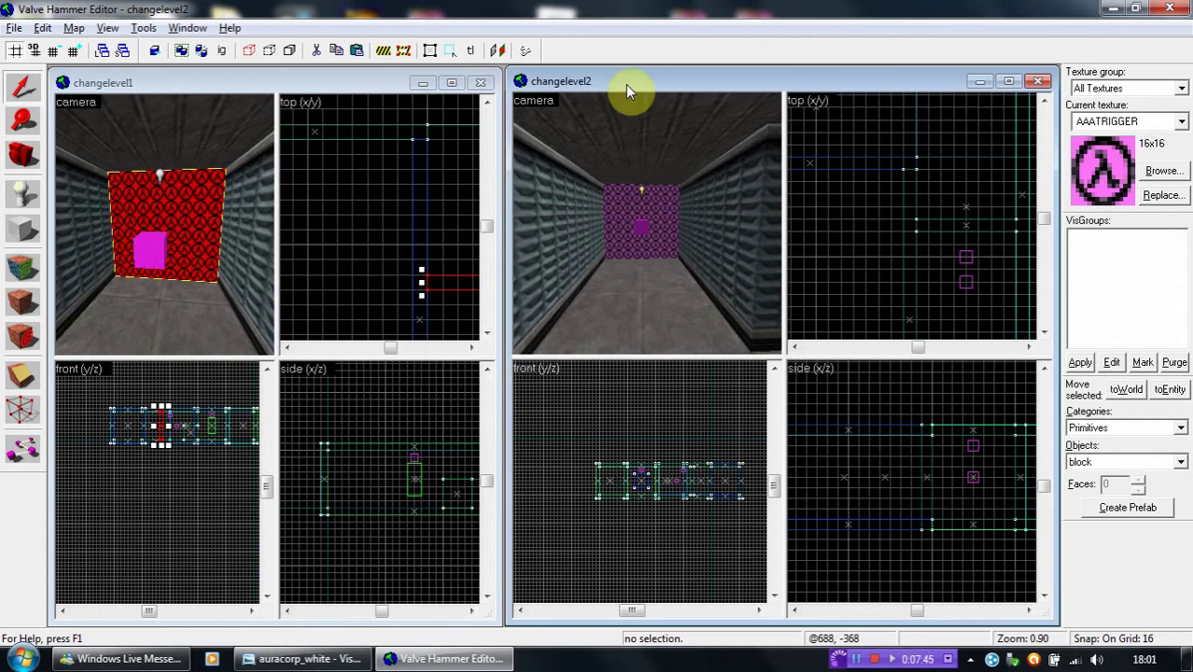
{"action": "left_click", "coordinate": [656, 200]}
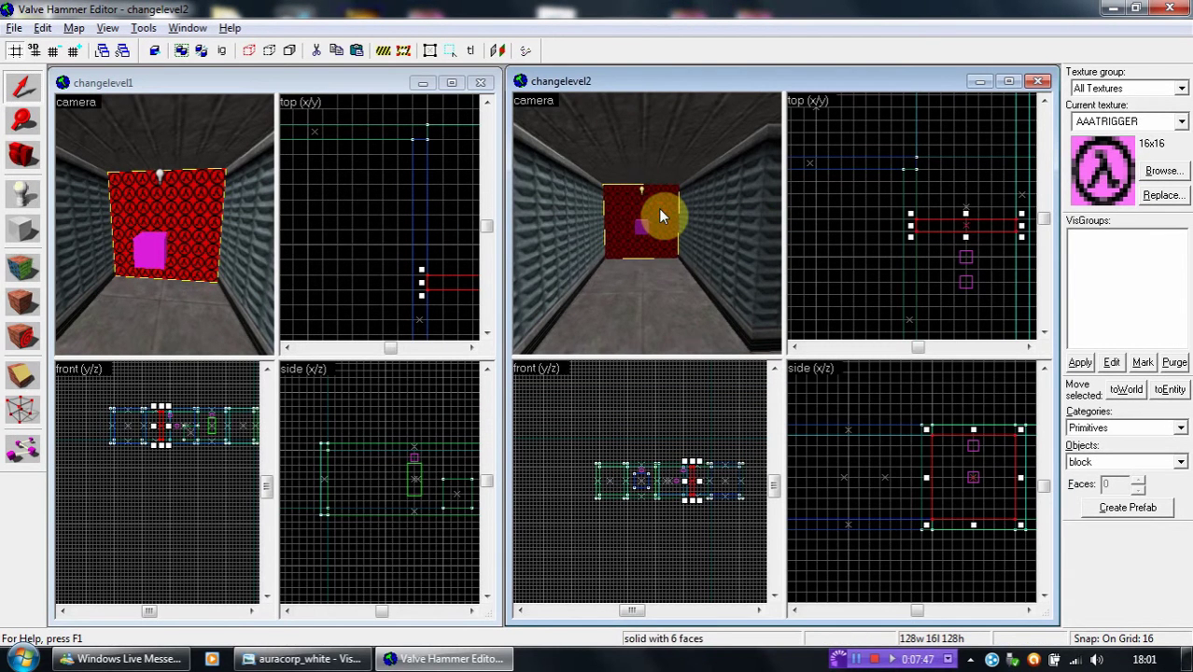
{"action": "key", "text": "ctrl+t"}
{"action": "left_click", "coordinate": [600, 287]}
{"action": "left_click_drag", "start_coordinate": [602, 320], "coordinate": [600, 382]}
{"action": "scroll", "coordinate": [600, 373], "scroll_direction": "up", "scroll_amount": 3}
{"action": "left_click", "coordinate": [564, 362]}
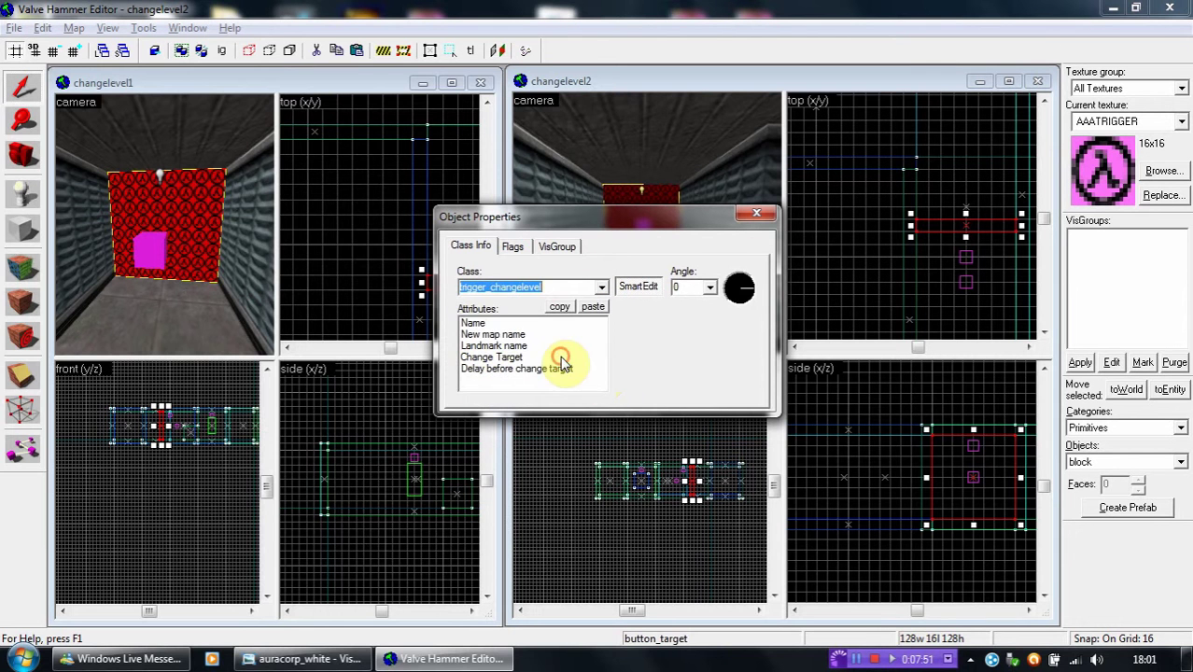
Set the changelevel2 trigger's new map name to changelevel1 and enter the name of changelevel1's landmark as its landmark name.
{"action": "left_click", "coordinate": [512, 334]}
{"action": "left_click", "coordinate": [650, 326]}
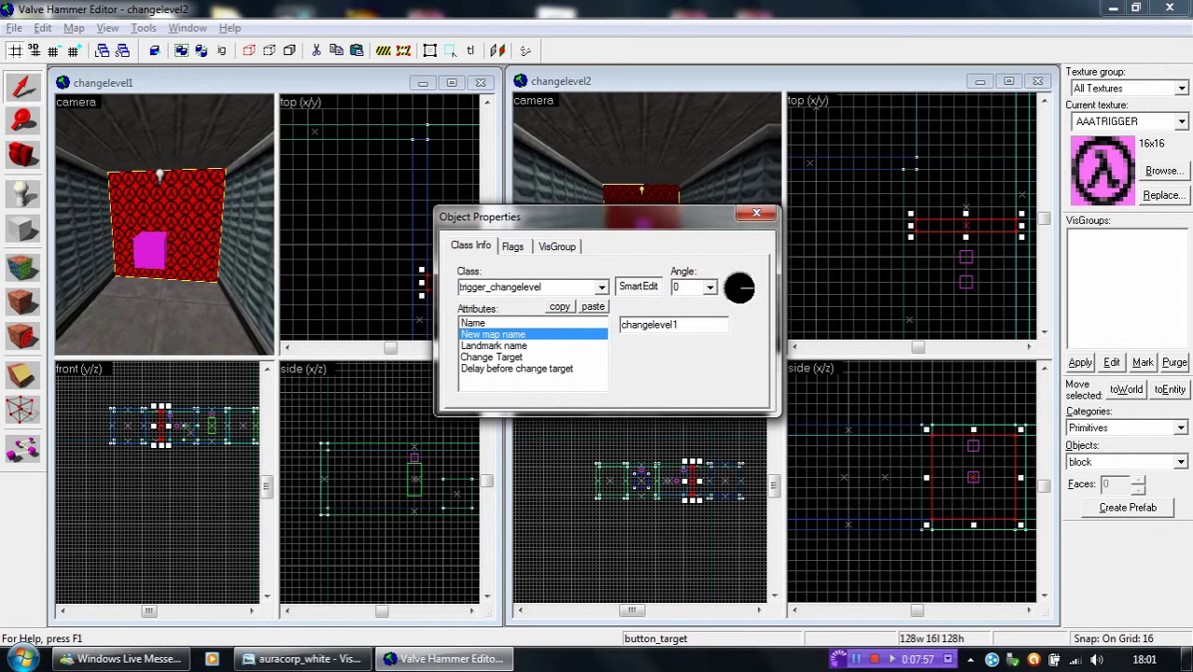
{"action": "left_click", "coordinate": [594, 344]}
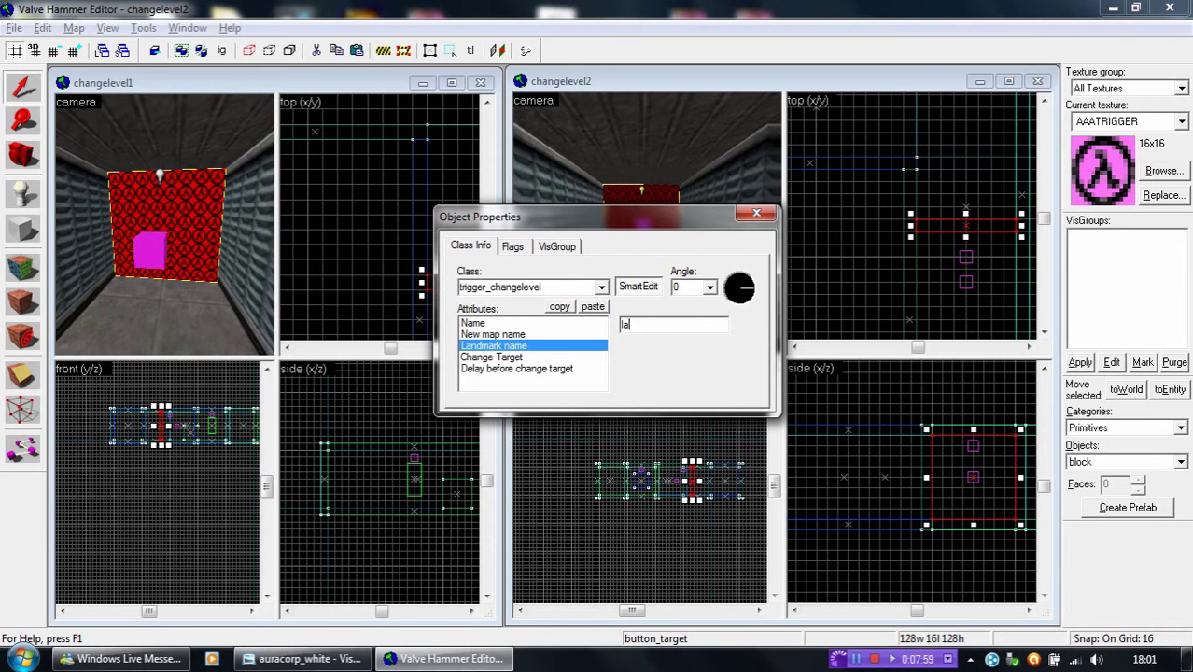
{"action": "left_click", "coordinate": [755, 212]}
{"action": "left_click", "coordinate": [841, 206]}
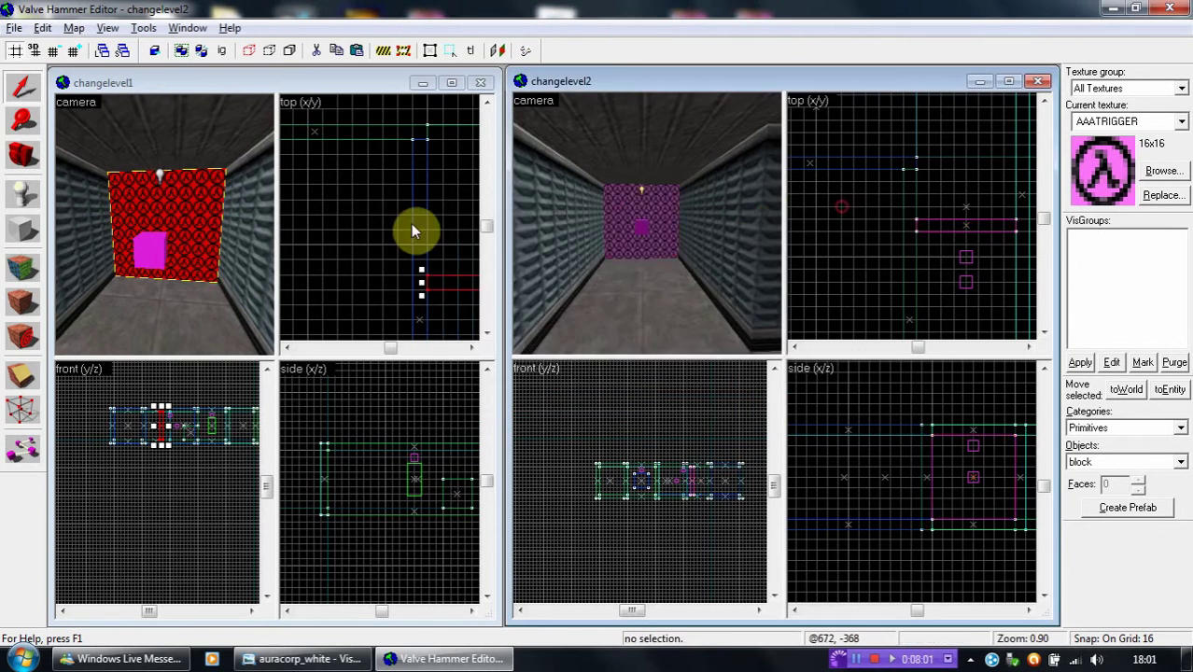
Bring the trigger block and landmark of both maps into view for a side-by-side comparison.
{"action": "left_click", "coordinate": [357, 178]}
{"action": "key", "text": "z"}
{"action": "key", "text": "s"}
{"action": "key", "text": "z"}
{"action": "scroll", "coordinate": [362, 181], "scroll_direction": "down", "scroll_amount": 3}
{"action": "scroll", "coordinate": [423, 210], "scroll_direction": "down", "scroll_amount": 2}
{"action": "scroll", "coordinate": [442, 222], "scroll_direction": "up", "scroll_amount": 5}
{"action": "scroll", "coordinate": [613, 248], "scroll_direction": "down", "scroll_amount": 2}
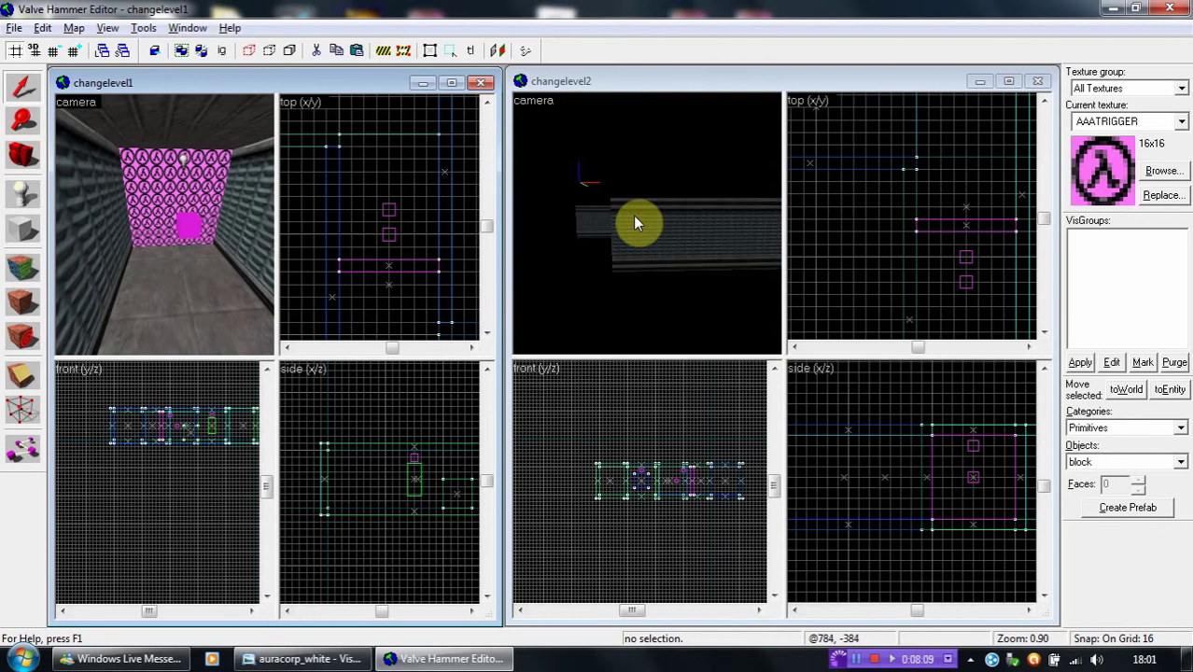
{"action": "scroll", "coordinate": [918, 241], "scroll_direction": "down", "scroll_amount": 4}
{"action": "scroll", "coordinate": [912, 241], "scroll_direction": "up", "scroll_amount": 5}
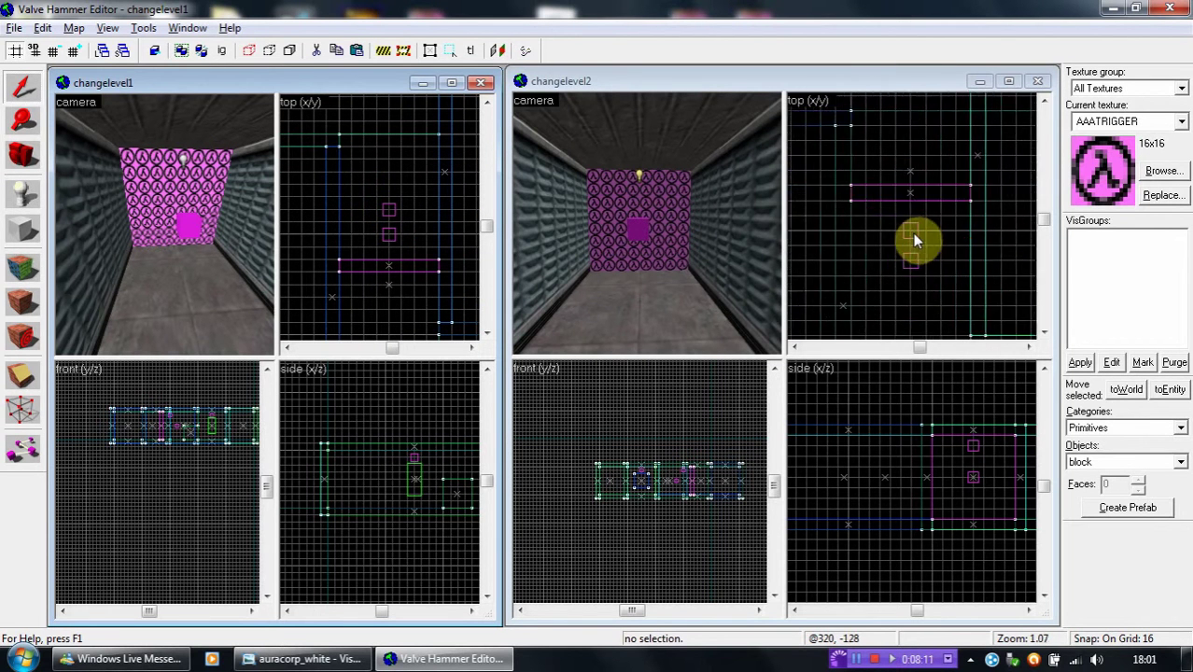
Examine how each map's level-change trigger corresponds to the landmark in the other map.
{"action": "left_click", "coordinate": [388, 265]}
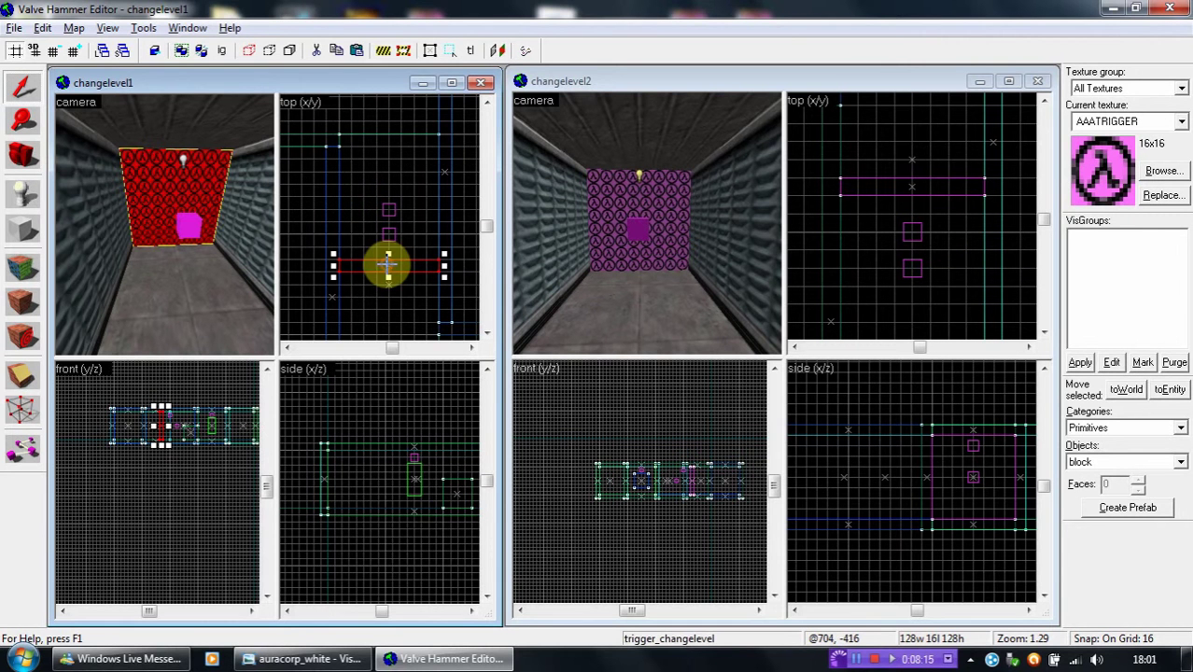
{"action": "left_click", "coordinate": [910, 270]}
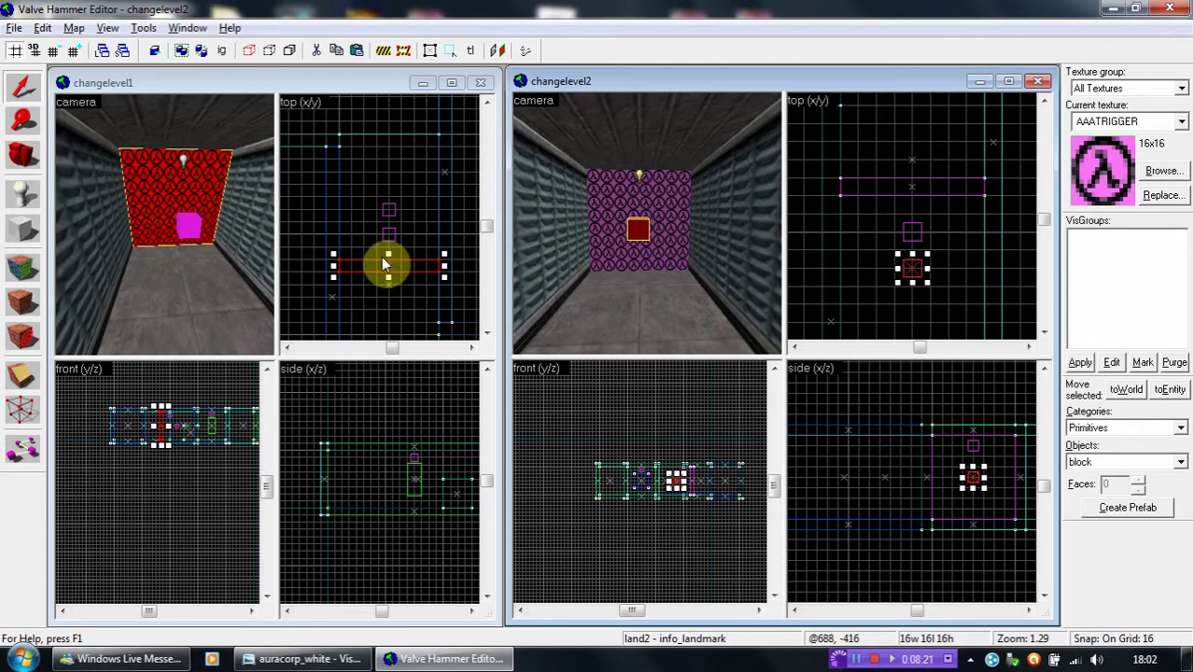
{"action": "scroll", "coordinate": [942, 248], "scroll_direction": "down", "scroll_amount": 5}
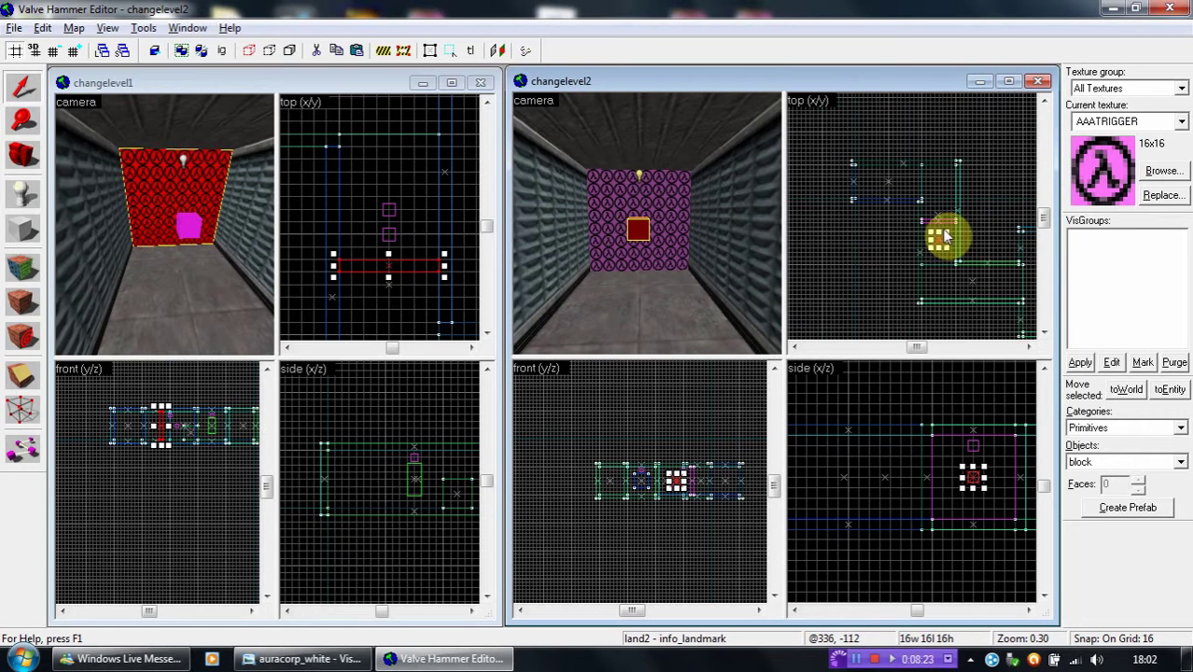
{"action": "scroll", "coordinate": [392, 250], "scroll_direction": "down", "scroll_amount": 5}
{"action": "scroll", "coordinate": [392, 250], "scroll_direction": "up", "scroll_amount": 5}
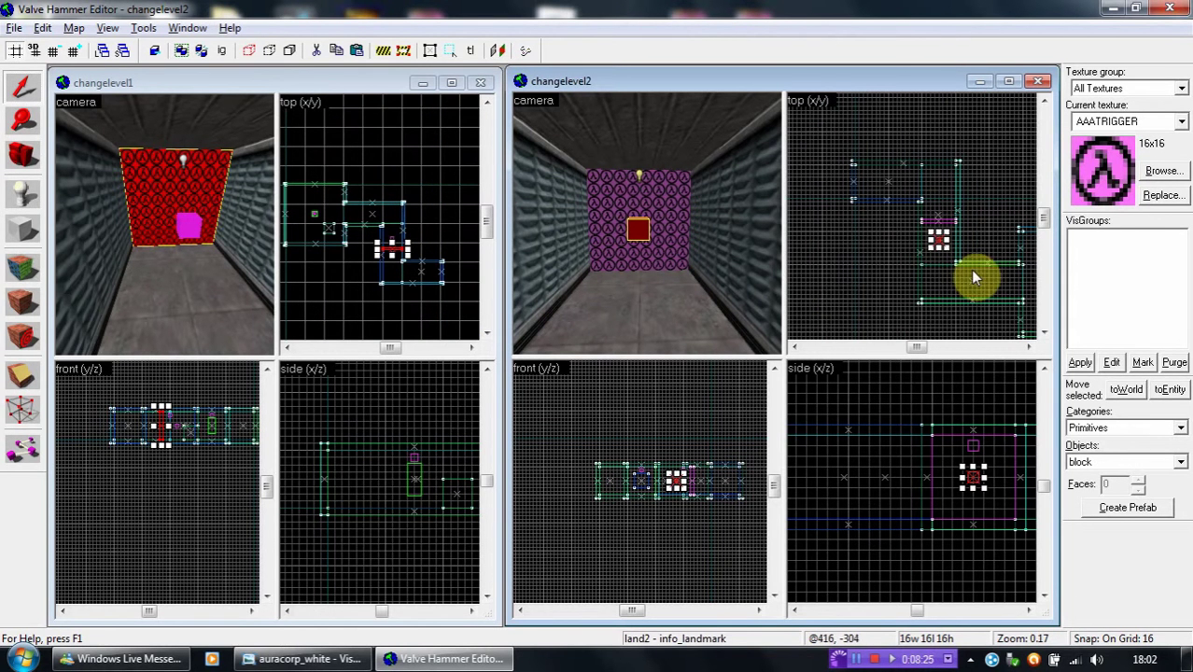
{"action": "scroll", "coordinate": [905, 257], "scroll_direction": "up", "scroll_amount": 5}
{"action": "scroll", "coordinate": [894, 256], "scroll_direction": "up", "scroll_amount": 3}
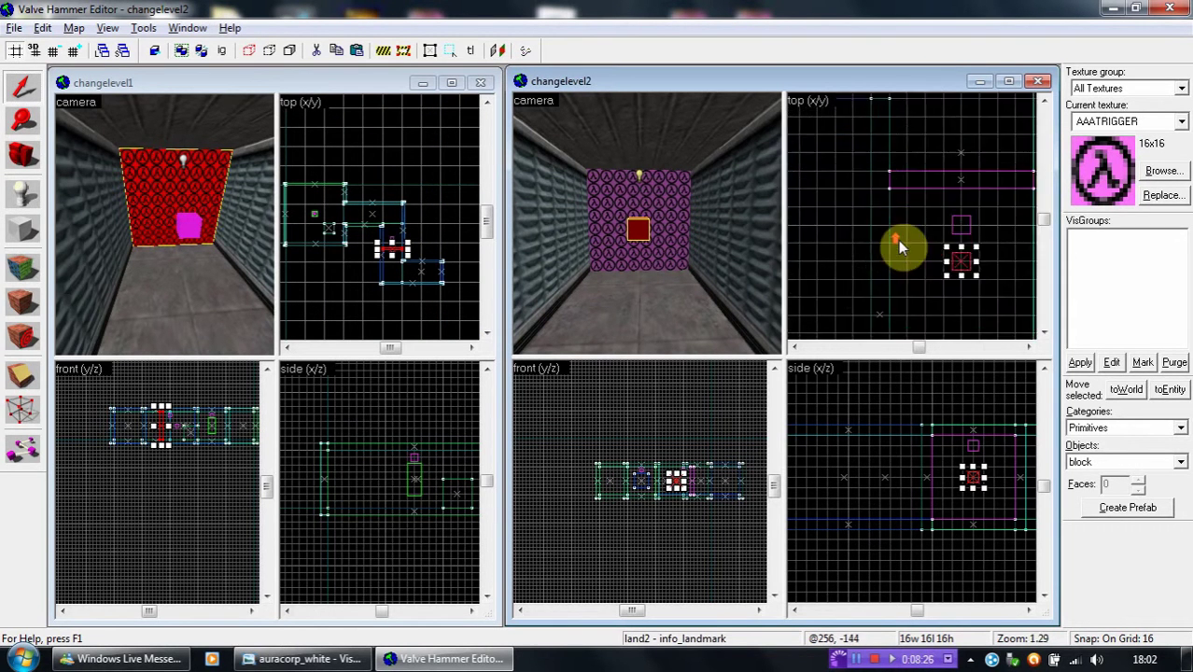
{"action": "left_click", "coordinate": [961, 183]}
{"action": "scroll", "coordinate": [397, 244], "scroll_direction": "up", "scroll_amount": 3}
{"action": "left_click", "coordinate": [396, 210]}
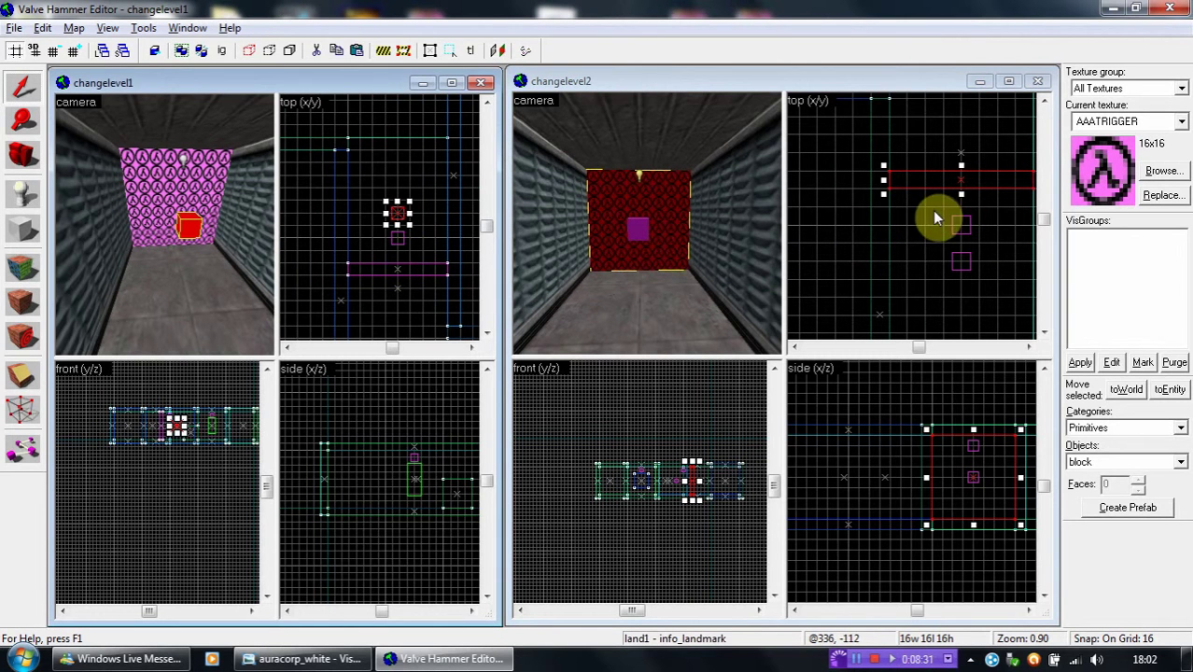
{"action": "left_click", "coordinate": [915, 152]}
{"action": "left_click", "coordinate": [432, 216]}
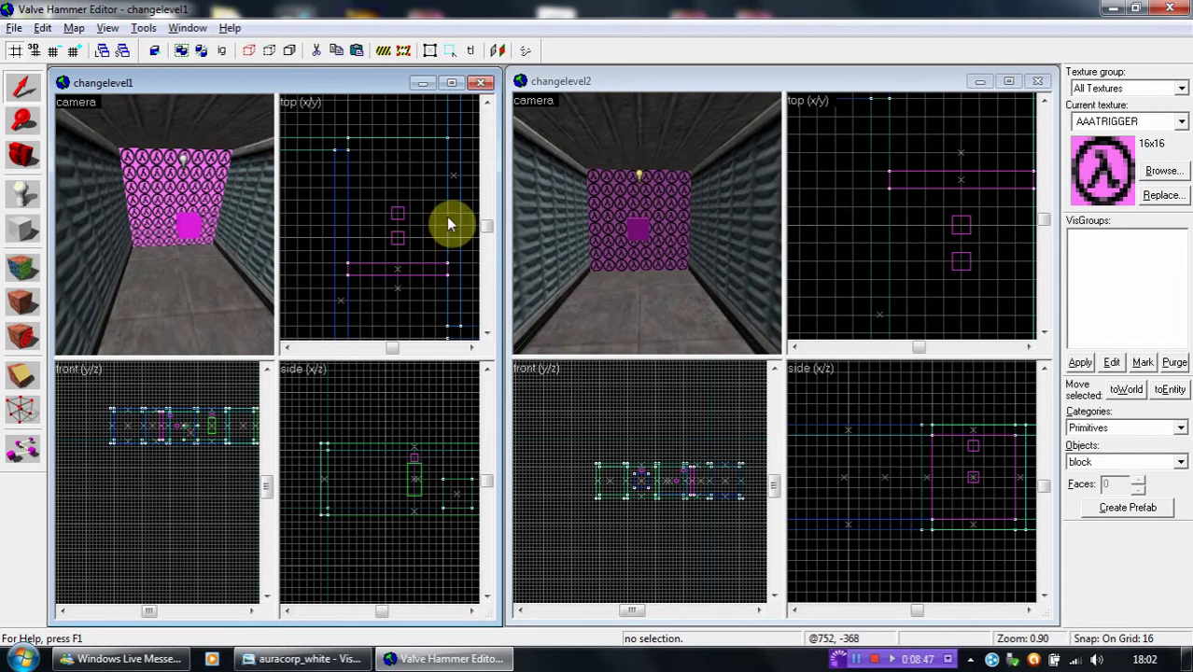
Maximize changelevel1 and inspect its rooms and corridor up to the trigger block in the 3D view.
{"action": "left_click", "coordinate": [451, 85]}
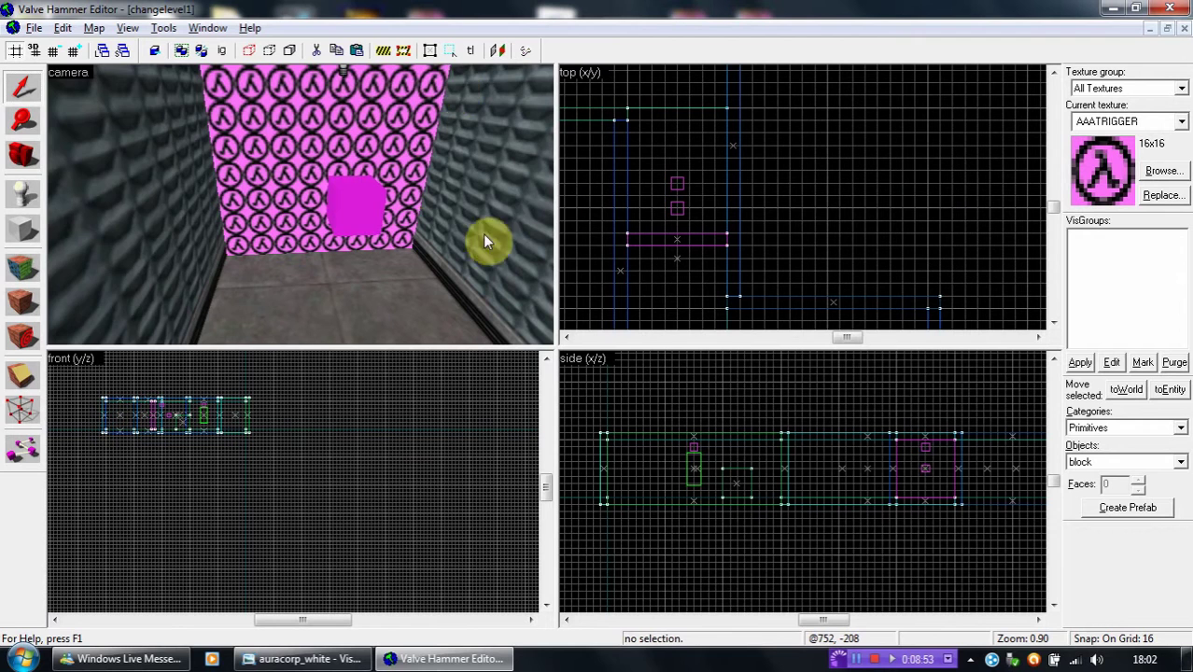
{"action": "key", "text": "z"}
{"action": "key", "text": "w"}
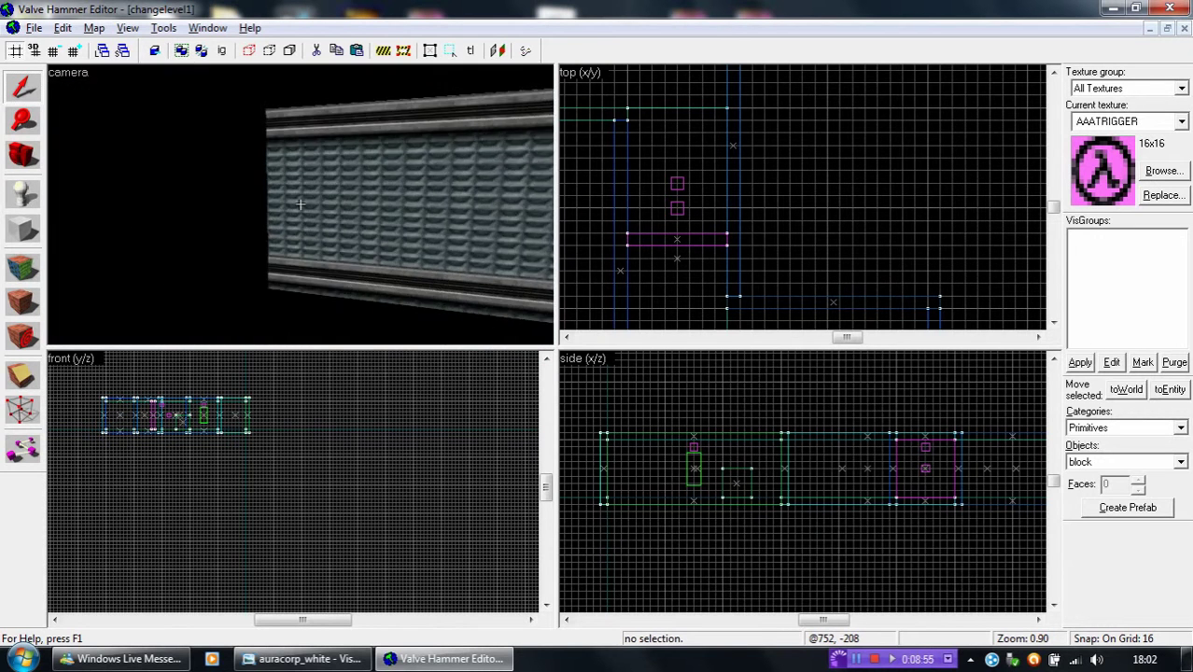
{"action": "key", "text": "w"}
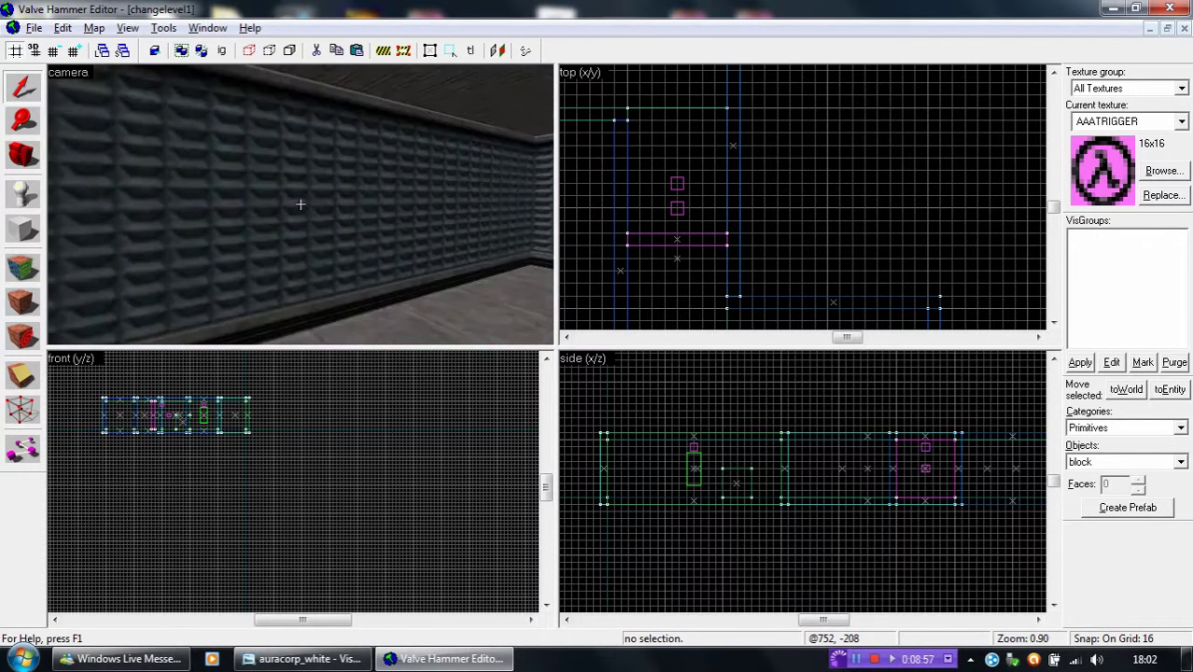
{"action": "key", "text": "w"}
{"action": "key", "text": "d"}
{"action": "key", "text": "w"}
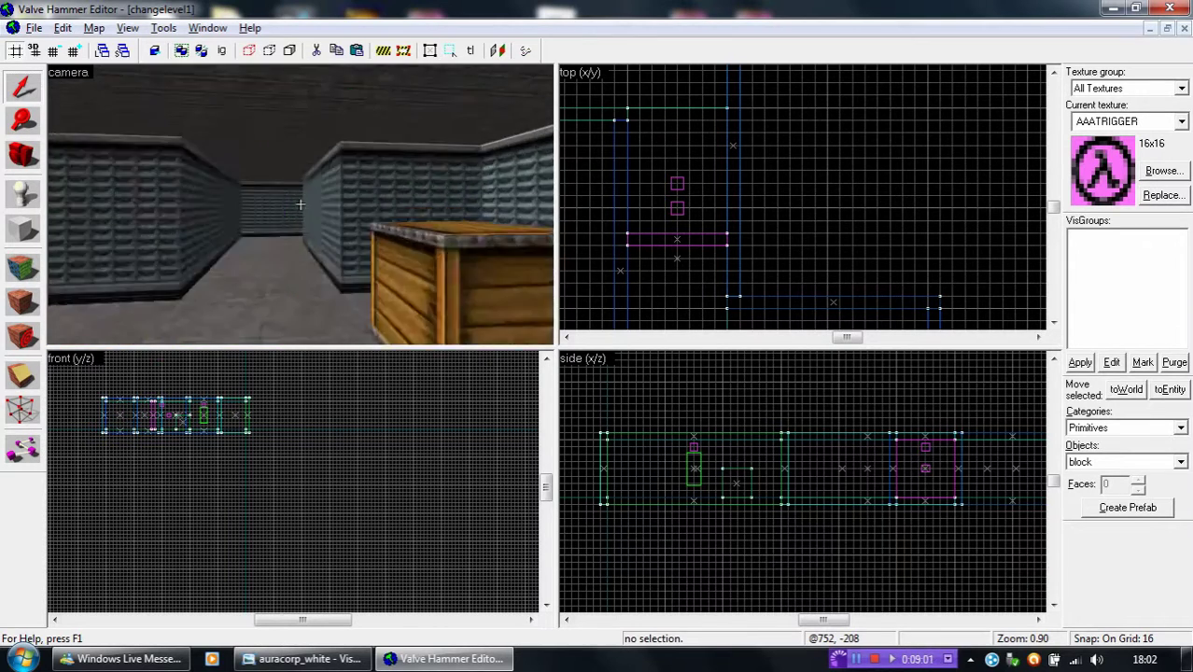
{"action": "key", "text": "w"}
{"action": "key", "text": "s"}
{"action": "key", "text": "w"}
{"action": "key", "text": "s"}
{"action": "key", "text": "z"}
Look through changelevel1's worldspawn attributes in the map properties and close them.
{"action": "left_click", "coordinate": [94, 28]}
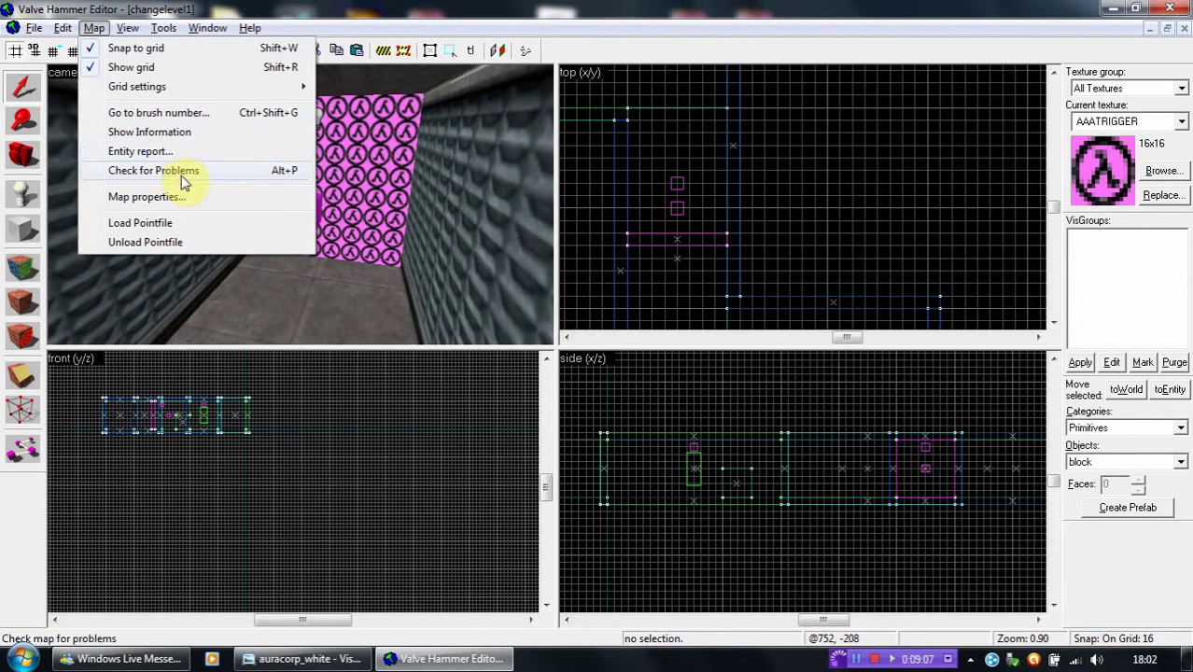
{"action": "left_click", "coordinate": [140, 197]}
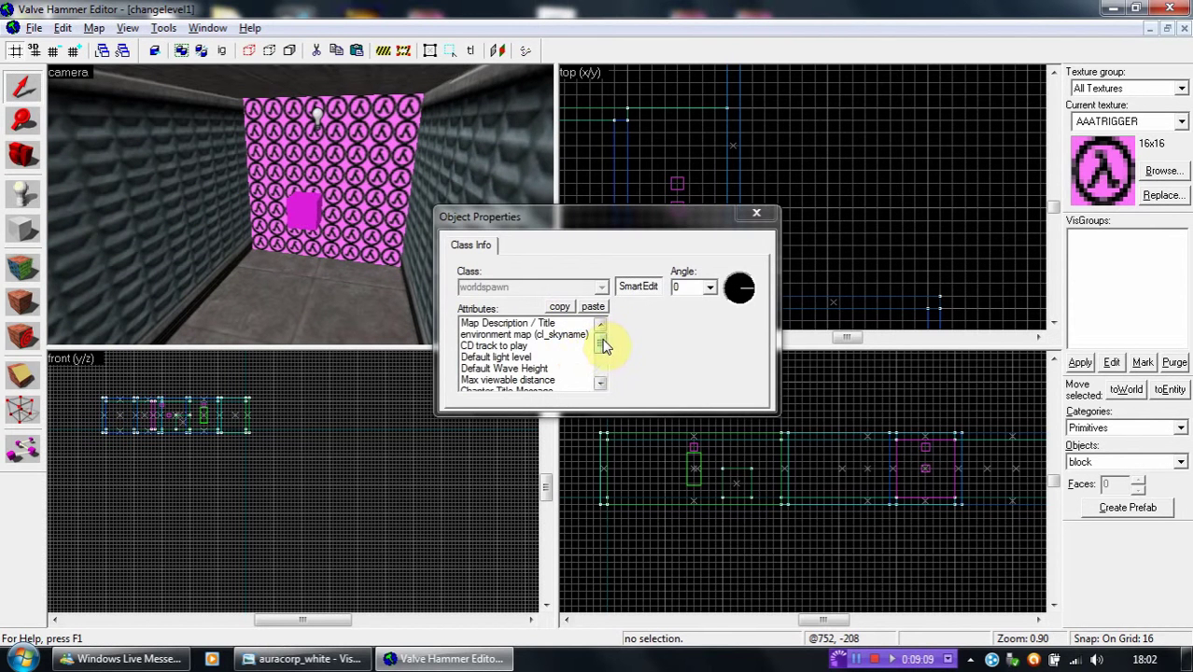
{"action": "left_click_drag", "start_coordinate": [602, 344], "coordinate": [574, 333]}
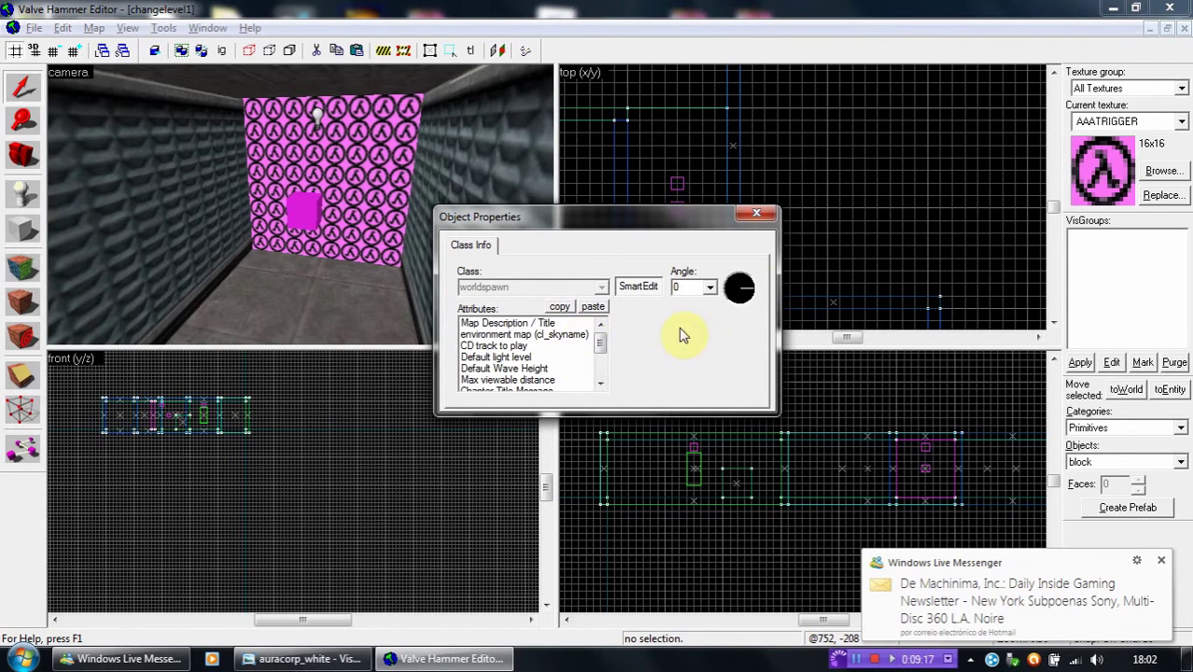
{"action": "left_click", "coordinate": [756, 213]}
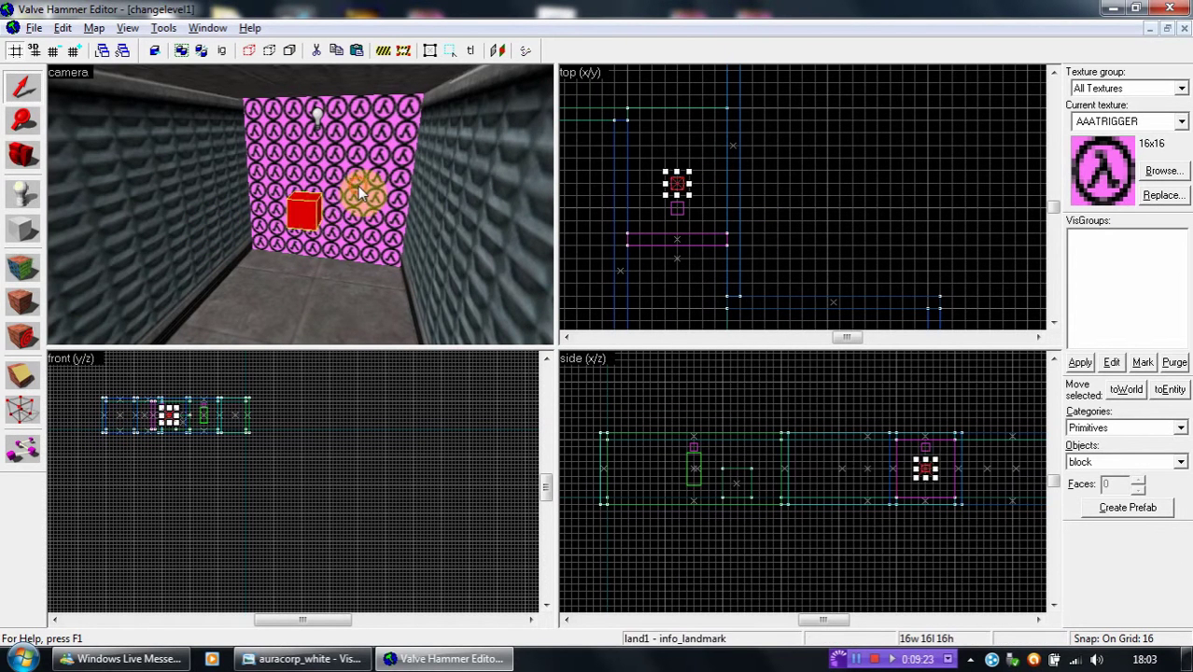
Pick the landmark in front of changelevel1's trigger block for inspection and clear the selection.
{"action": "left_click_drag", "start_coordinate": [314, 215], "coordinate": [357, 186]}
{"action": "left_click", "coordinate": [815, 192]}
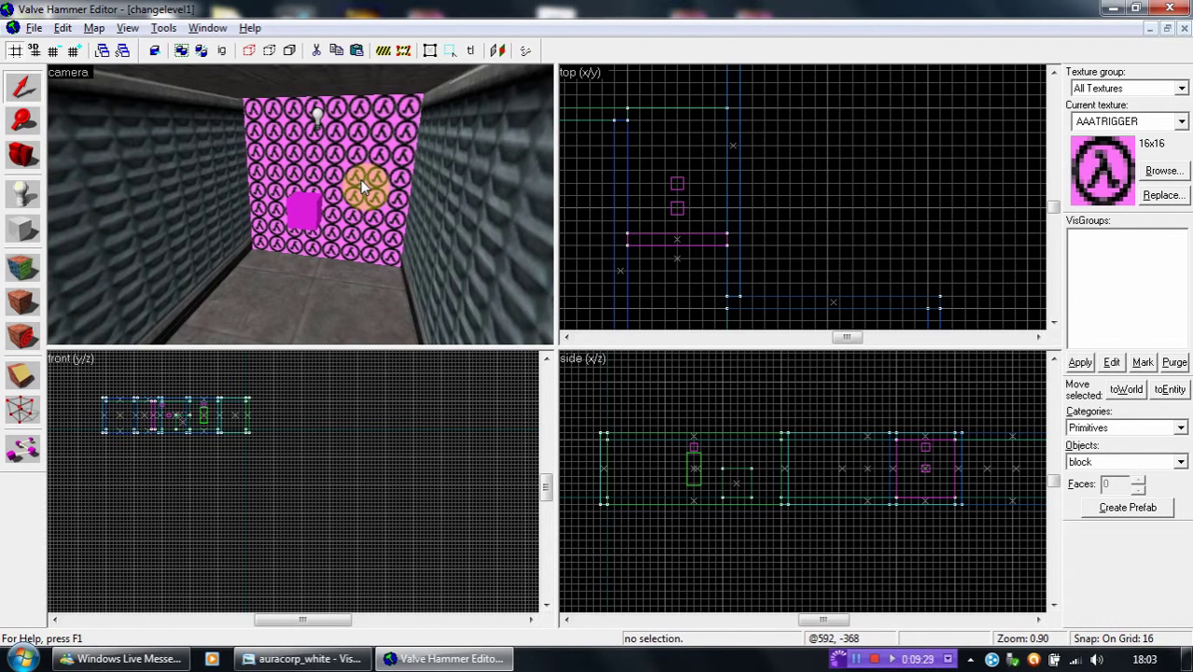
{"action": "mouse_move", "coordinate": [778, 194]}
{"action": "left_mouse_down"}
{"action": "mouse_move", "coordinate": [759, 150]}
{"action": "mouse_move", "coordinate": [784, 172]}
{"action": "left_mouse_up"}
Restore the side-by-side view of both maps and mark an info_landmark position in changelevel2's lower corridor in the top view.
{"action": "left_click", "coordinate": [1166, 30]}
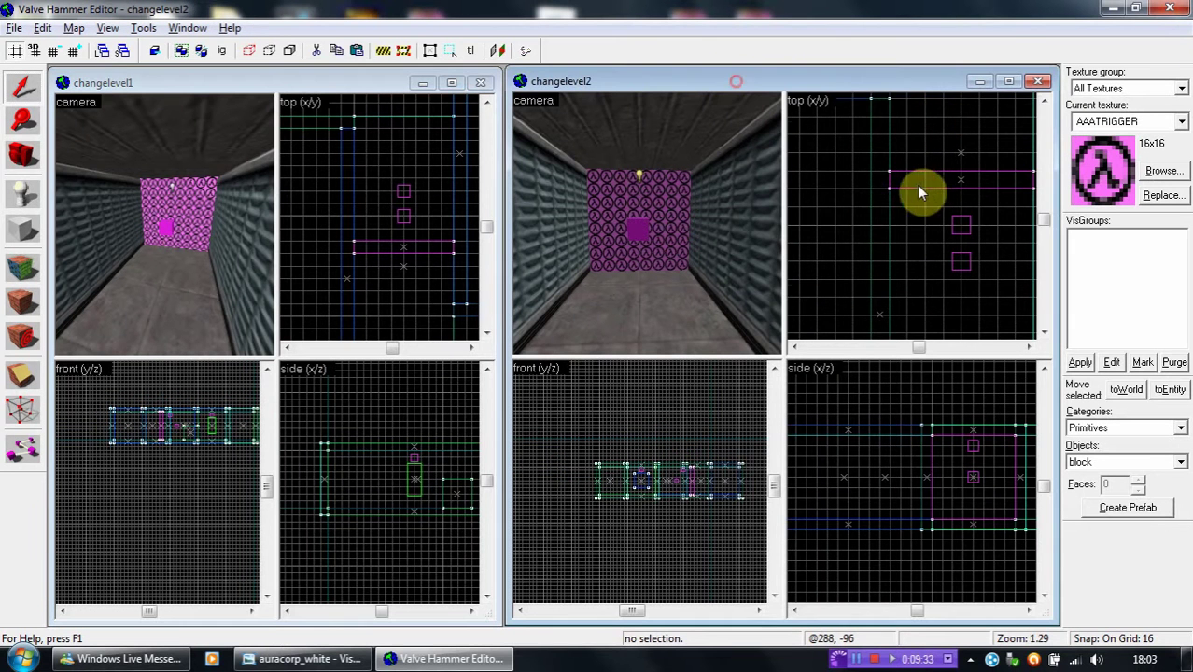
{"action": "scroll", "coordinate": [907, 183], "scroll_direction": "down", "scroll_amount": 4}
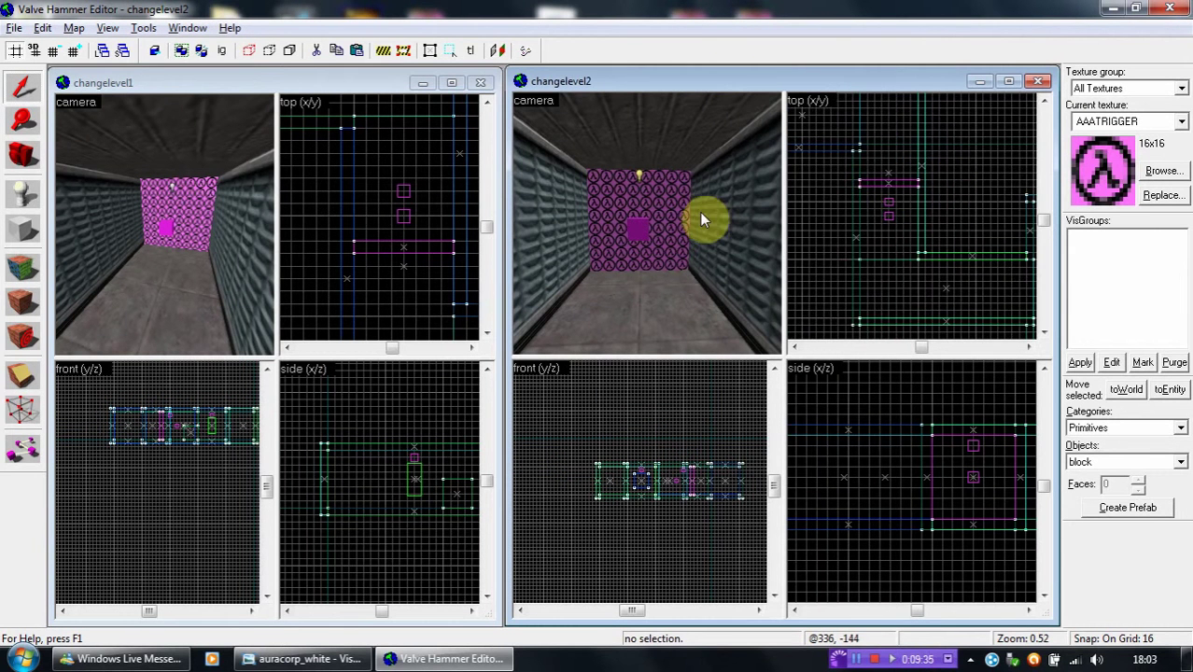
{"action": "left_click", "coordinate": [22, 193]}
{"action": "left_click", "coordinate": [941, 291]}
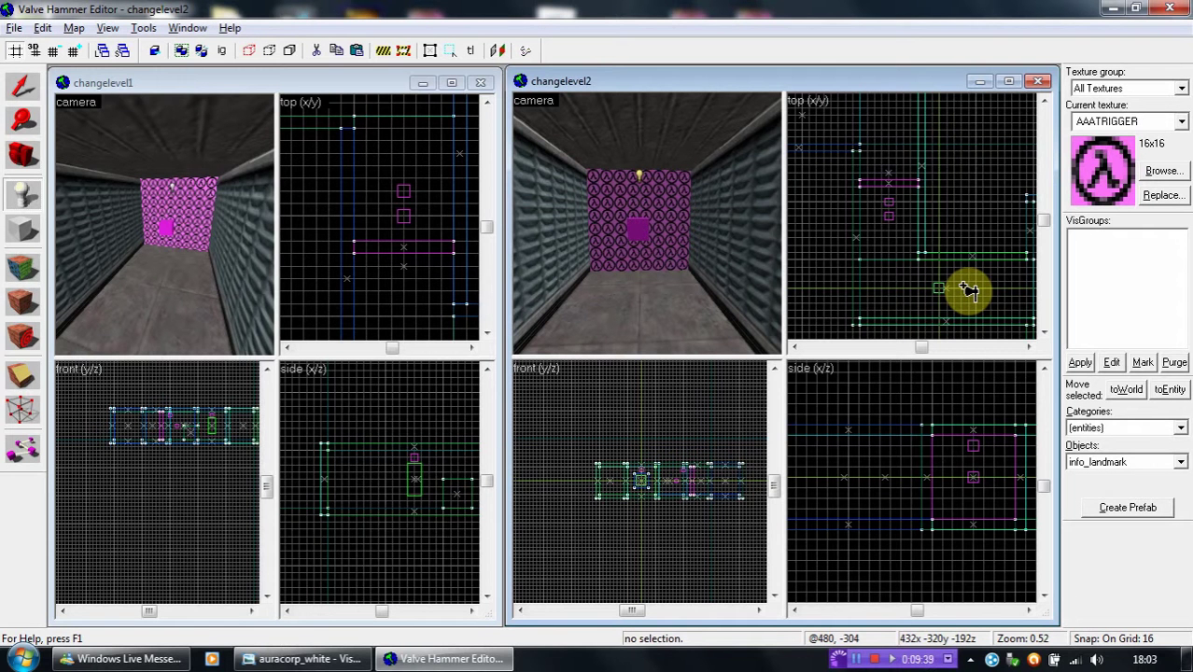
Maximize changelevel1 and examine the route between the player start, the crate room and the corridor's trigger block in the 3D view.
{"action": "left_click", "coordinate": [215, 85]}
{"action": "left_click", "coordinate": [451, 83]}
{"action": "key", "text": "z"}
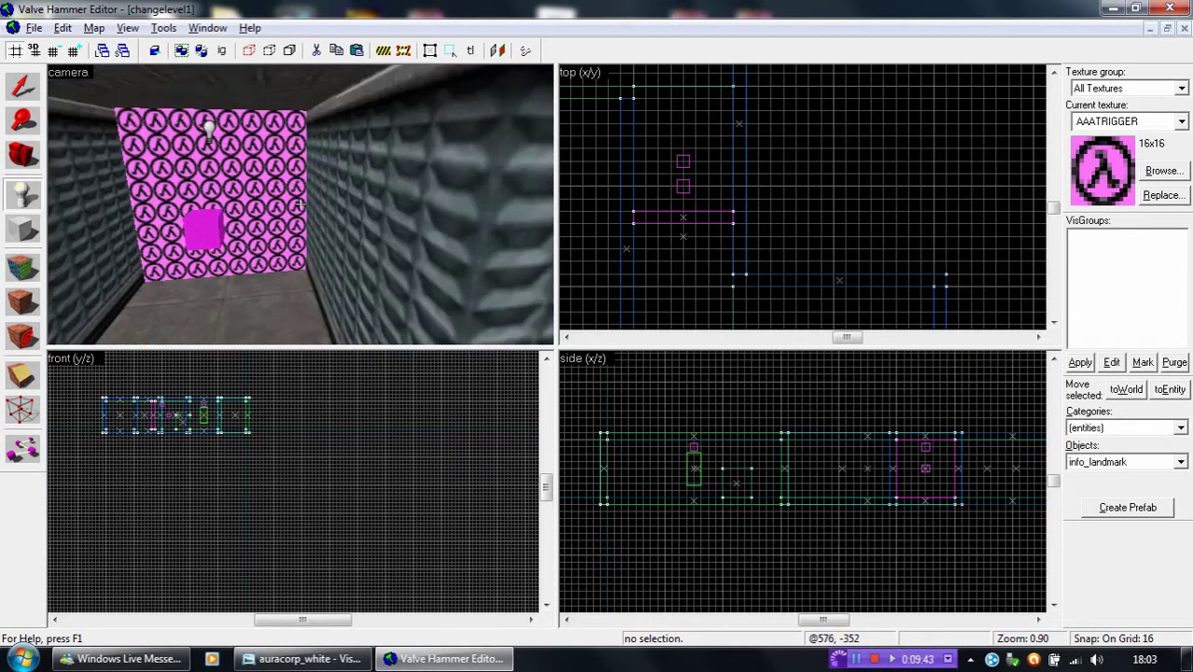
{"action": "key", "text": "w"}
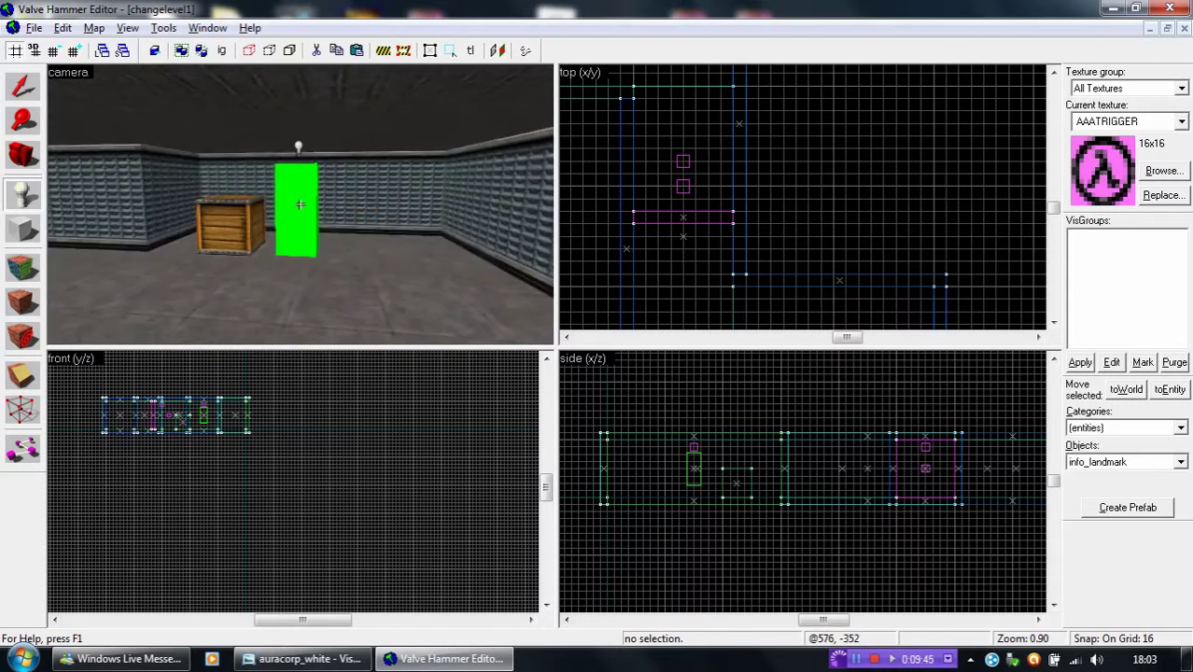
{"action": "key", "text": "w"}
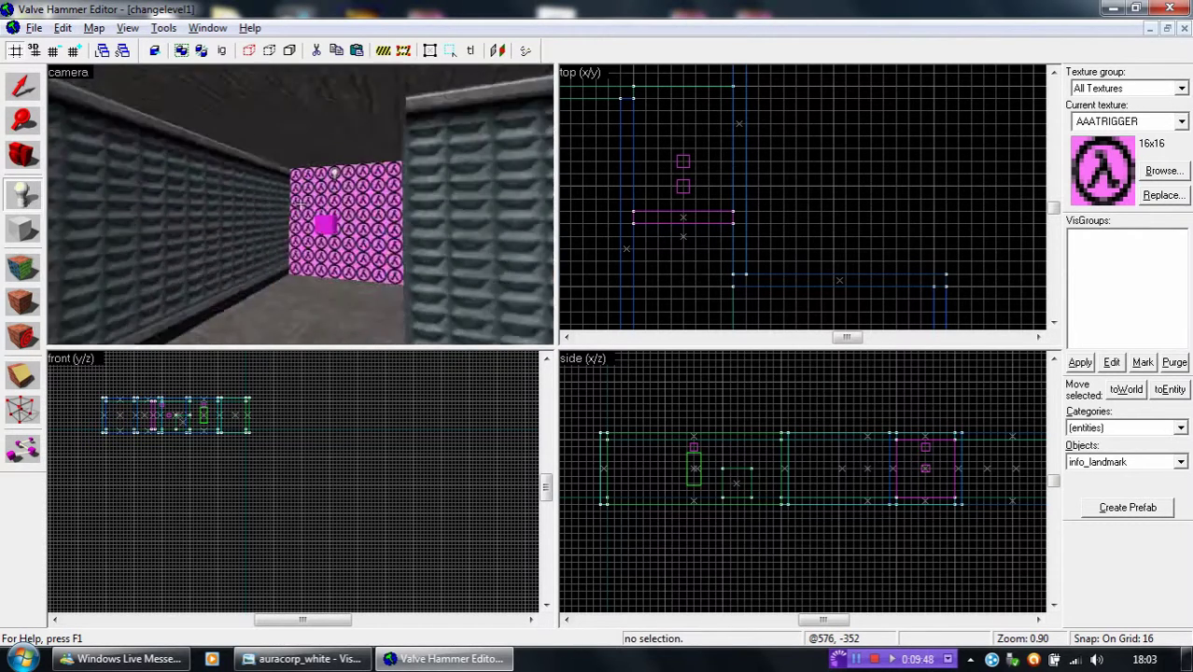
{"action": "left_click_drag", "start_coordinate": [301, 203], "coordinate": [300, 207]}
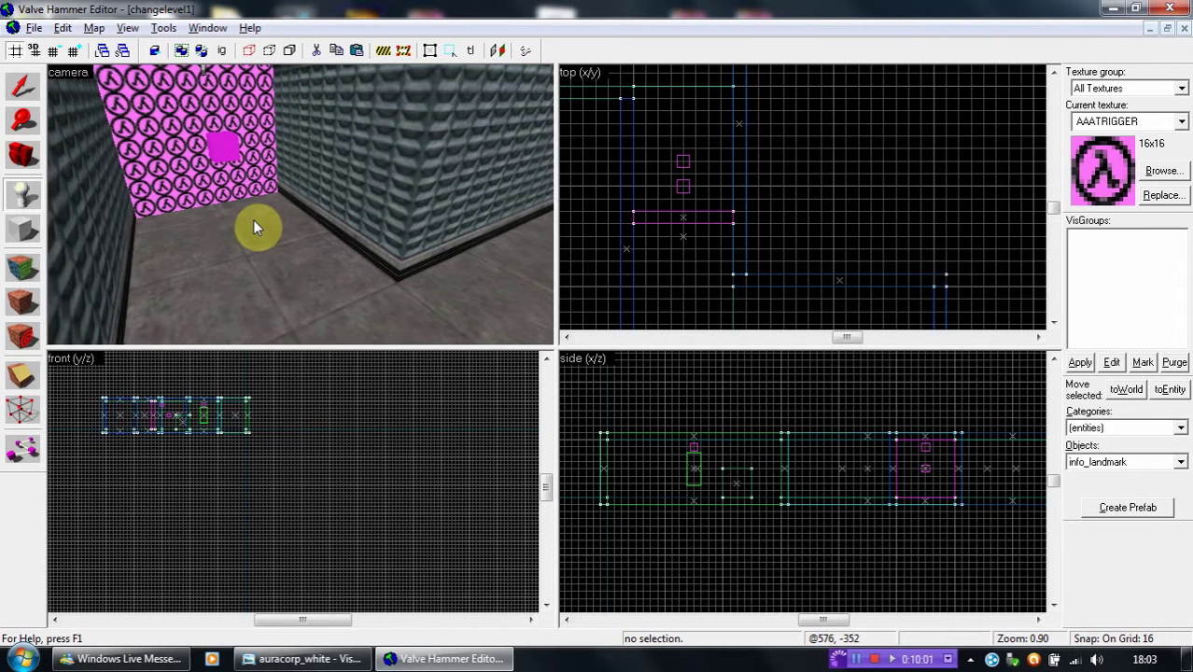
{"action": "scroll", "coordinate": [784, 196], "scroll_direction": "down", "scroll_amount": 4}
{"action": "scroll", "coordinate": [768, 199], "scroll_direction": "up", "scroll_amount": 5}
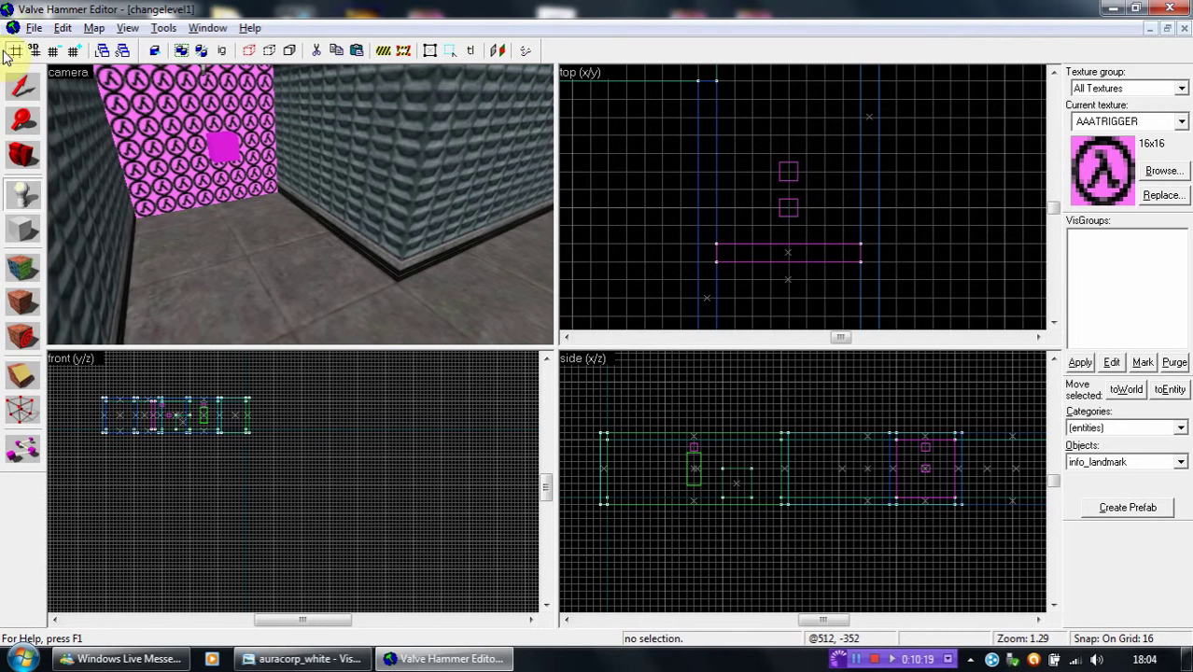
{"action": "key", "text": "z"}
{"action": "key", "text": "z"}
{"action": "key", "text": "z"}
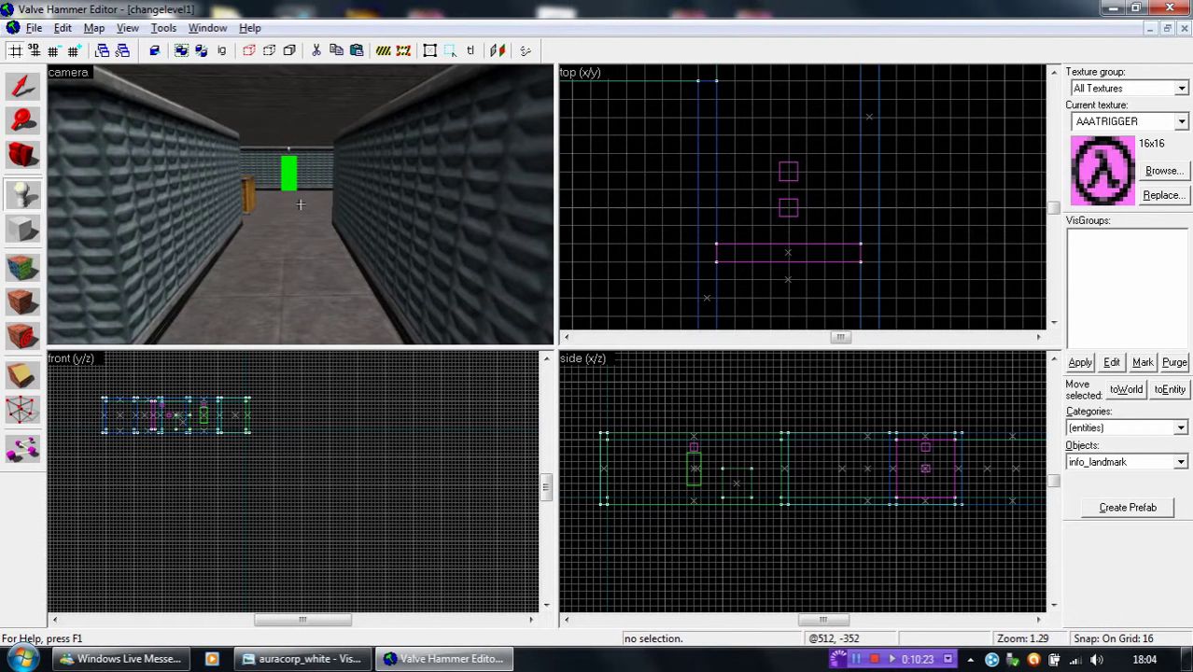
{"action": "left_click_drag", "start_coordinate": [300, 204], "coordinate": [301, 213]}
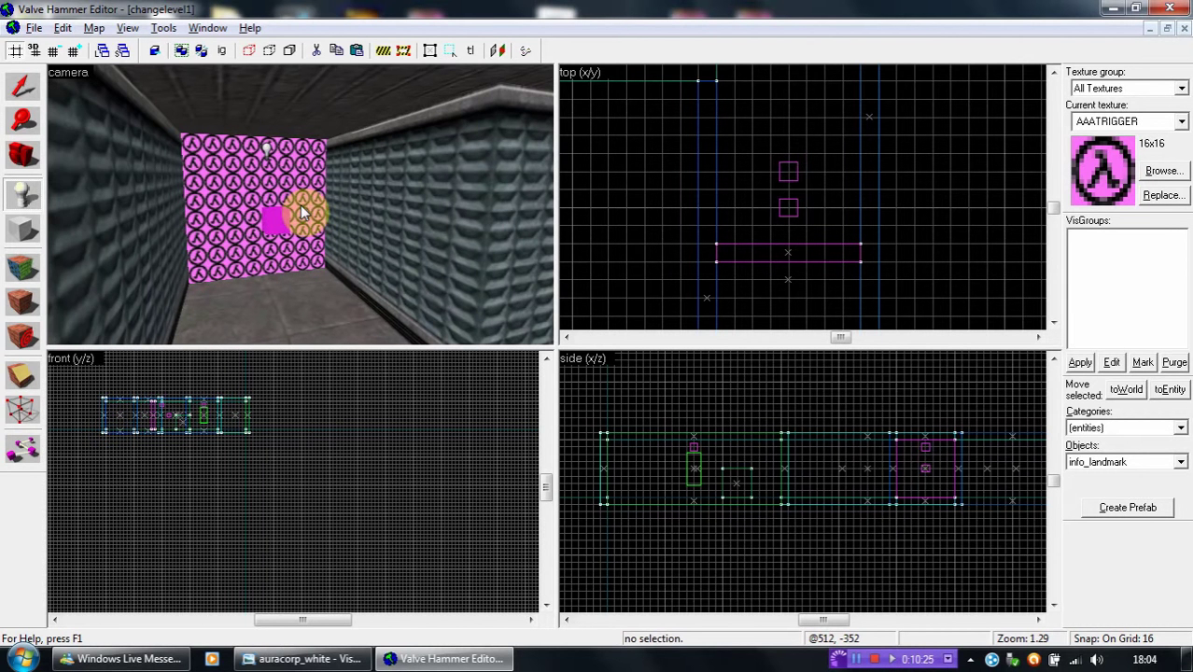
Show both maps side by side and select changelevel1's trigger_changelevel block in its 3D view.
{"action": "left_click", "coordinate": [23, 86]}
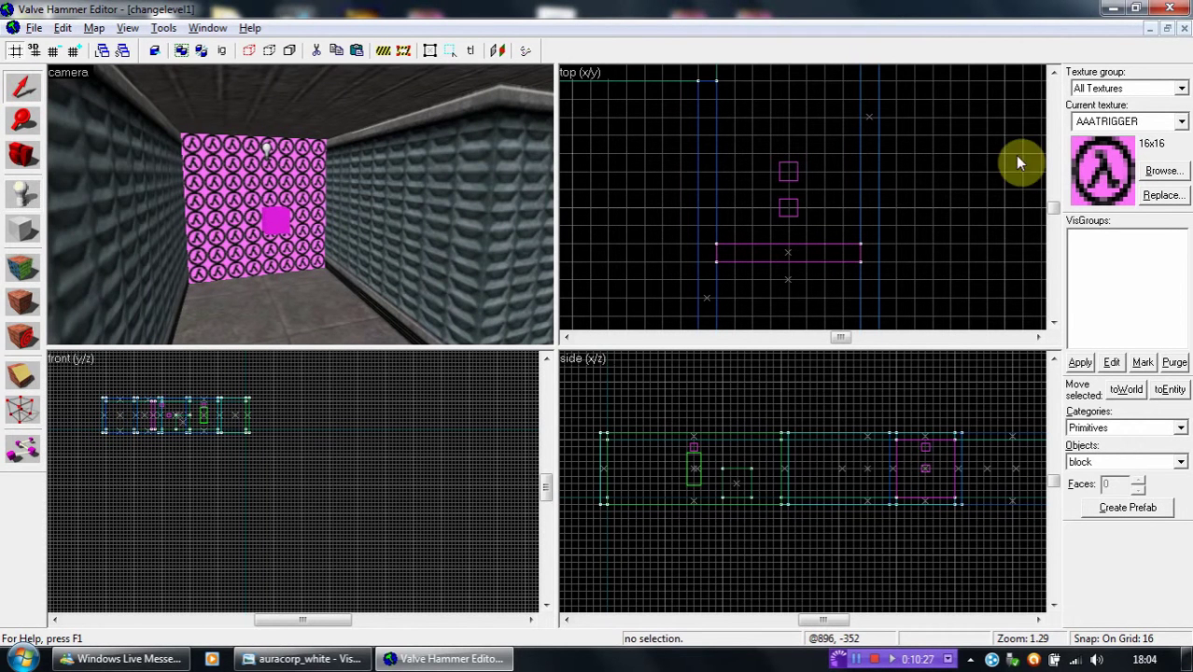
{"action": "left_click", "coordinate": [1167, 29]}
{"action": "left_click_drag", "start_coordinate": [151, 228], "coordinate": [165, 223]}
{"action": "left_click", "coordinate": [573, 288]}
{"action": "left_click", "coordinate": [178, 205]}
{"action": "left_click", "coordinate": [146, 206]}
{"action": "left_click", "coordinate": [591, 221]}
{"action": "left_click", "coordinate": [219, 192]}
{"action": "left_click", "coordinate": [179, 212]}
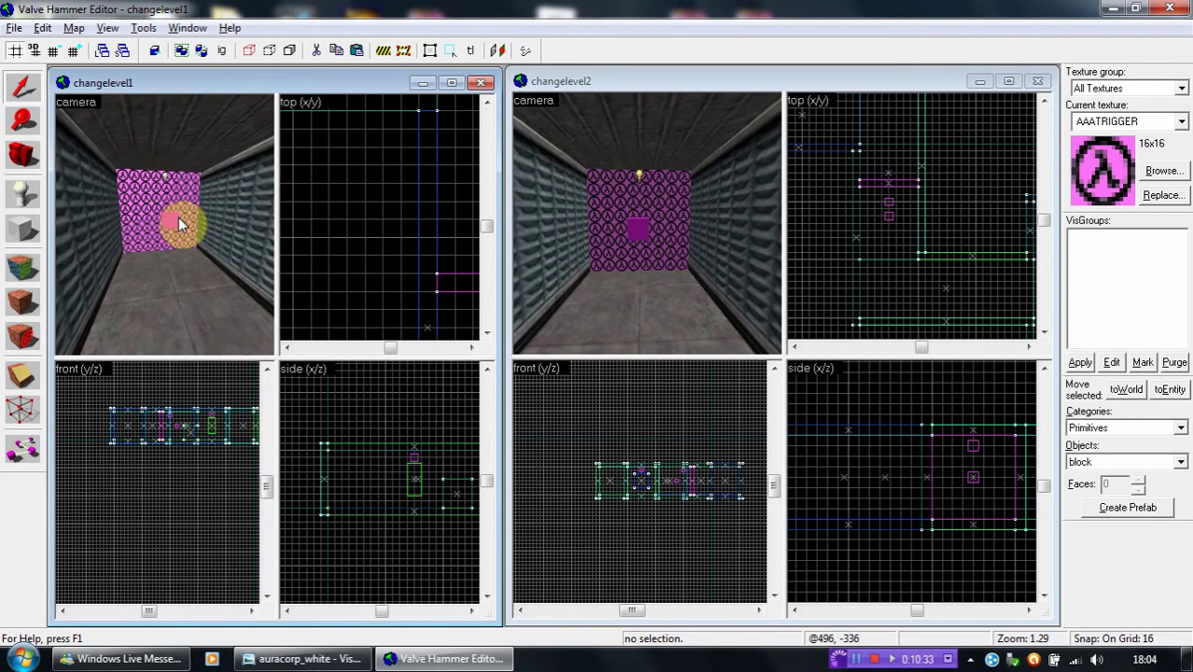
{"action": "left_click", "coordinate": [165, 224]}
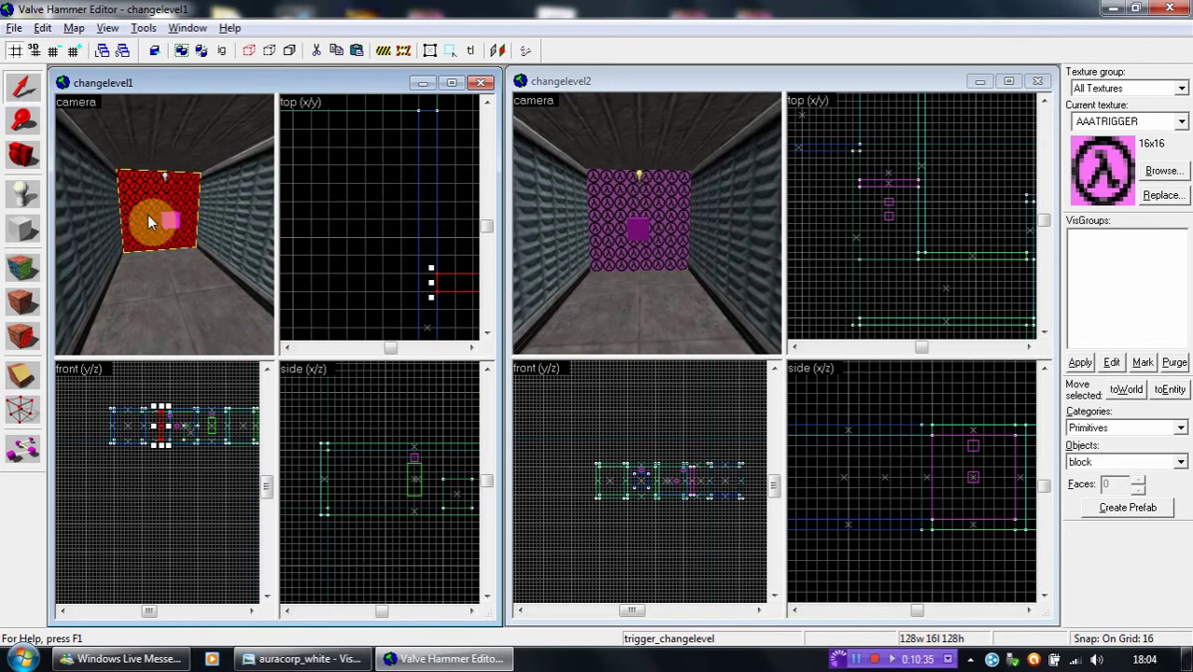
Try the USE Only flag on changelevel2's trigger_changelevel block and clear it again.
{"action": "left_click", "coordinate": [650, 210]}
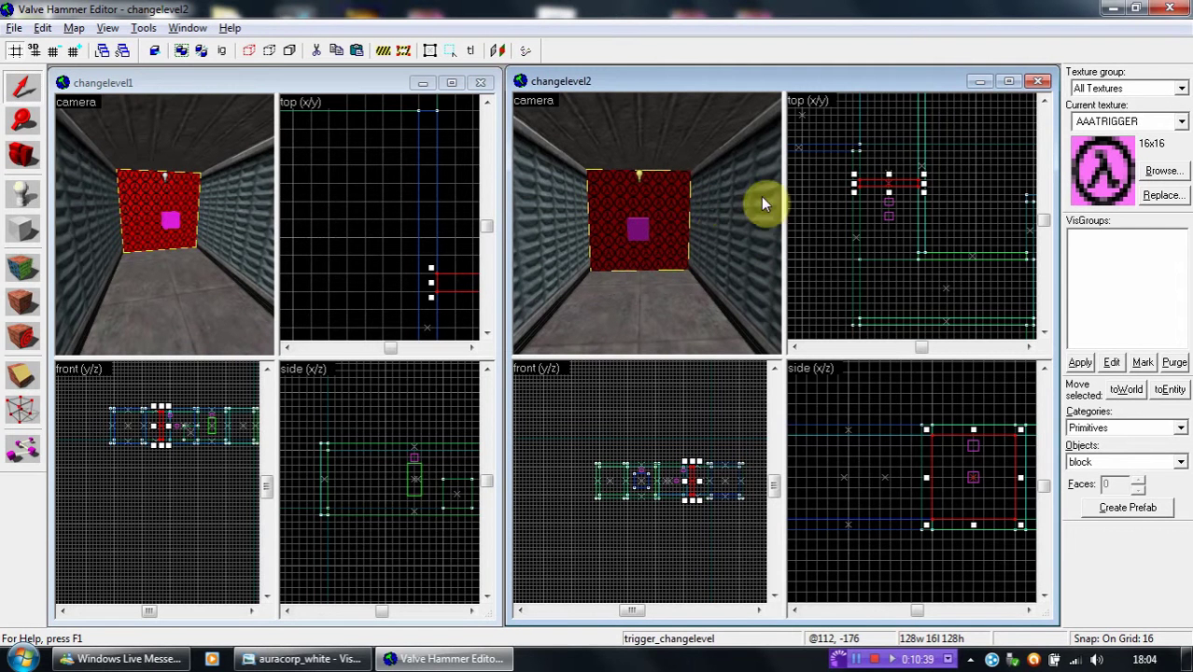
{"action": "key", "text": "alt+Return"}
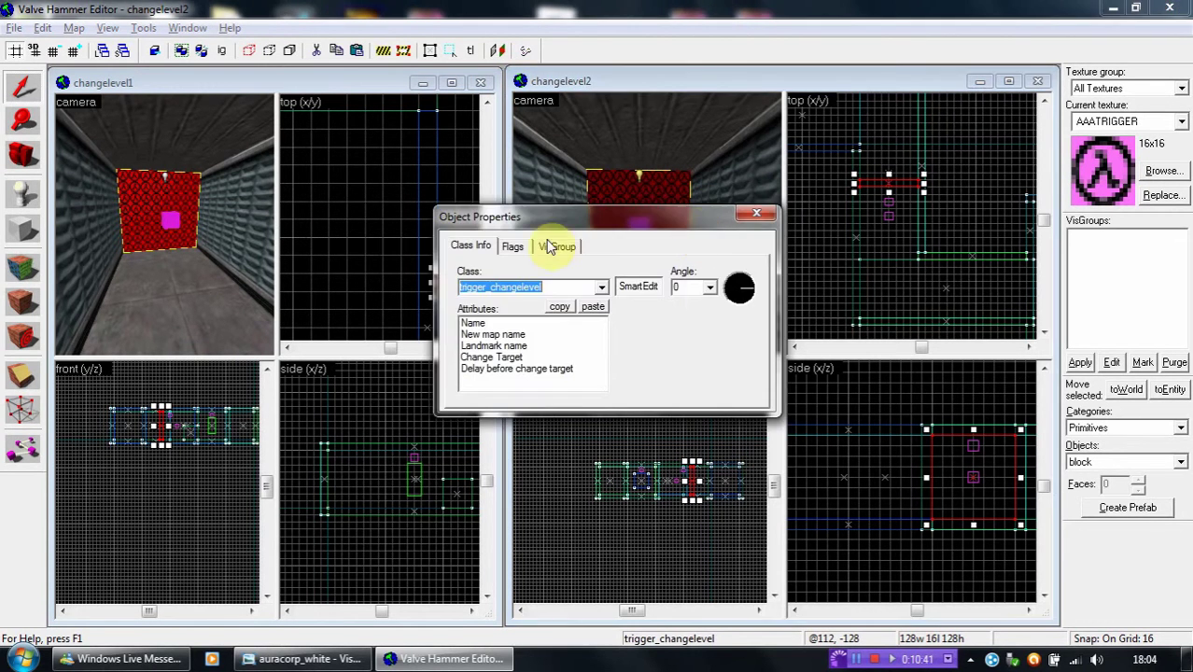
{"action": "left_click", "coordinate": [513, 247]}
{"action": "left_click", "coordinate": [463, 288]}
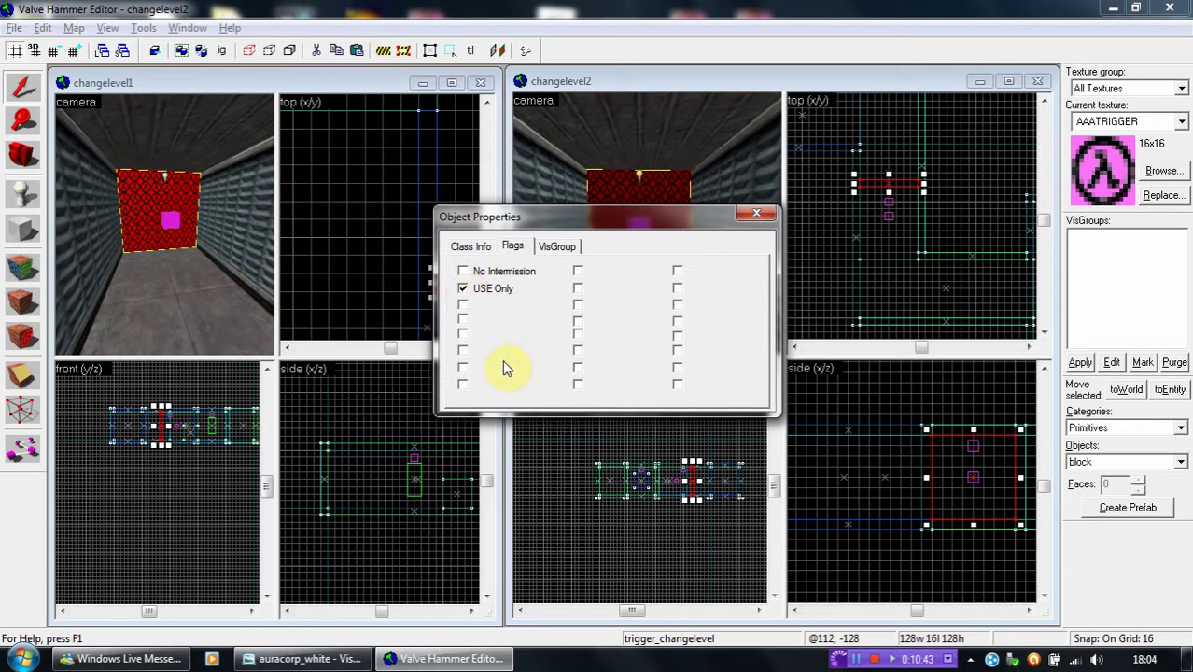
{"action": "left_click", "coordinate": [462, 289]}
{"action": "left_click", "coordinate": [763, 214]}
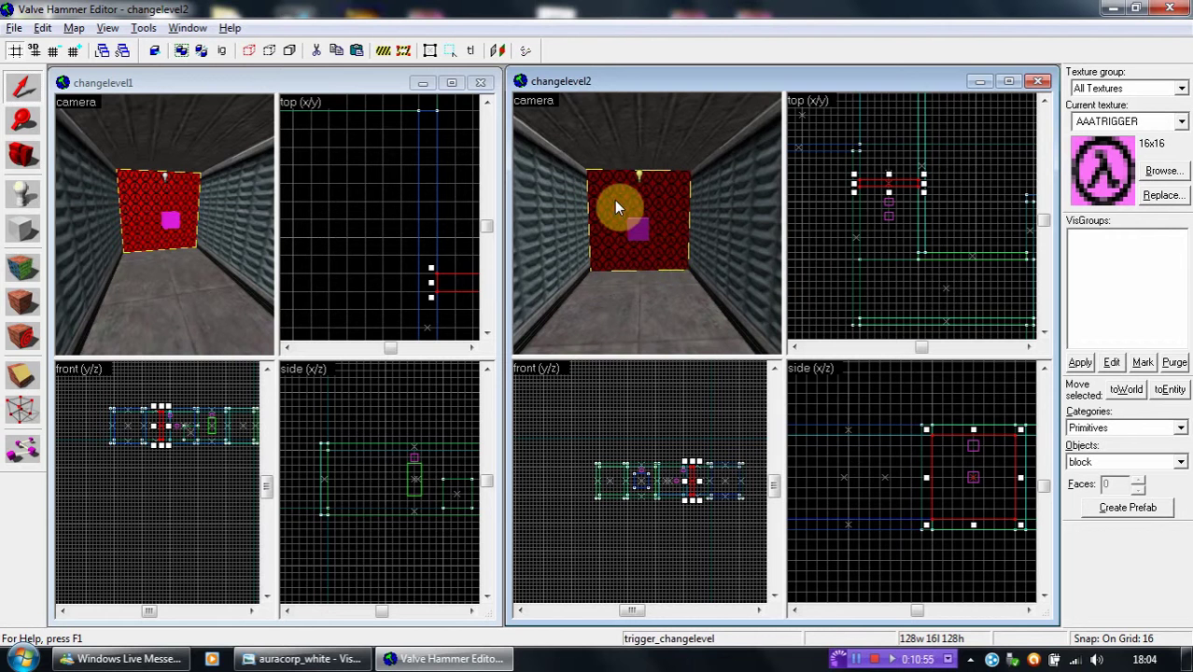
Review the flags of changelevel2's trigger_changelevel block again and deselect the block.
{"action": "double_click", "coordinate": [680, 218]}
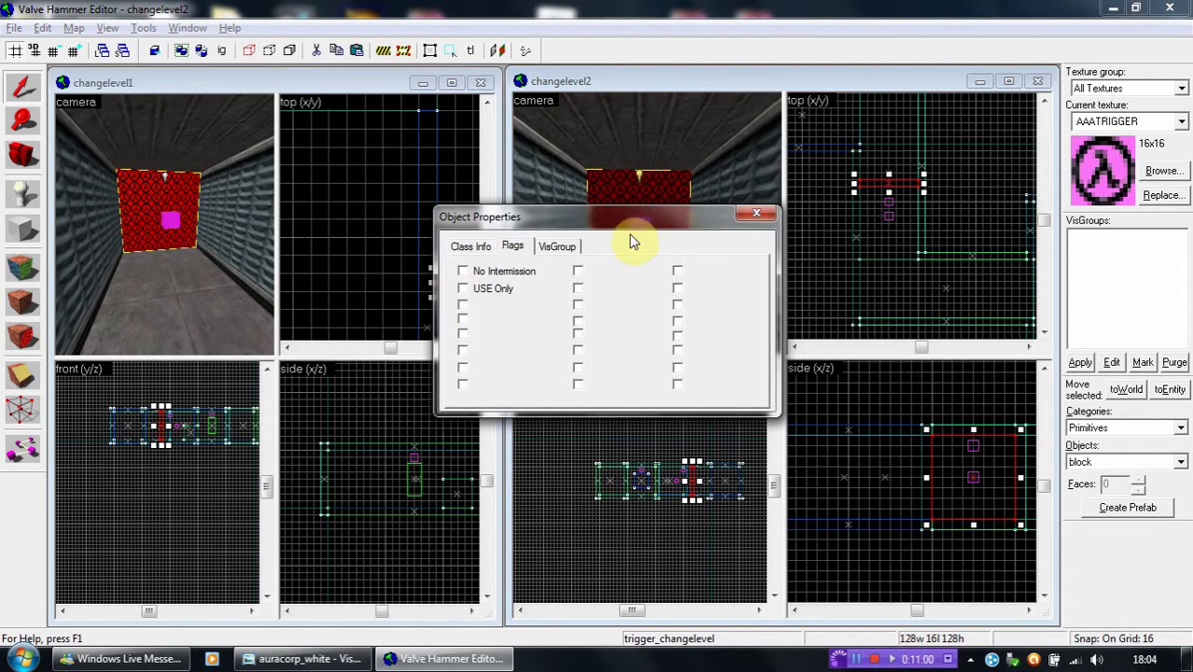
{"action": "left_click", "coordinate": [756, 215]}
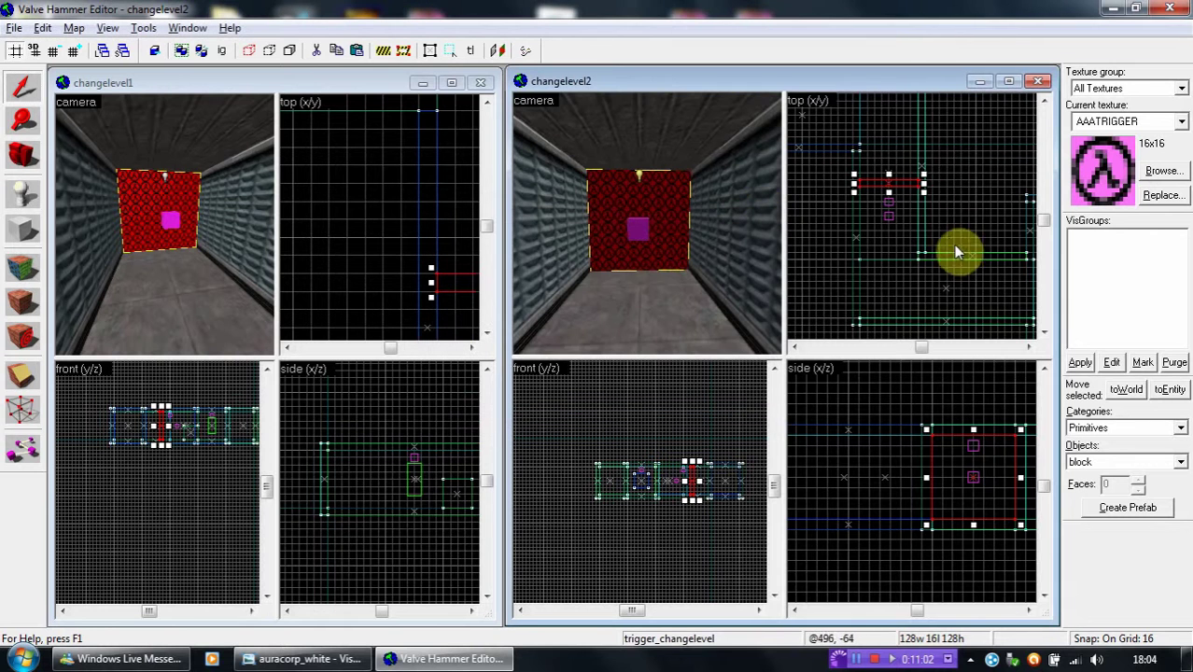
{"action": "left_click", "coordinate": [951, 199]}
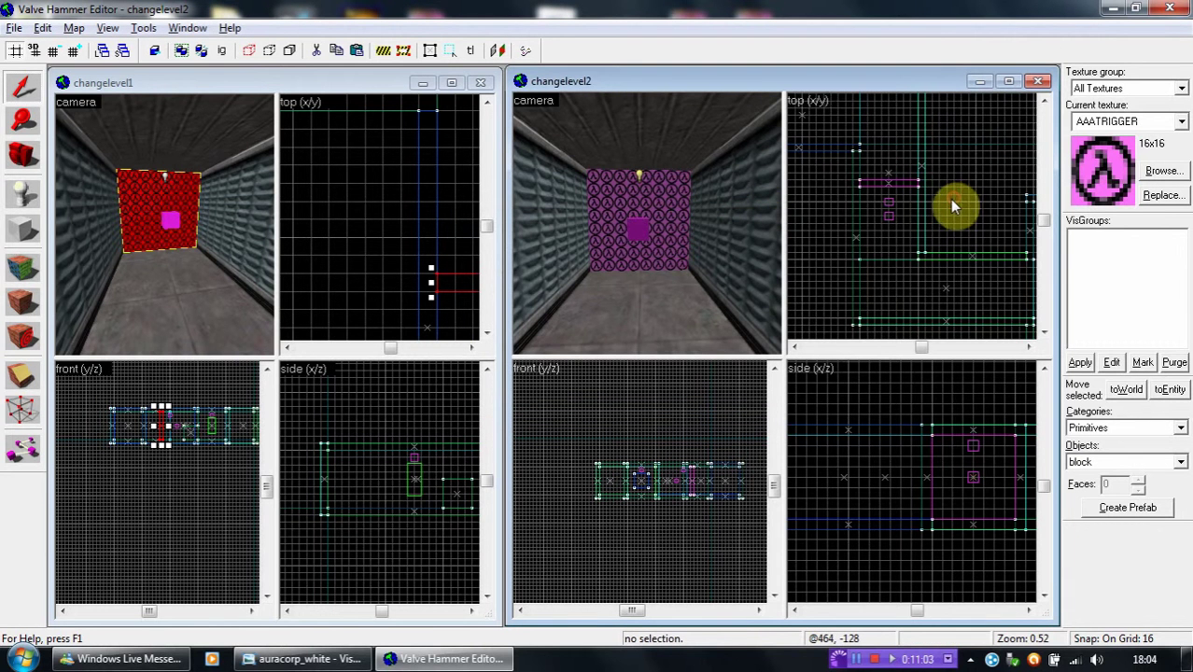
{"action": "double_click", "coordinate": [681, 217]}
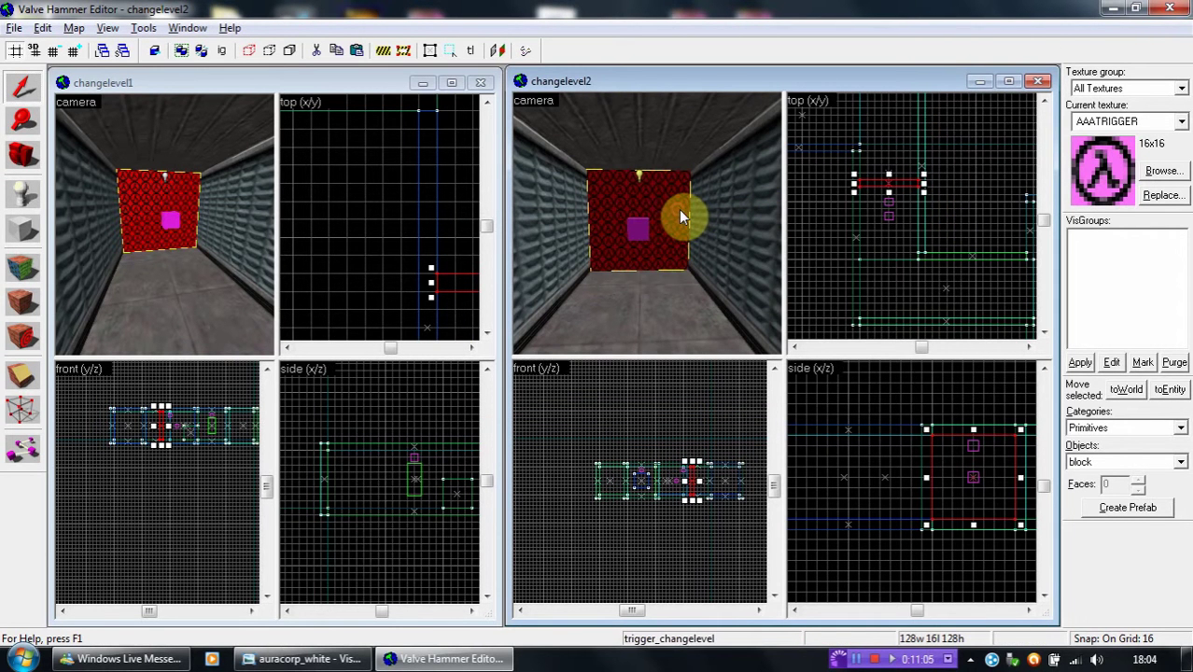
{"action": "left_click", "coordinate": [512, 246]}
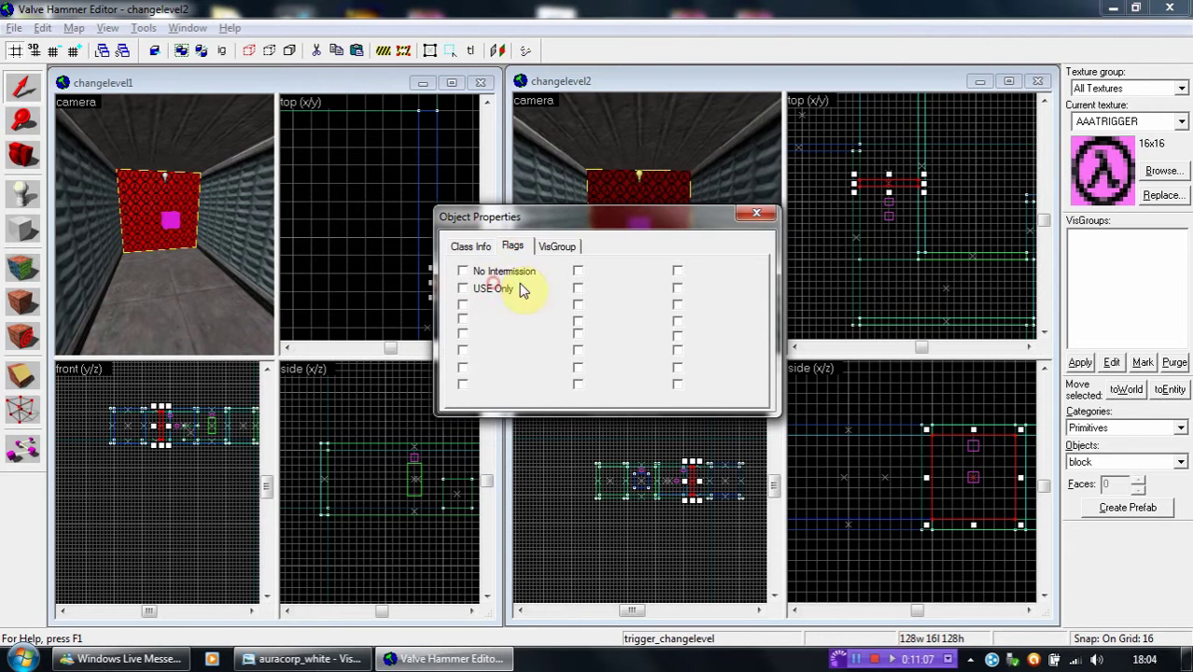
{"action": "left_click", "coordinate": [757, 214]}
{"action": "left_click", "coordinate": [931, 246]}
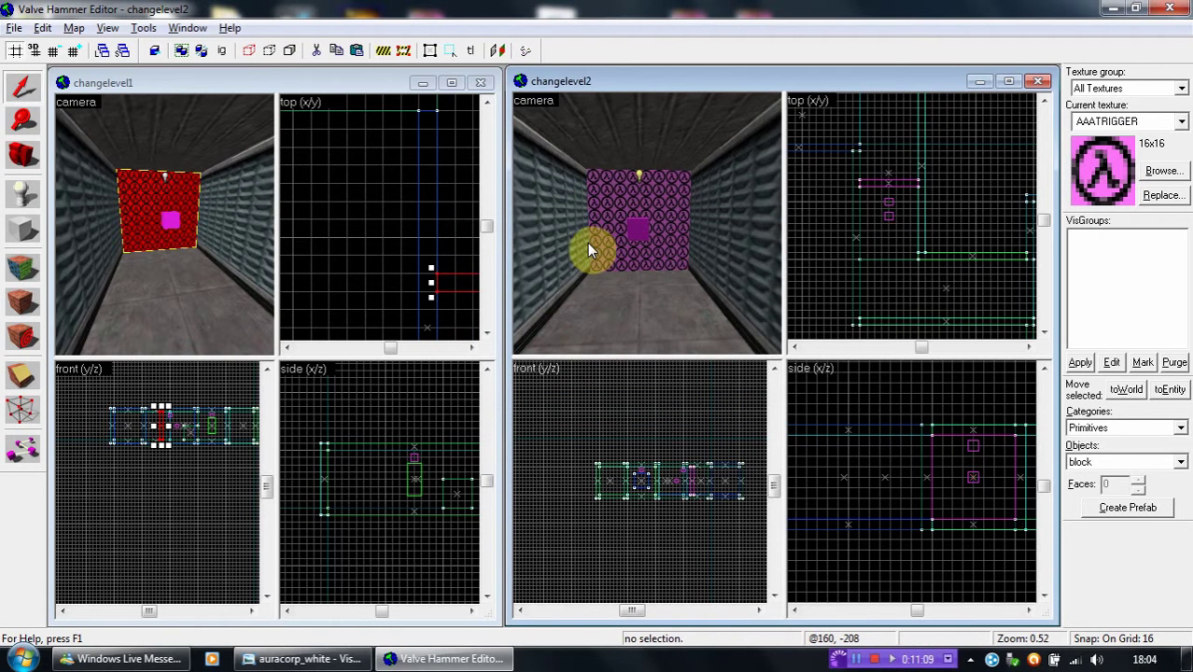
Examine the placement of changelevel1's trigger block and landmark in the top view, and compare it with changelevel2.
{"action": "scroll", "coordinate": [397, 217], "scroll_direction": "up", "scroll_amount": 3}
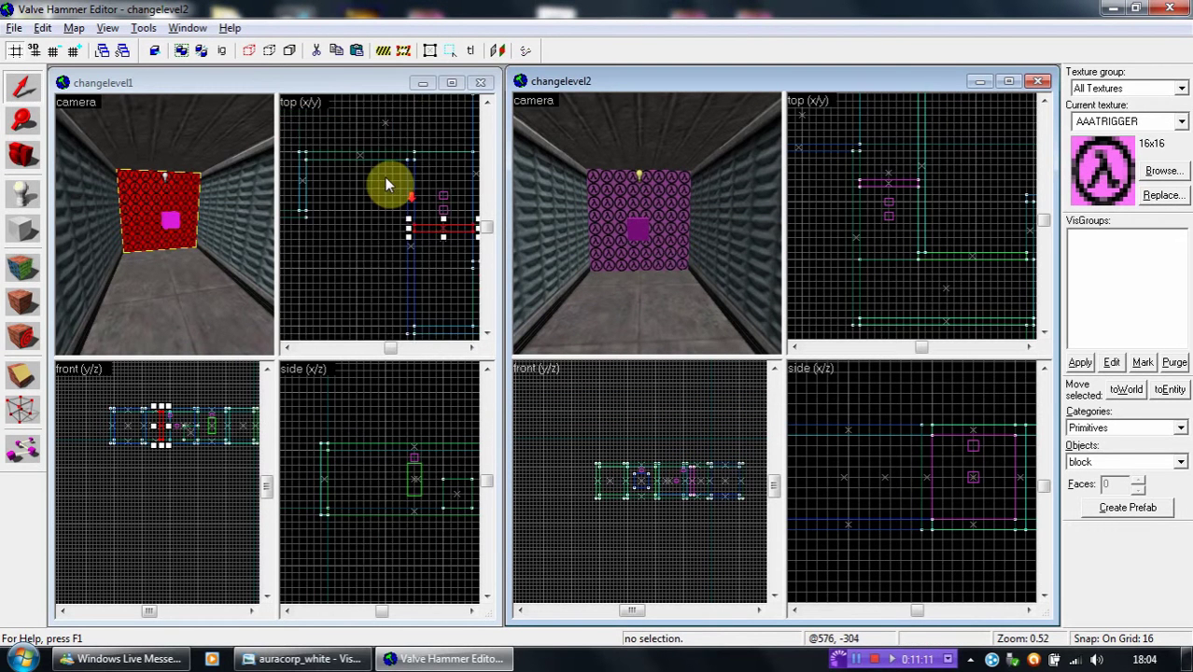
{"action": "left_click", "coordinate": [399, 248]}
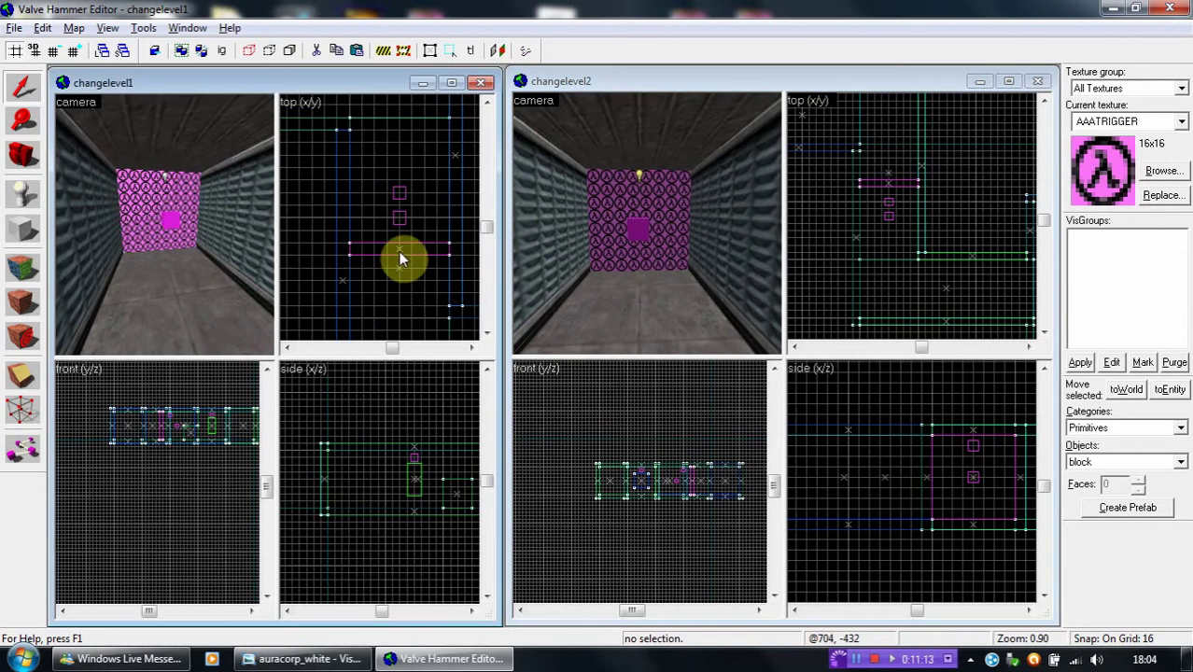
{"action": "left_click", "coordinate": [399, 253]}
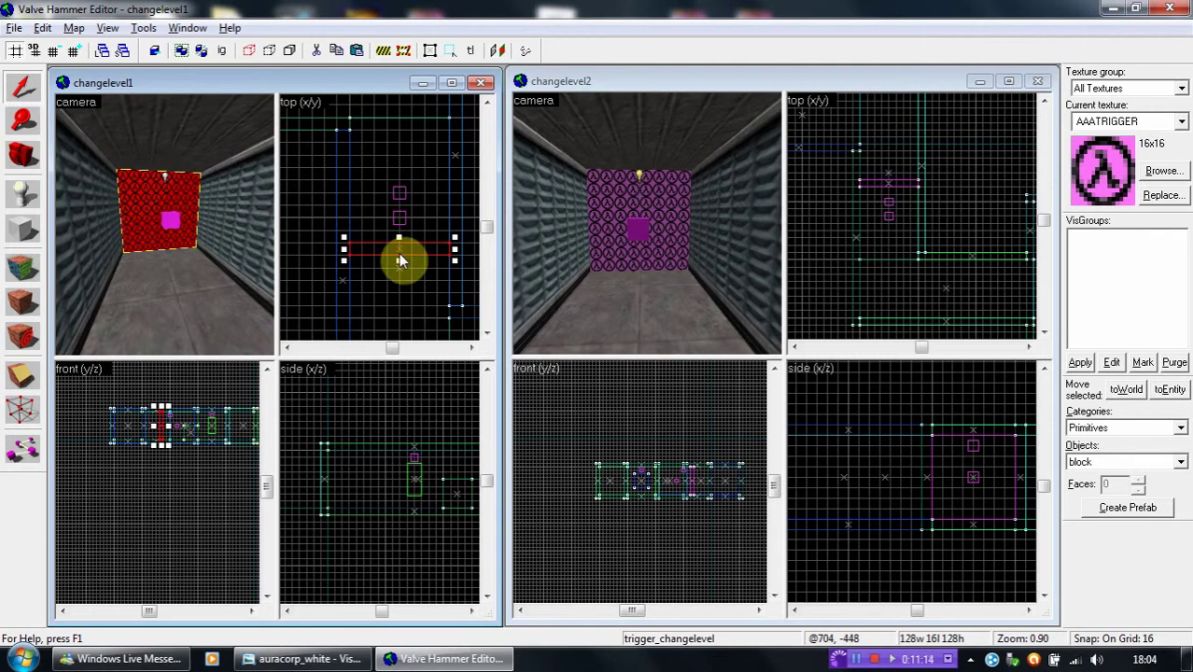
{"action": "left_click", "coordinate": [399, 194]}
{"action": "left_click", "coordinate": [423, 195]}
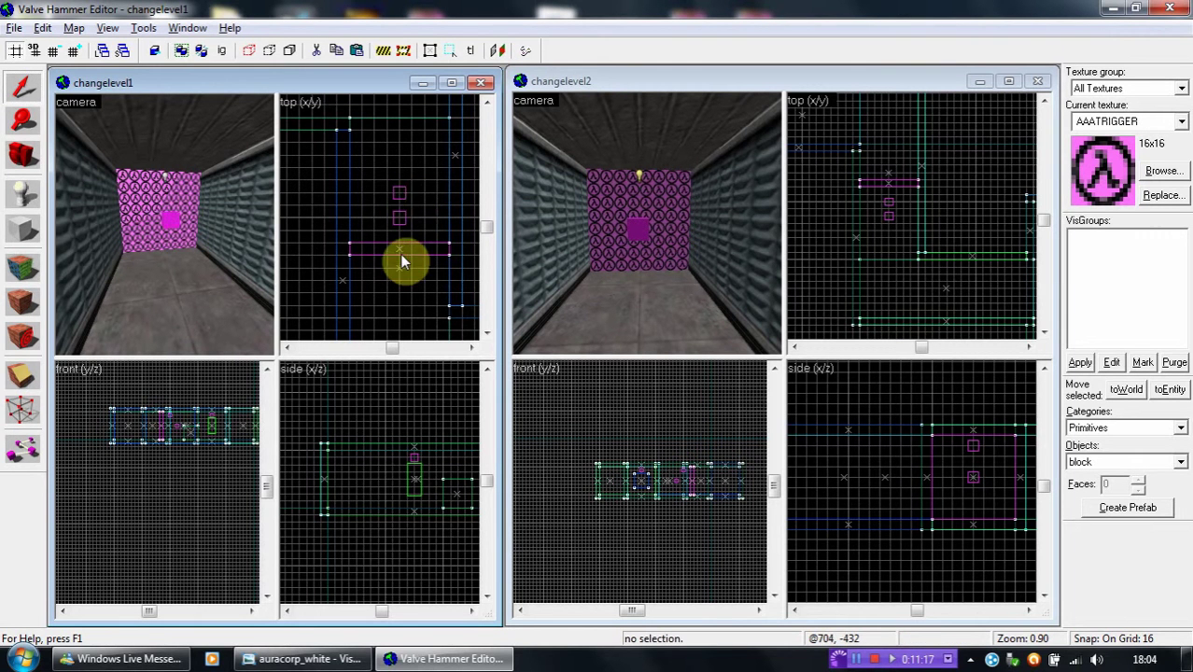
{"action": "left_click", "coordinate": [398, 192]}
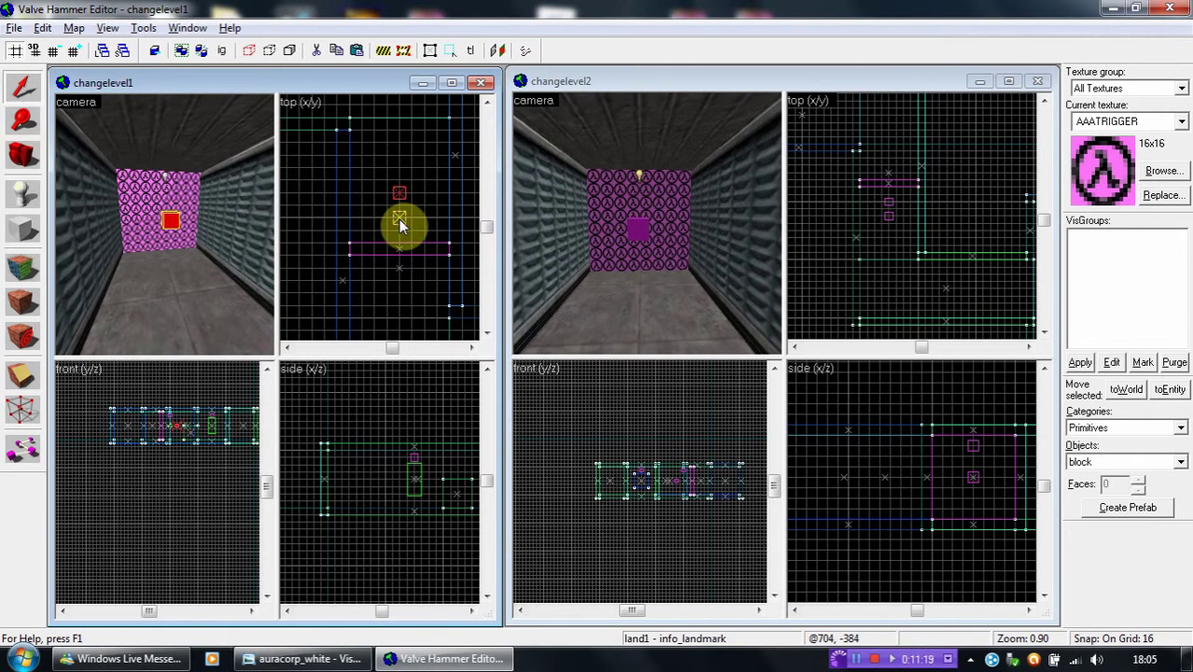
{"action": "left_click", "coordinate": [399, 195]}
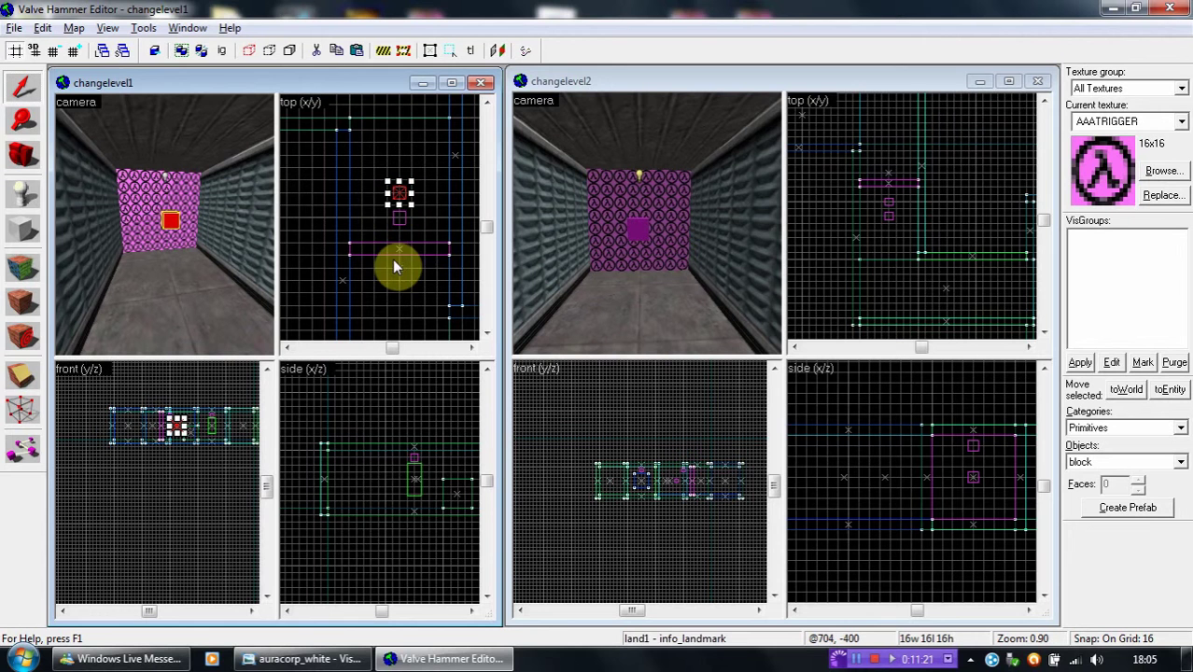
{"action": "left_click", "coordinate": [858, 269]}
{"action": "left_click", "coordinate": [879, 244]}
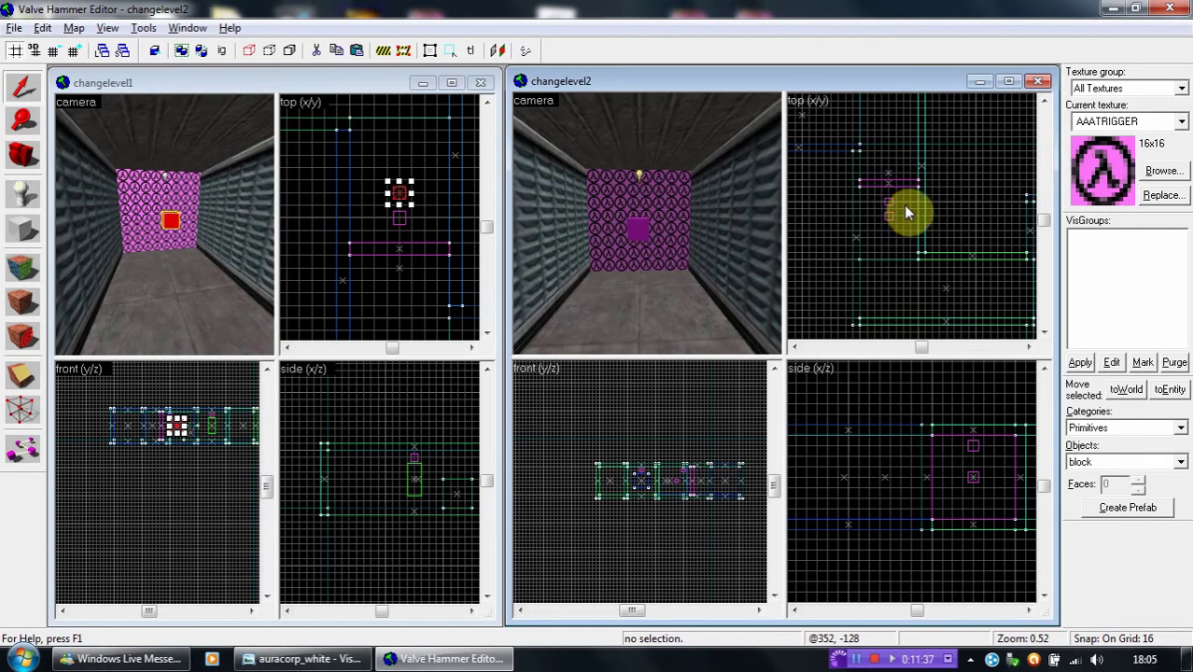
Compare the trigger block and landmark placement in the top views of changelevel1 and changelevel2.
{"action": "left_click", "coordinate": [432, 218]}
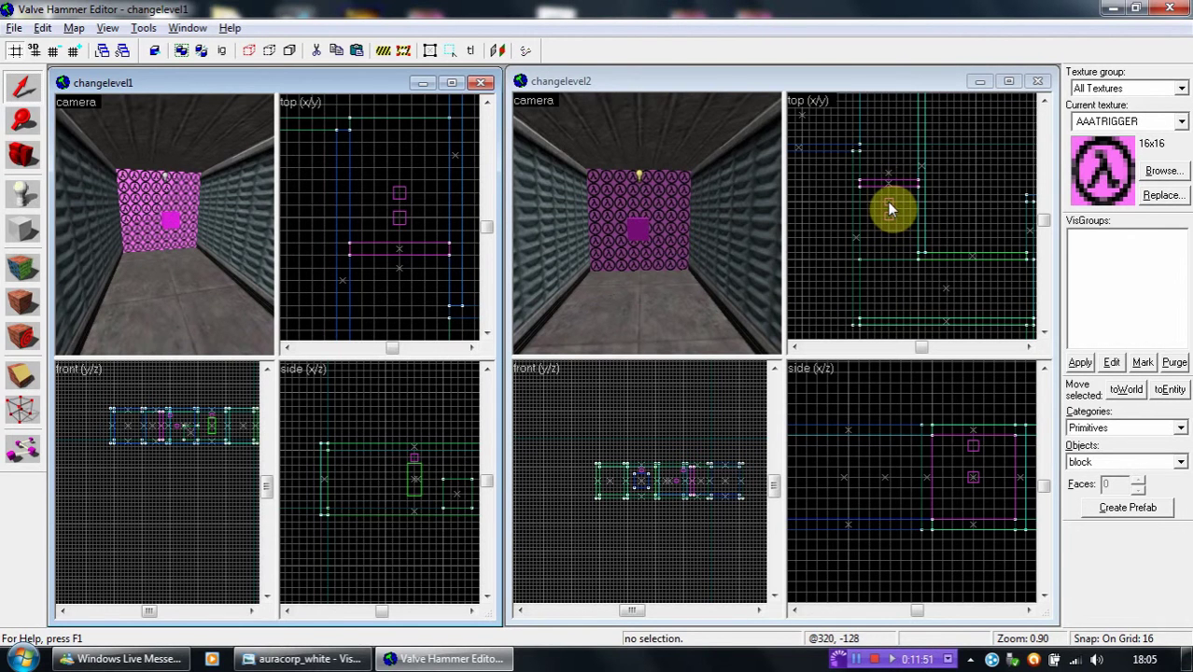
{"action": "scroll", "coordinate": [825, 117], "scroll_direction": "down", "scroll_amount": 3}
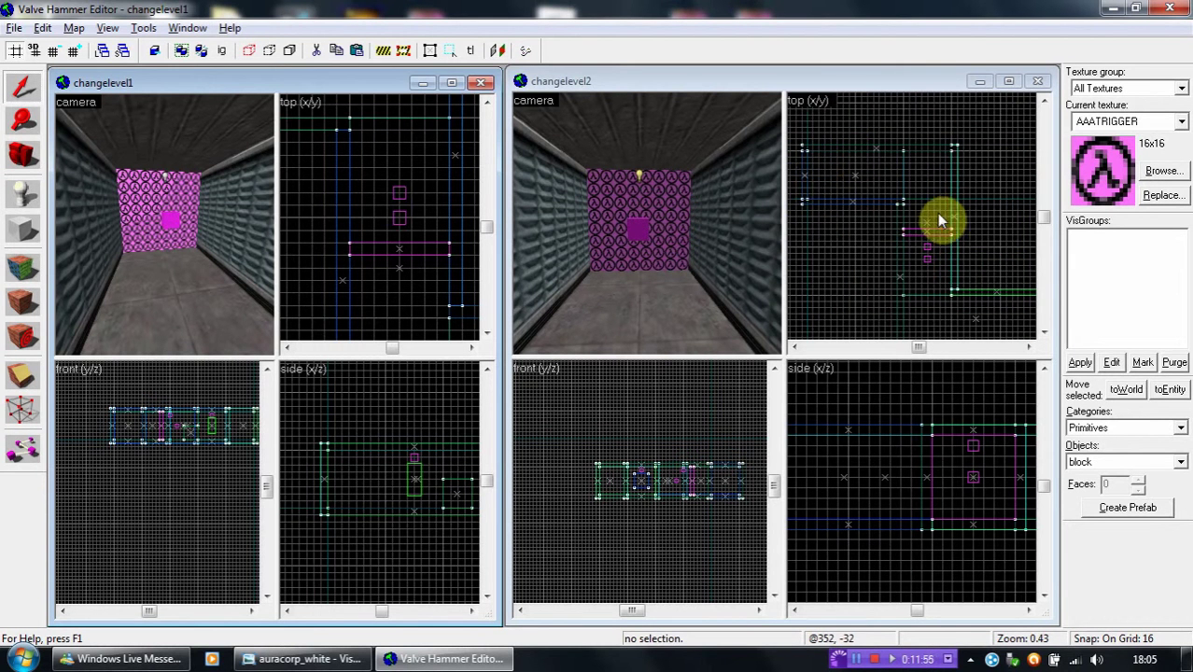
{"action": "scroll", "coordinate": [944, 234], "scroll_direction": "down", "scroll_amount": 2}
{"action": "scroll", "coordinate": [956, 253], "scroll_direction": "up", "scroll_amount": 2}
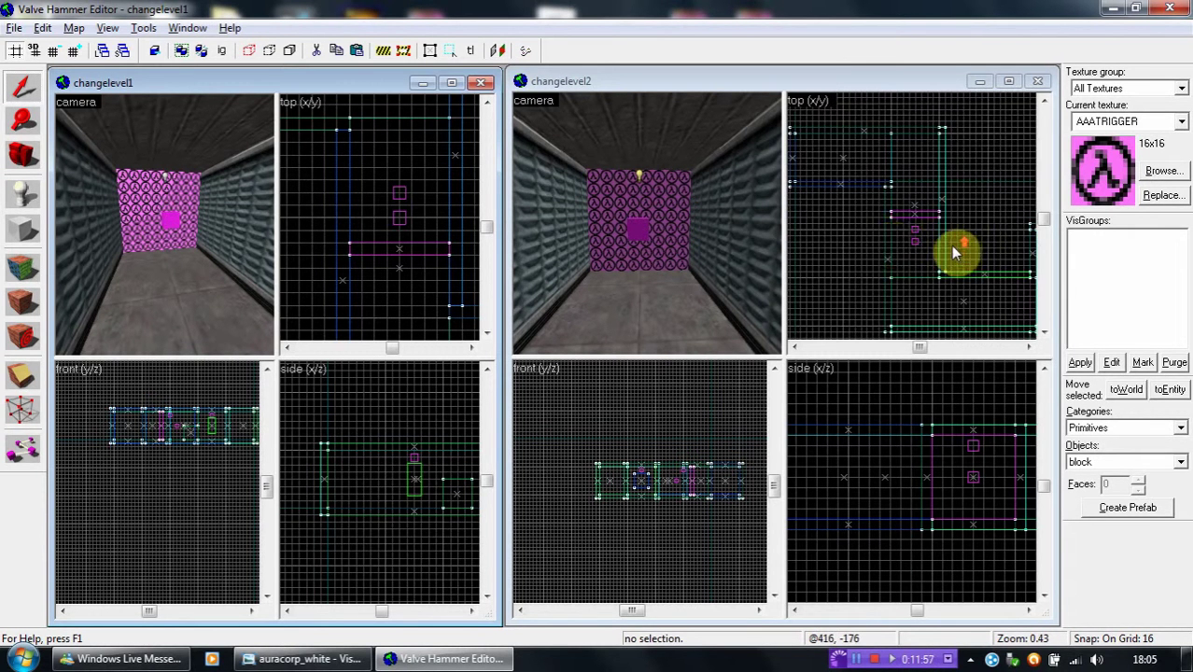
{"action": "left_click", "coordinate": [851, 236]}
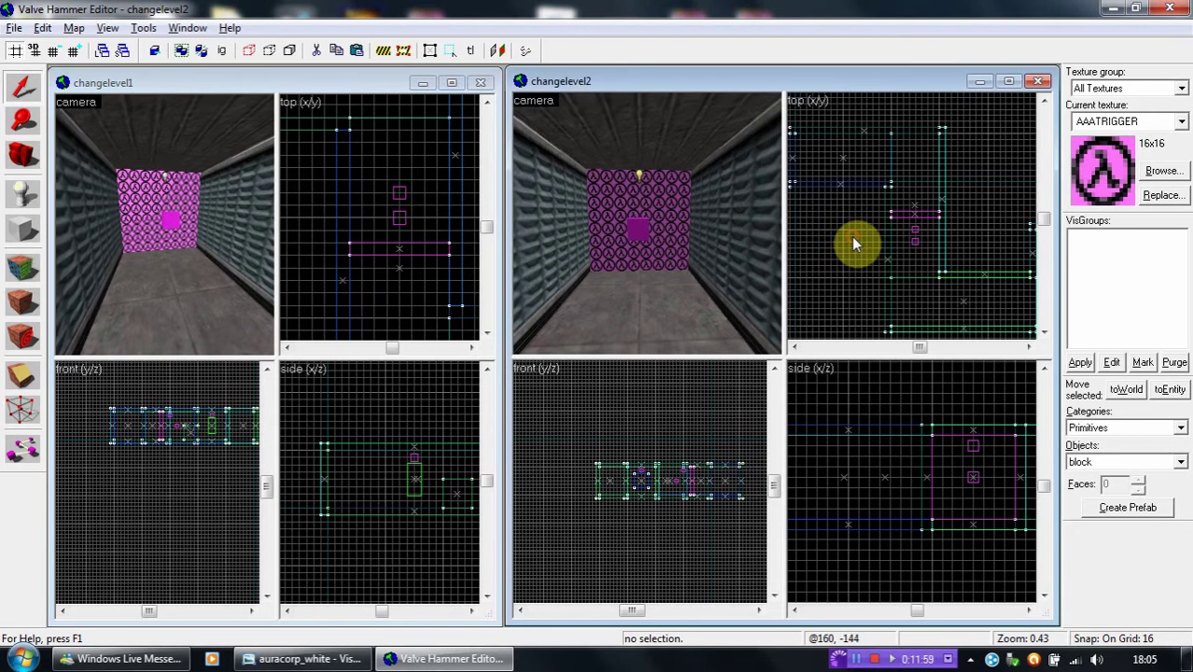
{"action": "left_click", "coordinate": [340, 89]}
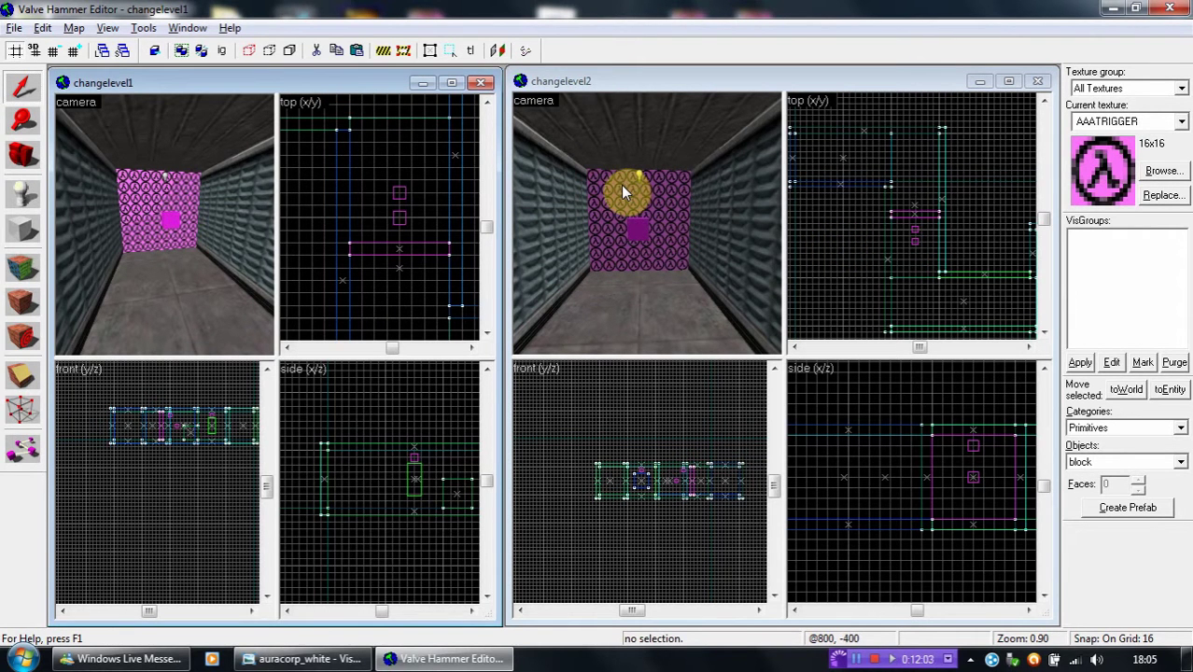
{"action": "left_click", "coordinate": [840, 228]}
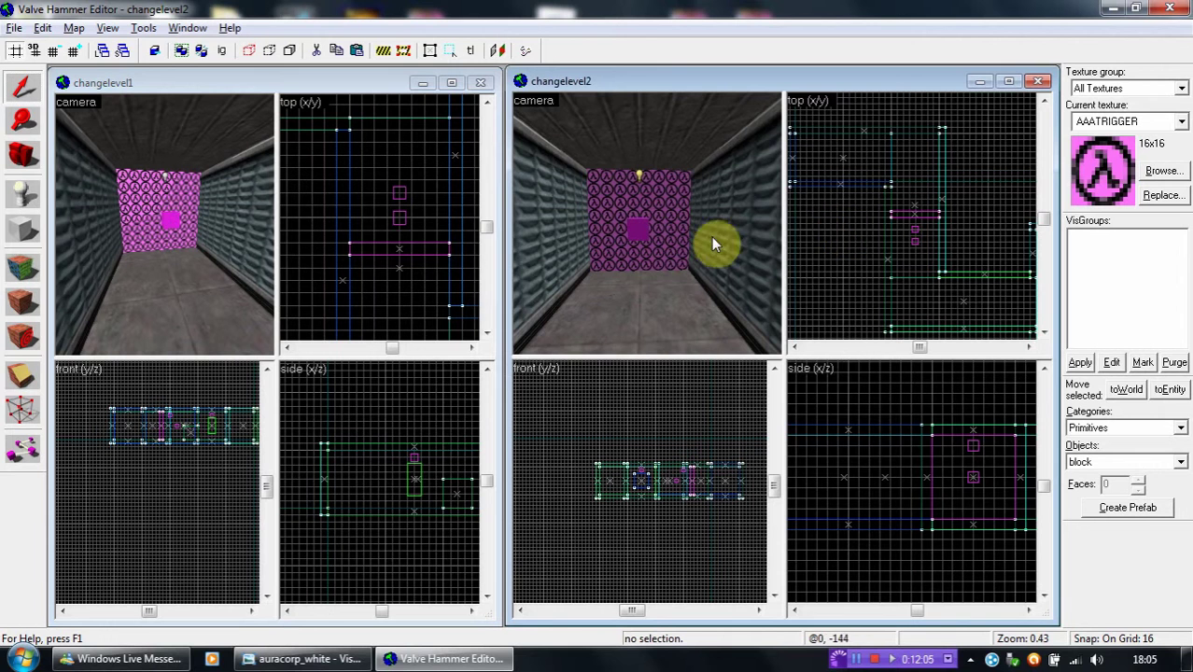
Review the flags and name attribute of changelevel2's trigger_changelevel block, and deselect it.
{"action": "left_click", "coordinate": [685, 190]}
{"action": "key", "text": "alt+Return"}
{"action": "left_click", "coordinate": [512, 247]}
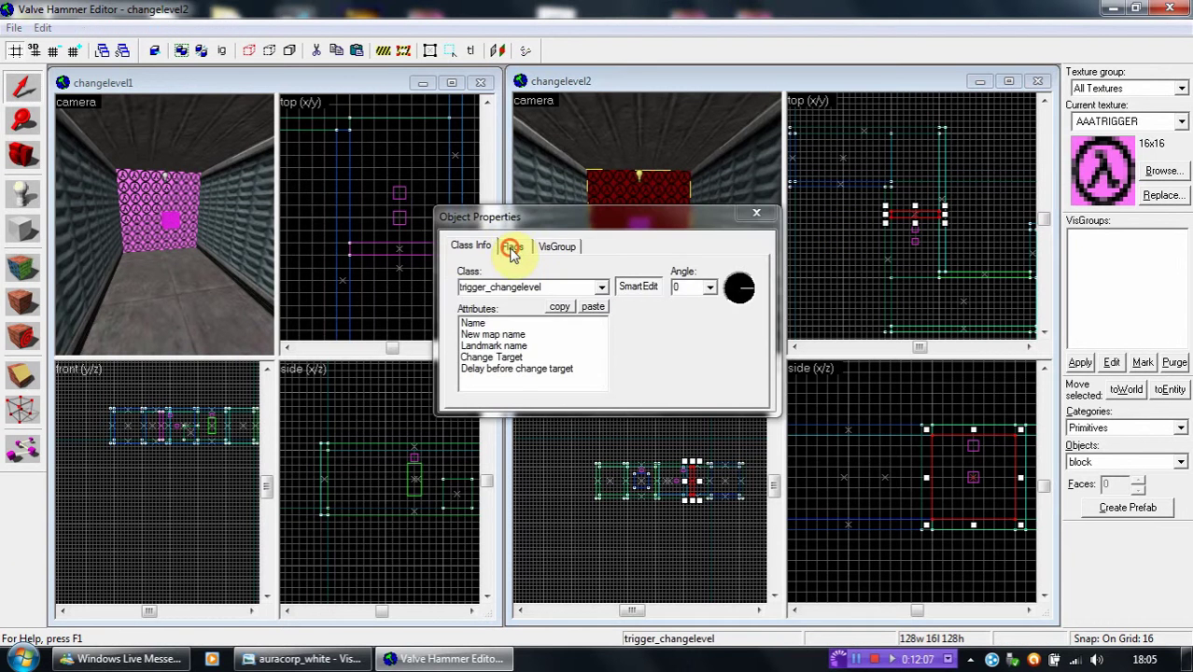
{"action": "left_click", "coordinate": [472, 249]}
{"action": "left_click", "coordinate": [487, 322]}
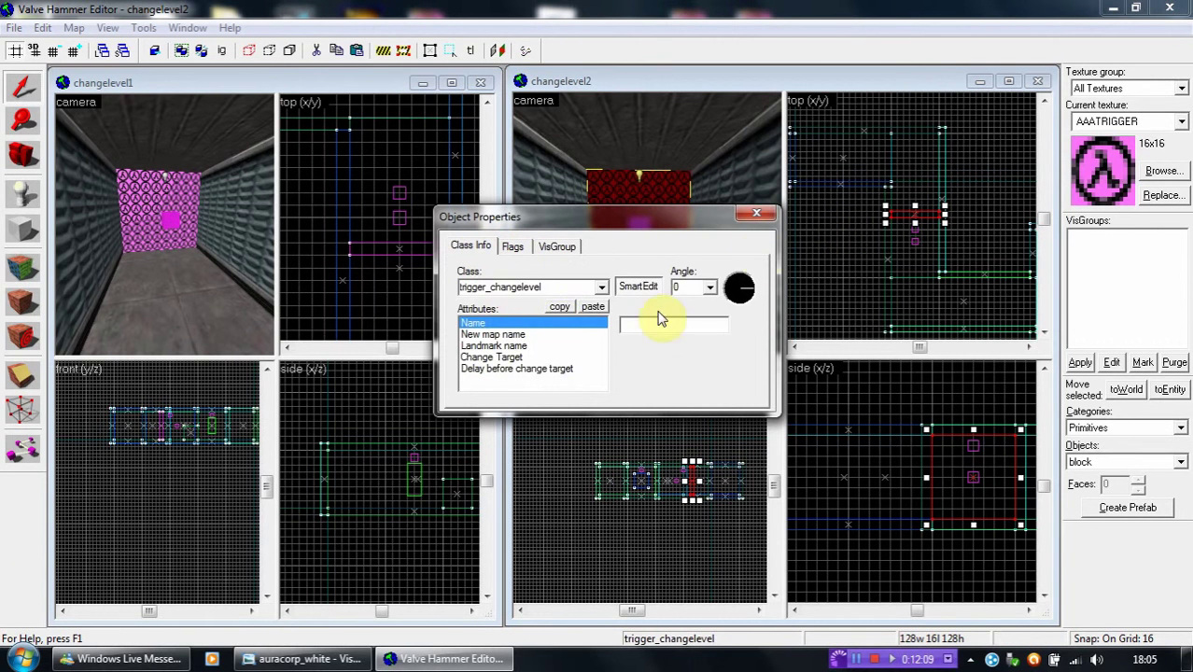
{"action": "left_click", "coordinate": [756, 213]}
{"action": "left_click", "coordinate": [804, 224]}
Compile changelevel1 and changelevel2 with CSG, BSP, VIS and RAD on Normal, without running the game.
{"action": "left_click", "coordinate": [352, 86]}
{"action": "left_click", "coordinate": [524, 50]}
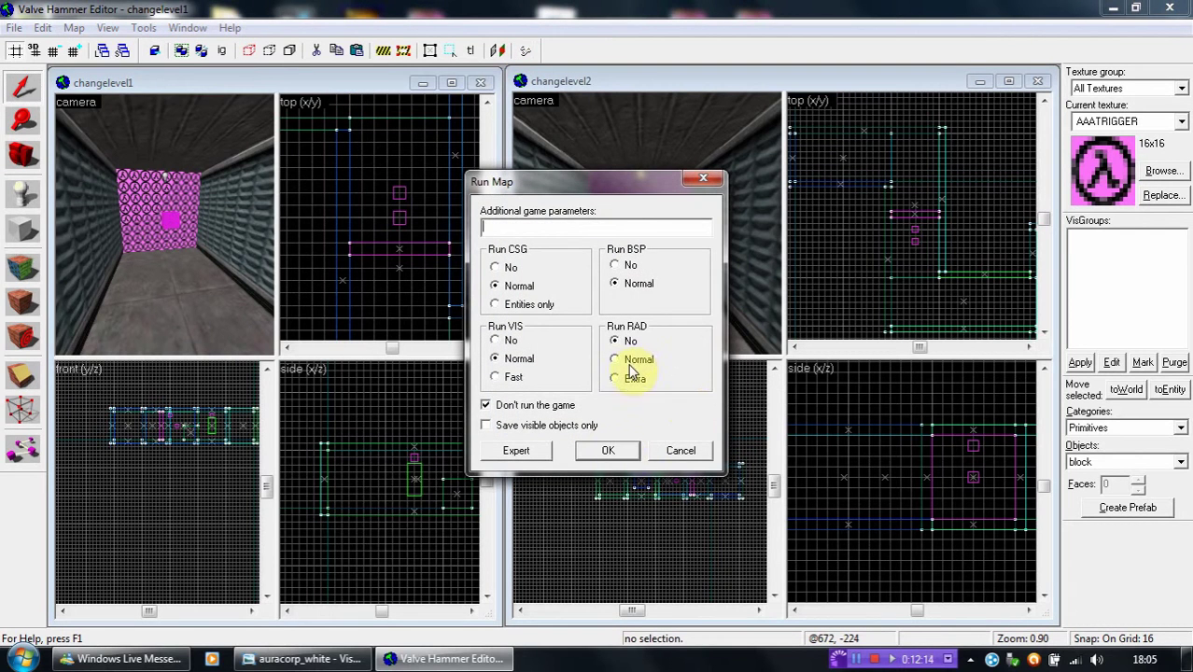
{"action": "left_click", "coordinate": [631, 364]}
{"action": "left_click", "coordinate": [609, 449]}
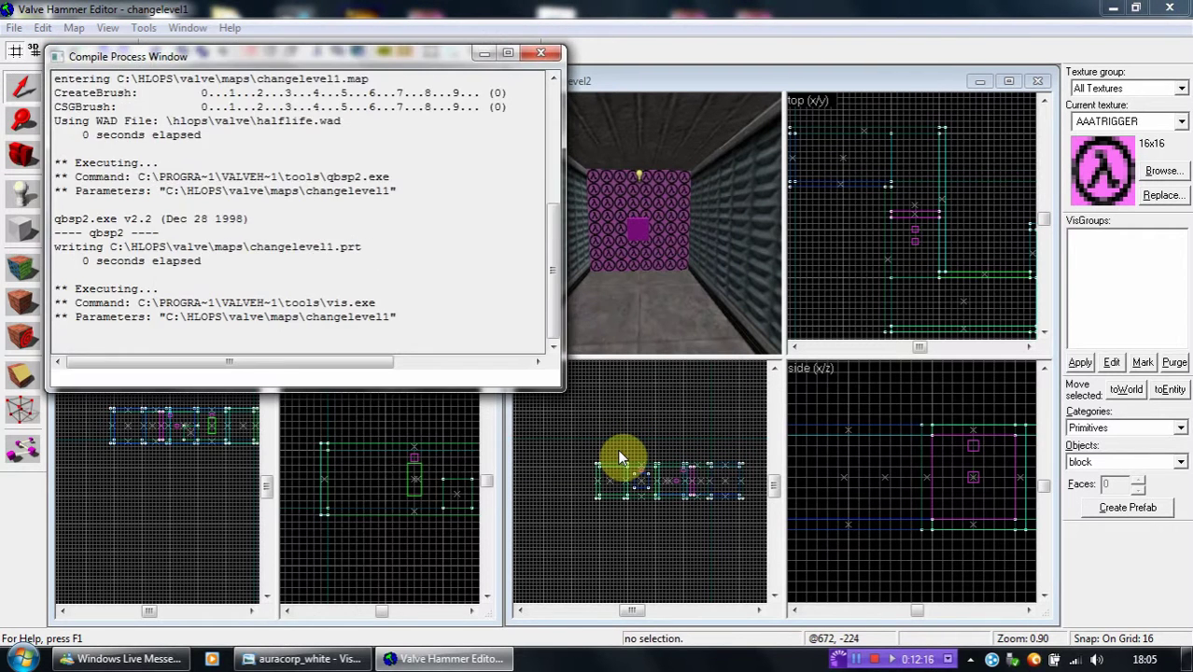
{"action": "left_click", "coordinate": [544, 52]}
{"action": "left_click", "coordinate": [524, 50]}
{"action": "left_click", "coordinate": [622, 448]}
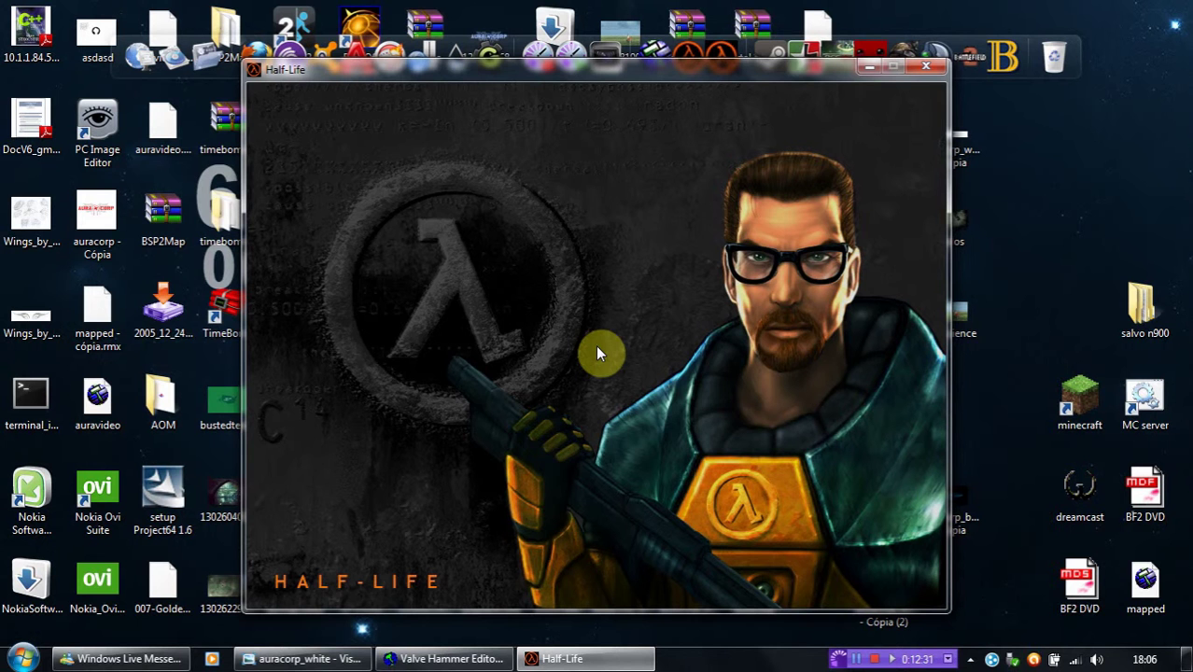
Load the changelevel1 map in Half-Life with the console command "map changelevel1".
{"action": "key", "text": "backslash"}
{"action": "key", "text": "backslash"}
{"action": "type", "text": "m"}
{"action": "key", "text": "BackSpace"}
{"action": "key", "text": "BackSpace"}
{"action": "type", "text": "map changelev"}
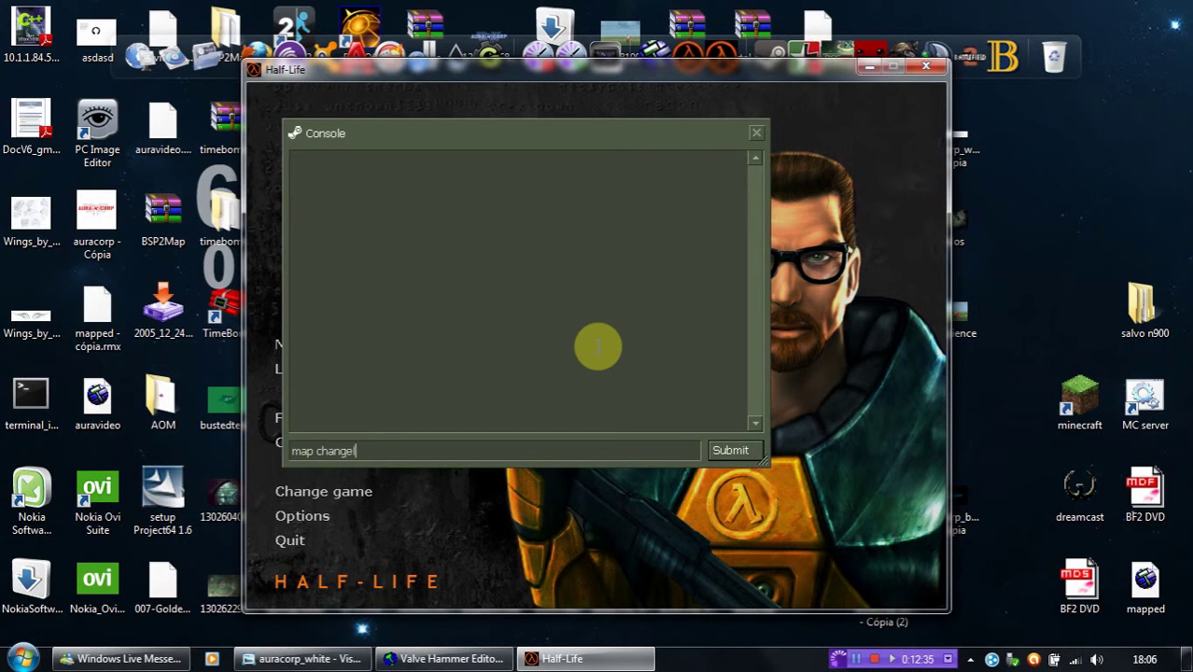
{"action": "type", "text": "e"}
{"action": "key", "text": "BackSpace"}
{"action": "key", "text": "BackSpace"}
{"action": "type", "text": "evel1"}
{"action": "key", "text": "Return"}
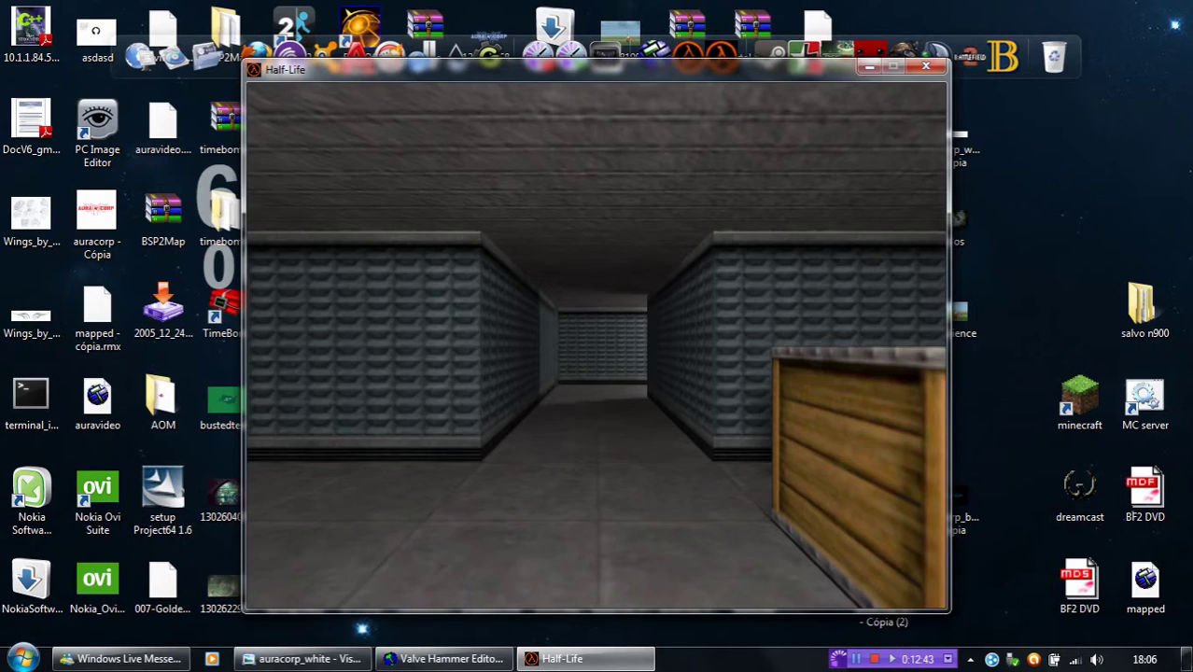
Walk past the crate and along the corridor of changelevel1 to test the level change.
{"action": "key", "text": "a"}
{"action": "key", "text": "s"}
{"action": "key", "text": "w"}
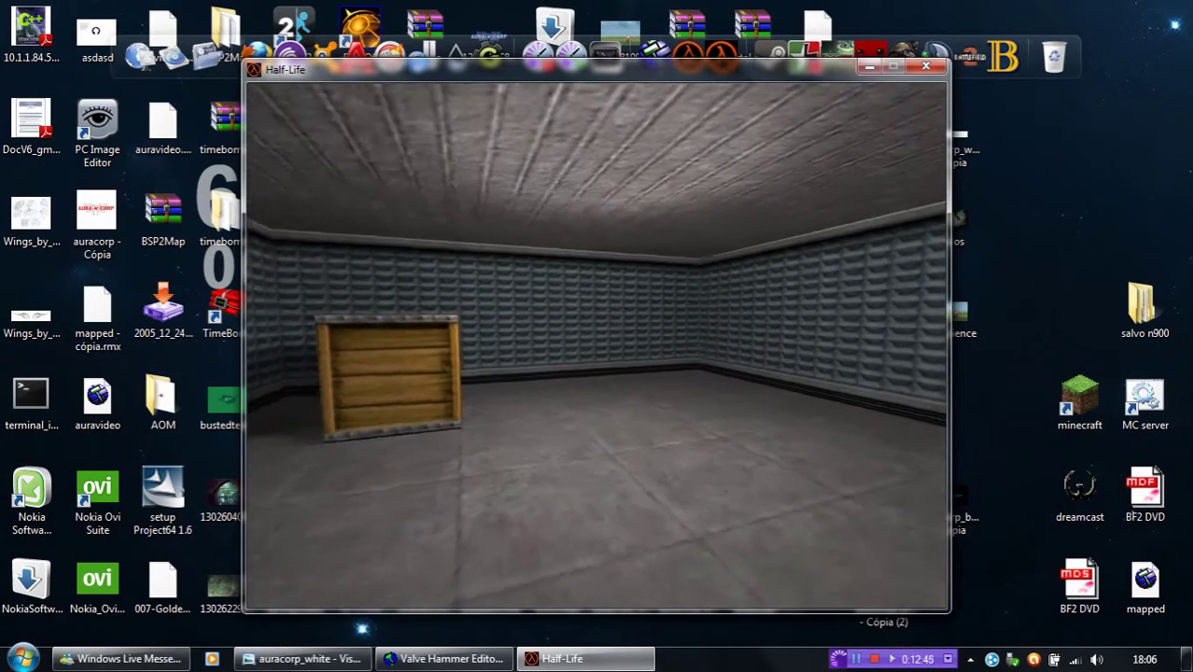
{"action": "key", "text": "d"}
{"action": "key", "text": "w"}
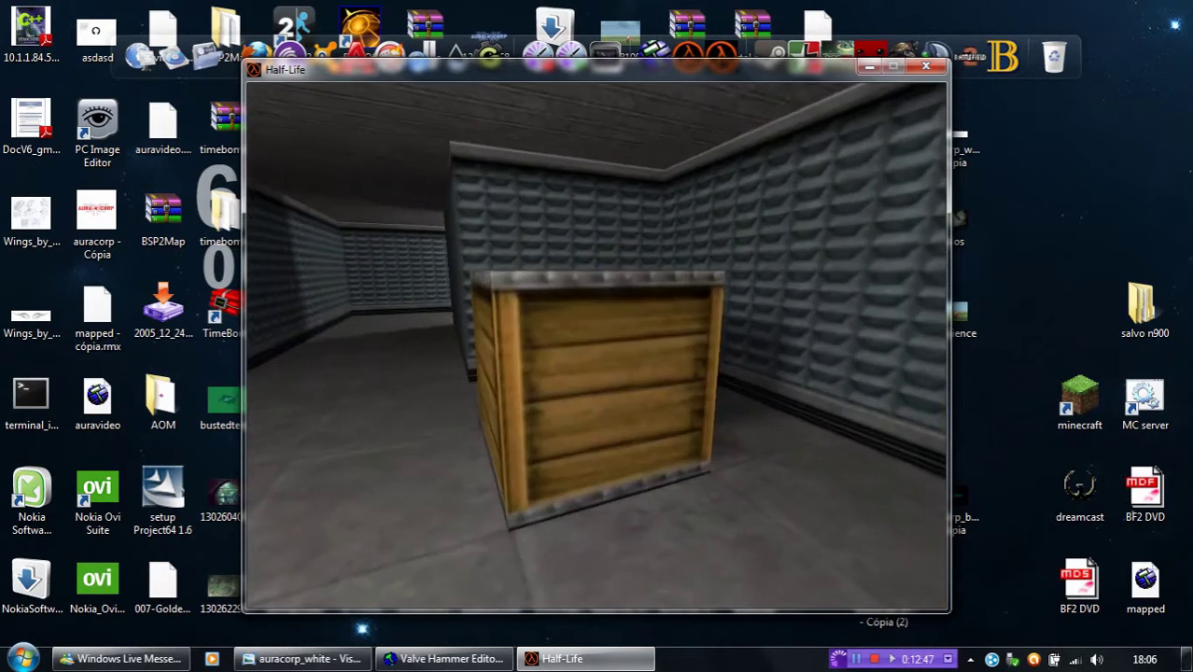
{"action": "key", "text": "w"}
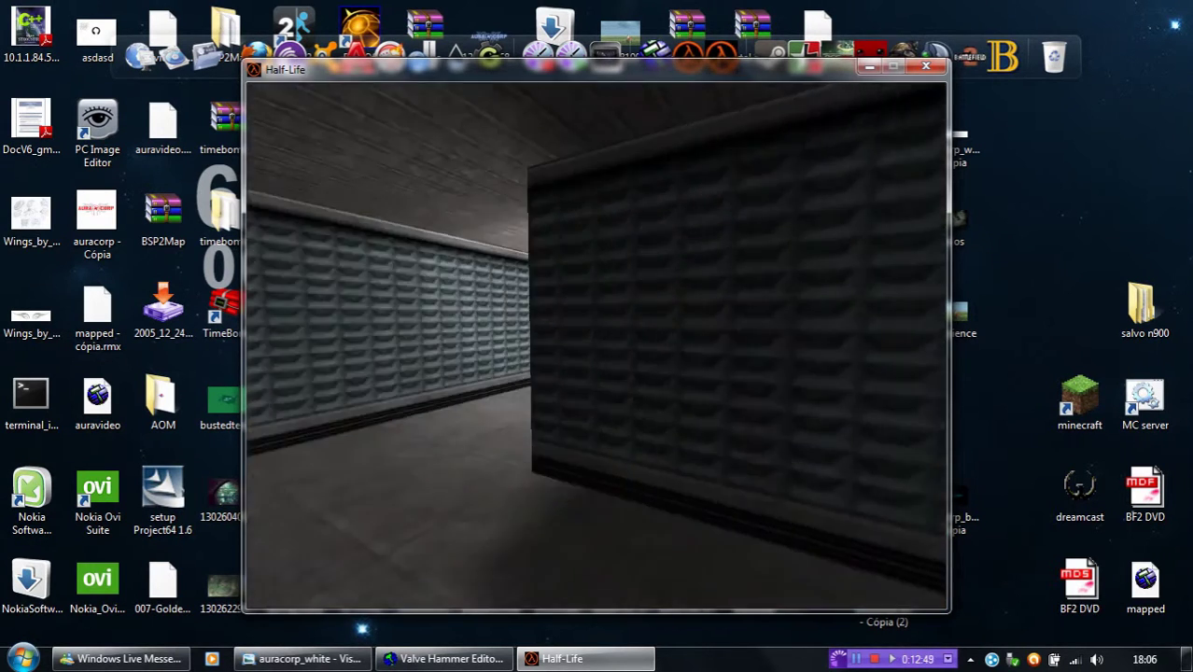
{"action": "key", "text": "a"}
{"action": "key", "text": "d"}
{"action": "key", "text": "a"}
{"action": "key", "text": "w"}
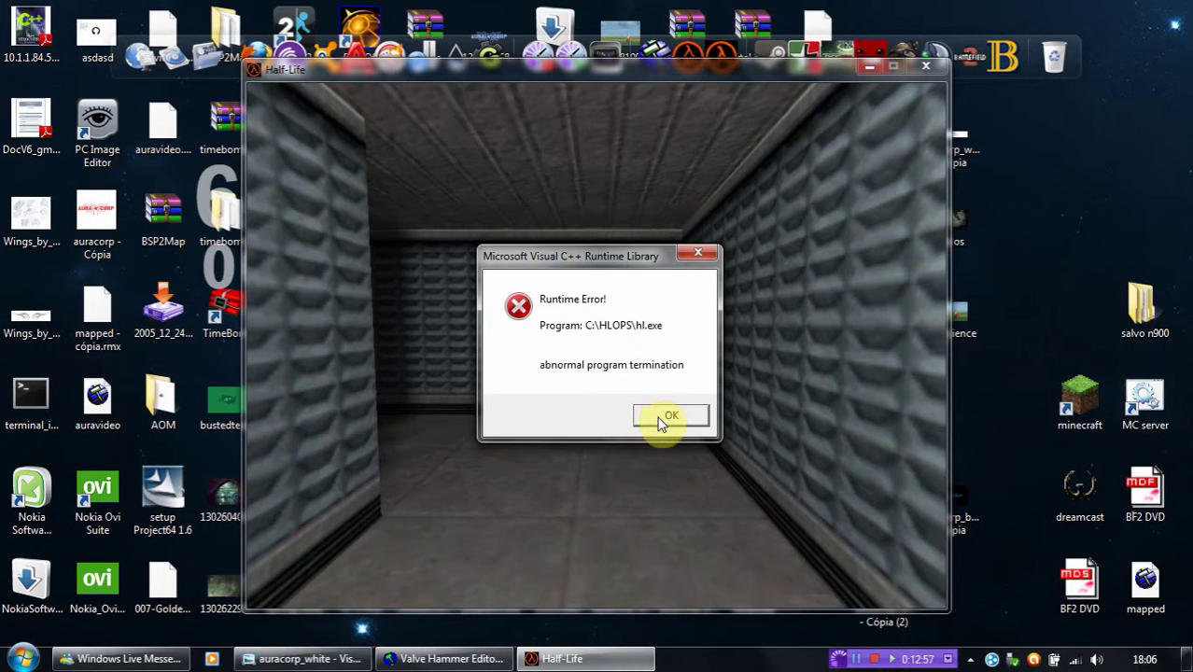
Dismiss the game's runtime error, switch back to Valve Hammer Editor and close the compile log.
{"action": "left_click", "coordinate": [655, 417]}
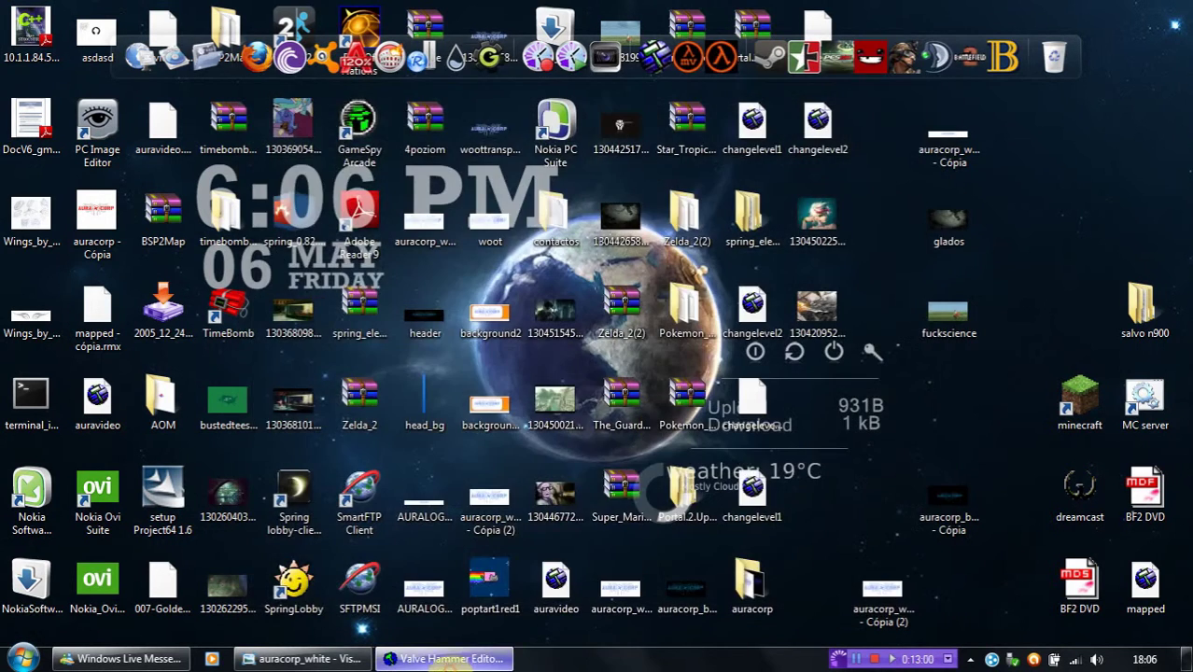
{"action": "left_click", "coordinate": [446, 658]}
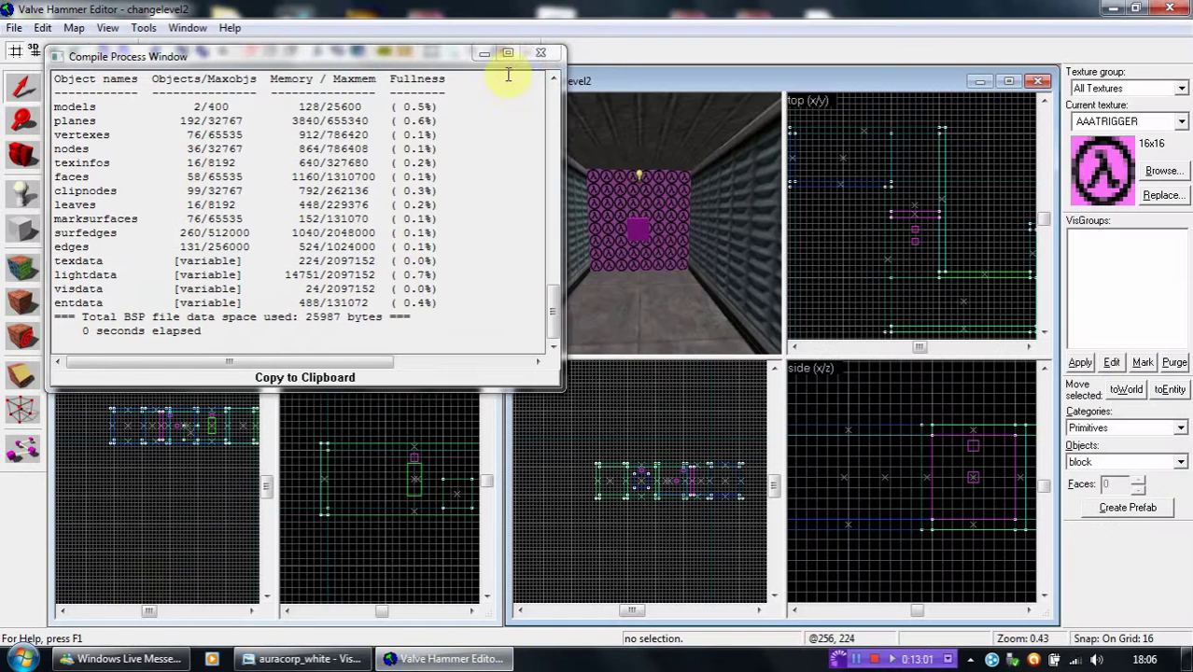
{"action": "left_click", "coordinate": [540, 52]}
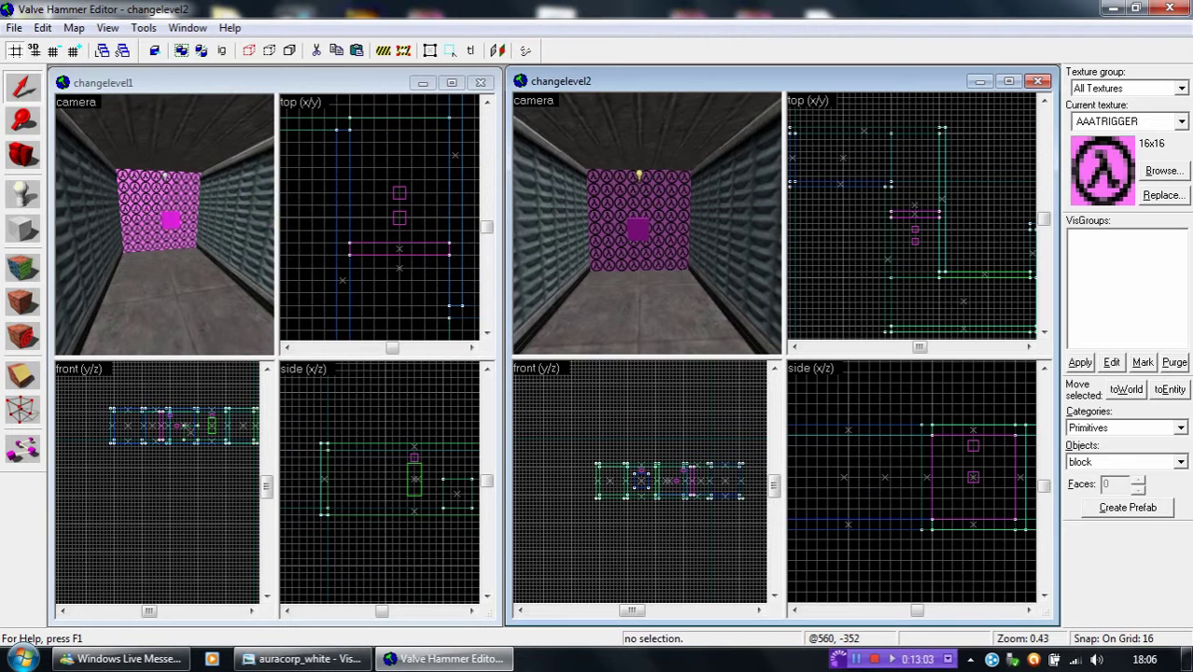
Check the new map name, landmark name and delay attributes of changelevel1's trigger_changelevel block.
{"action": "left_click", "coordinate": [161, 227]}
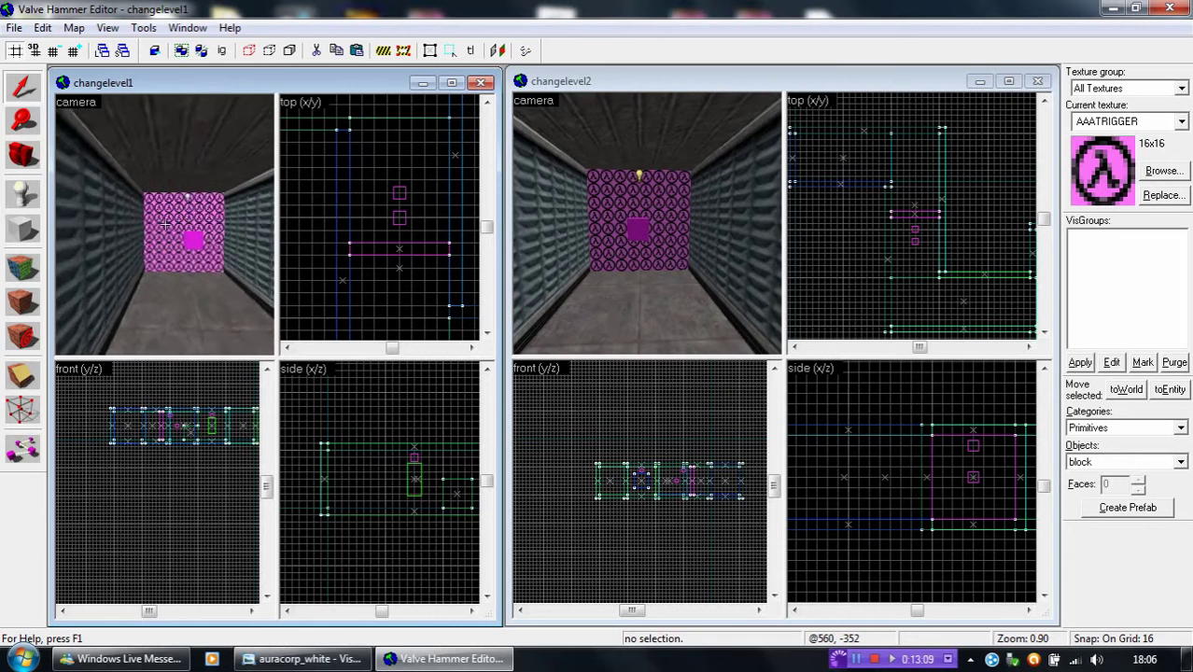
{"action": "key", "text": "w"}
{"action": "left_click_drag", "start_coordinate": [164, 225], "coordinate": [164, 225]}
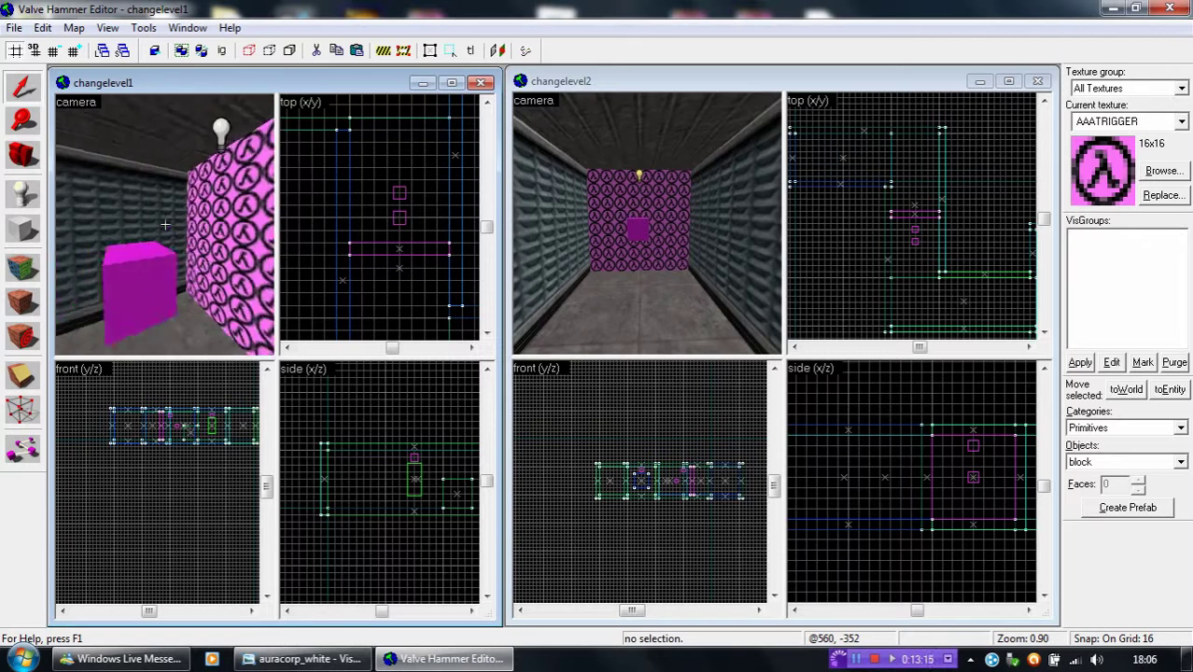
{"action": "left_click_drag", "start_coordinate": [164, 225], "coordinate": [164, 224]}
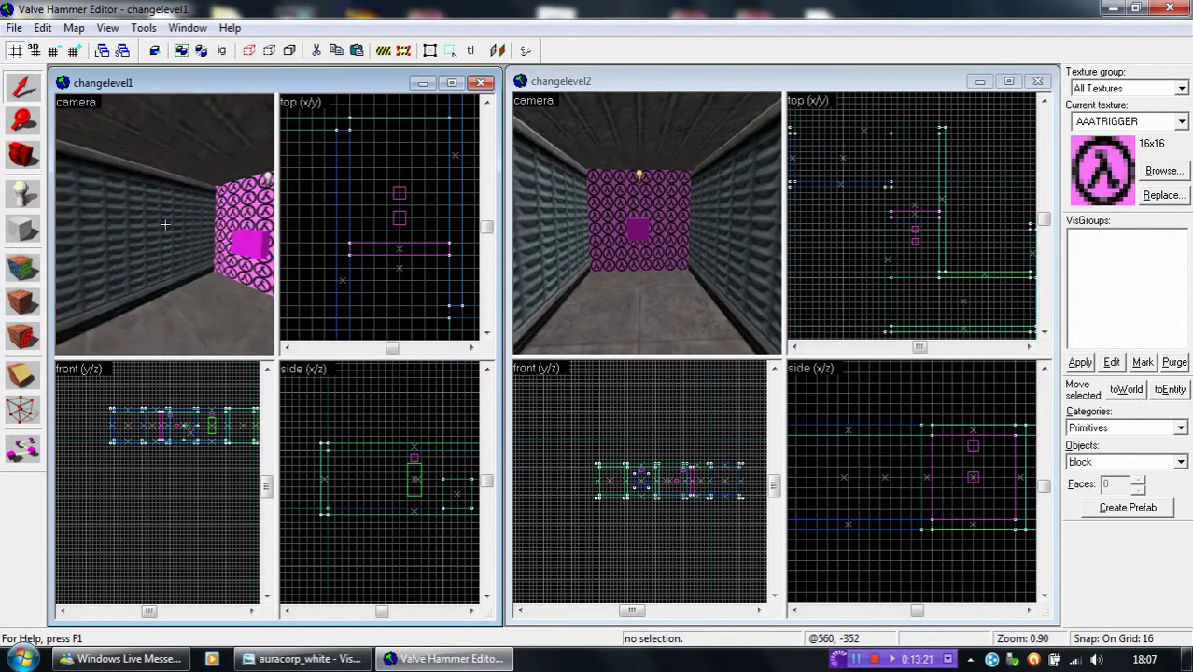
{"action": "left_click", "coordinate": [191, 230]}
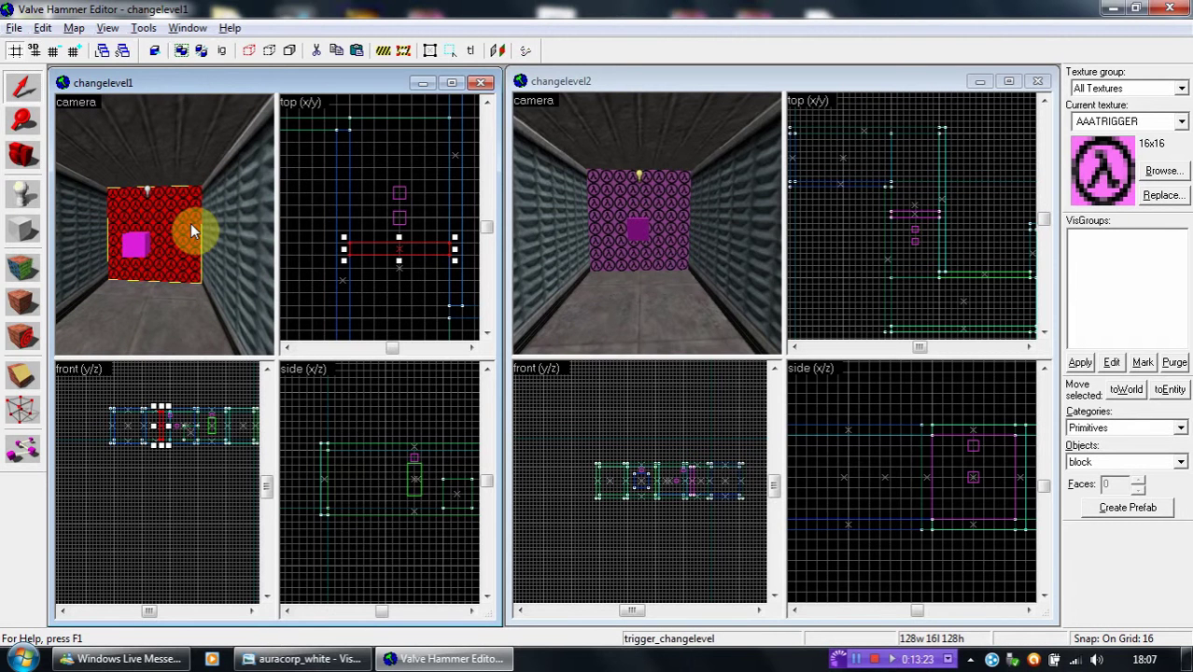
{"action": "key", "text": "alt+Return"}
{"action": "left_click", "coordinate": [539, 334]}
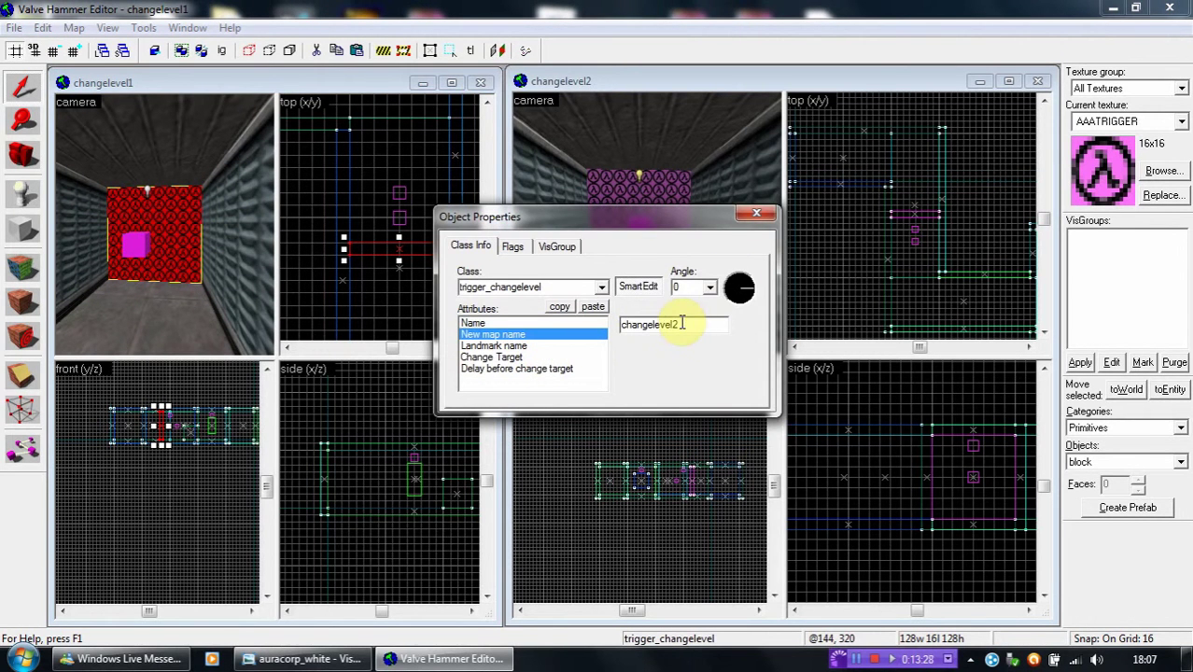
{"action": "left_click", "coordinate": [565, 345]}
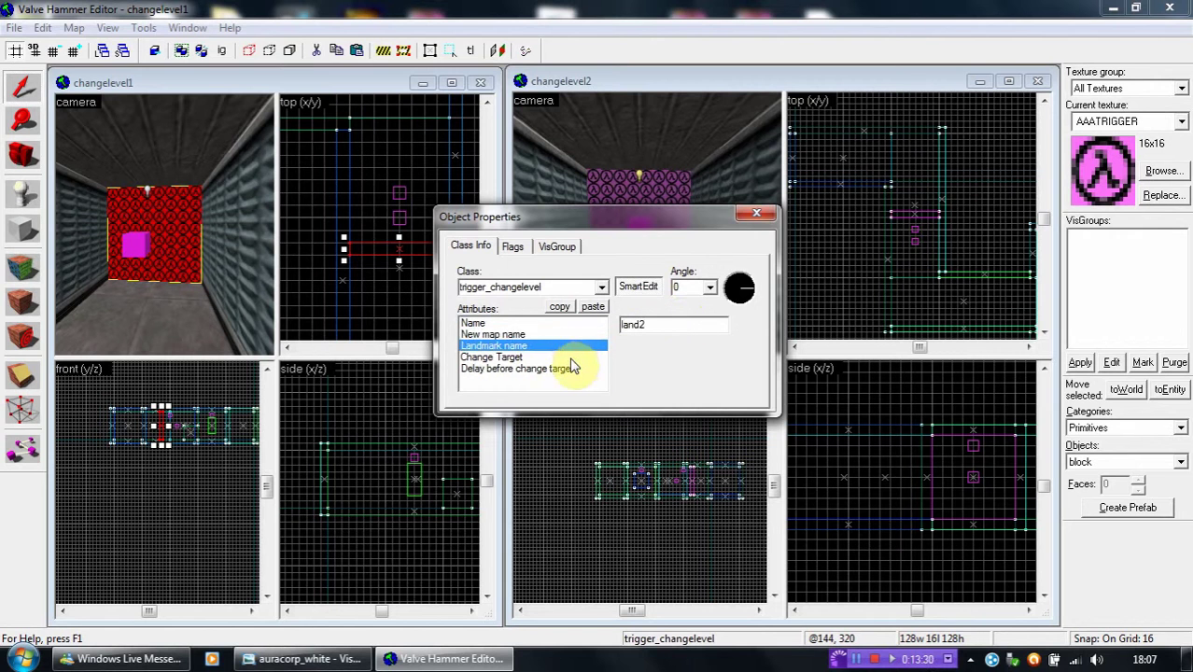
{"action": "left_click", "coordinate": [574, 367]}
{"action": "left_click", "coordinate": [755, 212]}
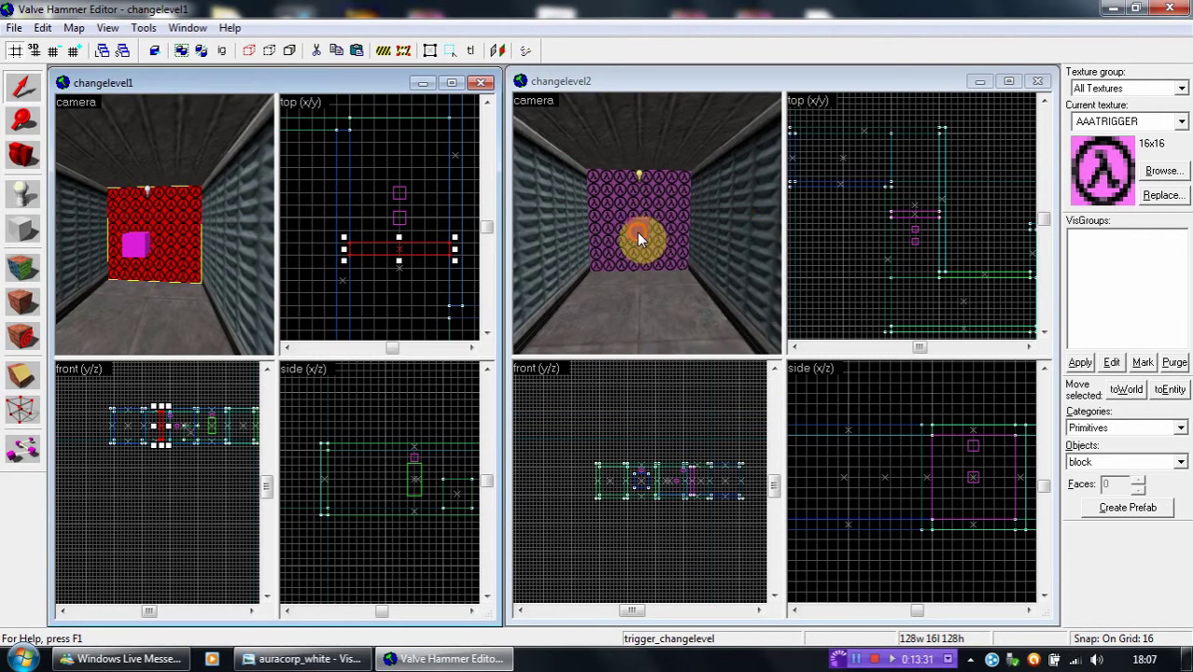
Set the class of changelevel2's land2 entity to info_landmark and check its name.
{"action": "left_click", "coordinate": [638, 238]}
{"action": "double_click", "coordinate": [639, 238]}
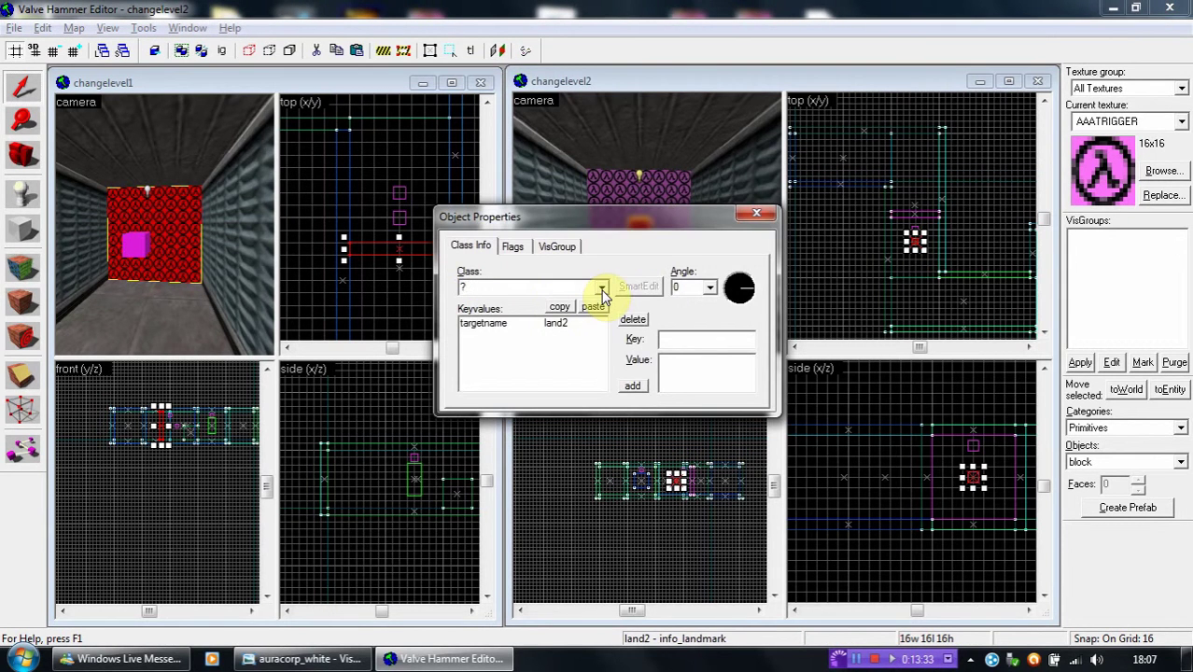
{"action": "left_click", "coordinate": [757, 213]}
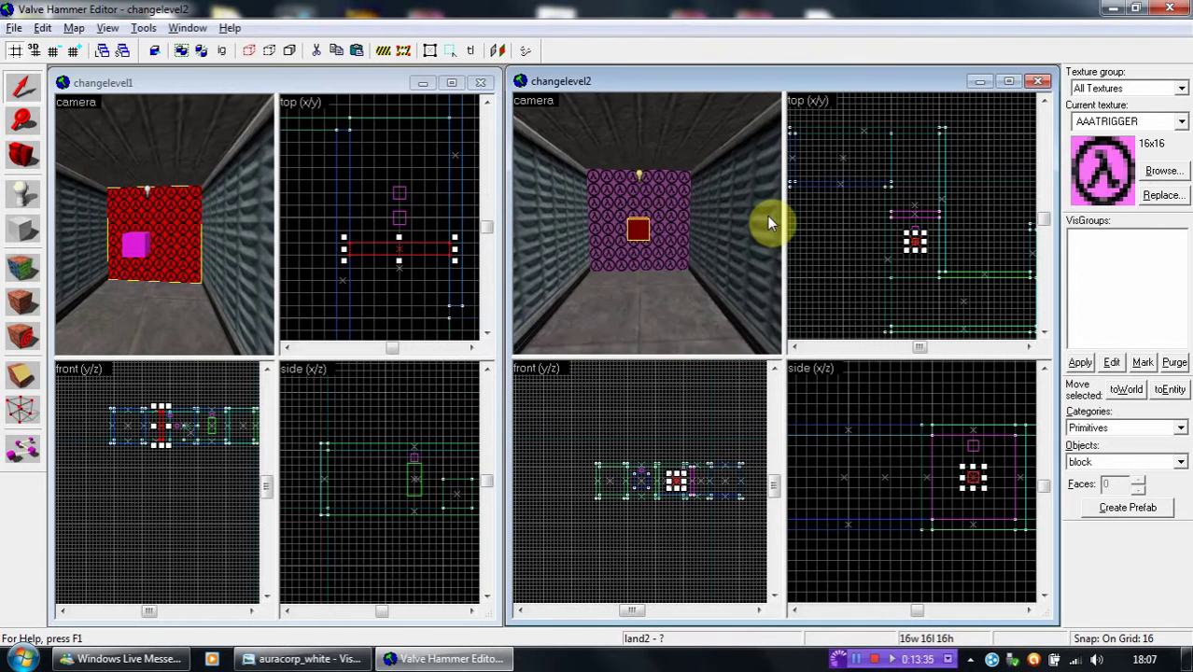
{"action": "key", "text": "alt+Return"}
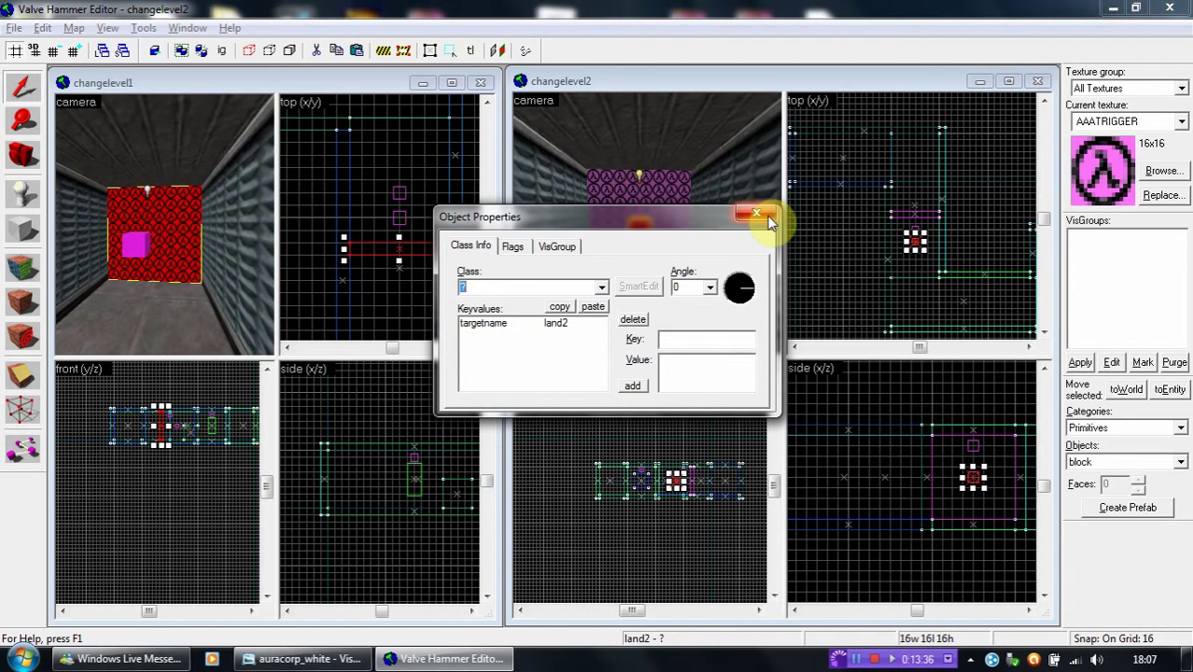
{"action": "left_click", "coordinate": [602, 288]}
{"action": "left_click_drag", "start_coordinate": [605, 318], "coordinate": [605, 338]}
{"action": "scroll", "coordinate": [604, 344], "scroll_direction": "down", "scroll_amount": 4}
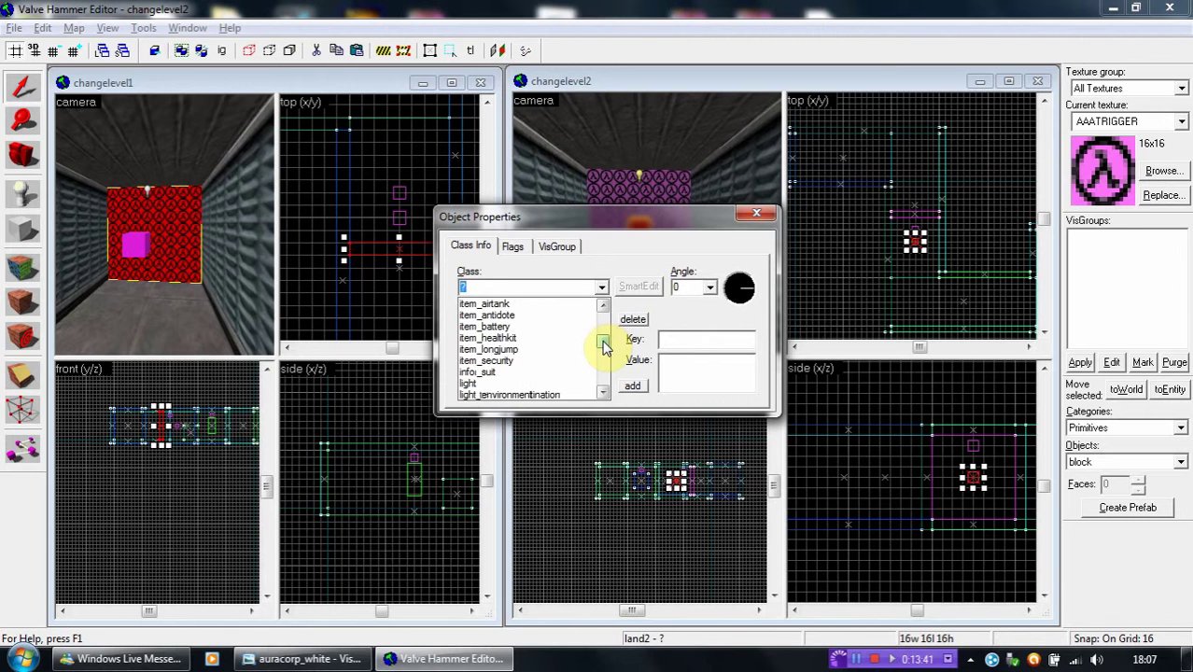
{"action": "scroll", "coordinate": [604, 345], "scroll_direction": "up", "scroll_amount": 1}
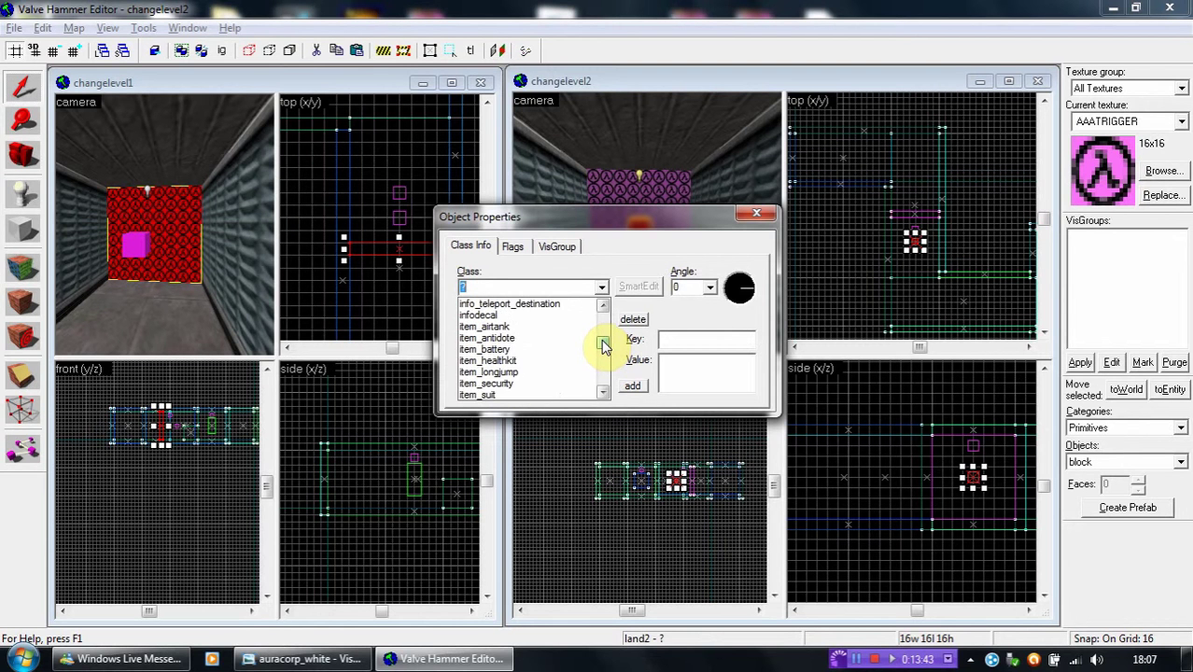
{"action": "scroll", "coordinate": [605, 340], "scroll_direction": "up", "scroll_amount": 3}
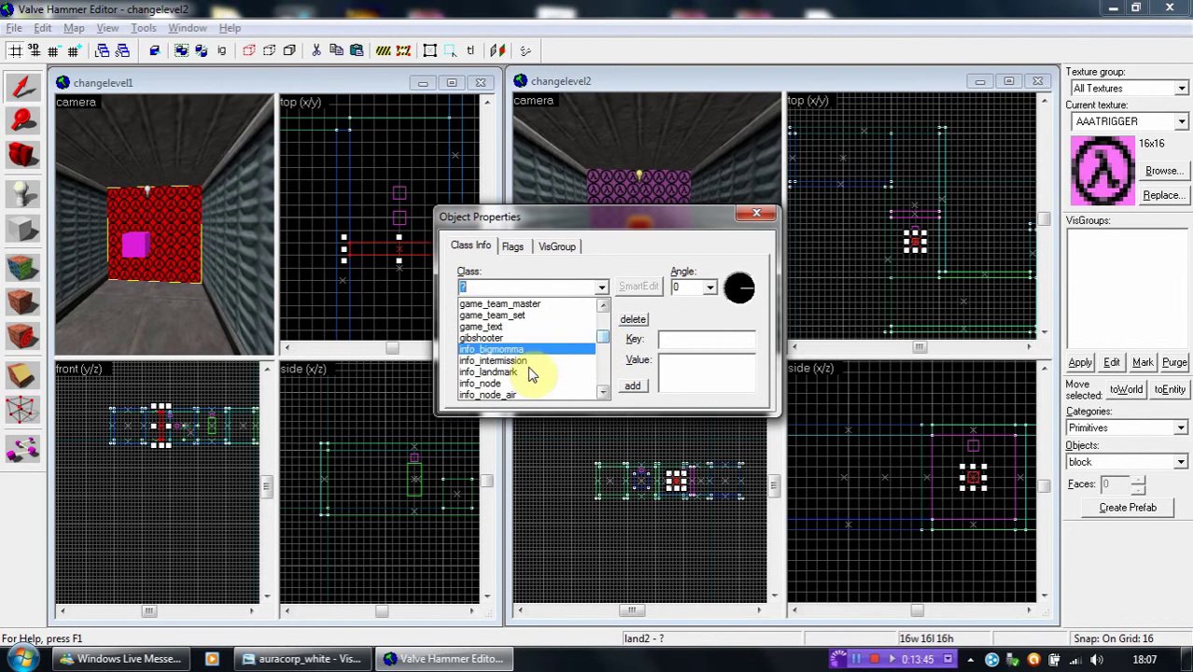
{"action": "left_click", "coordinate": [528, 373]}
{"action": "left_click", "coordinate": [588, 322]}
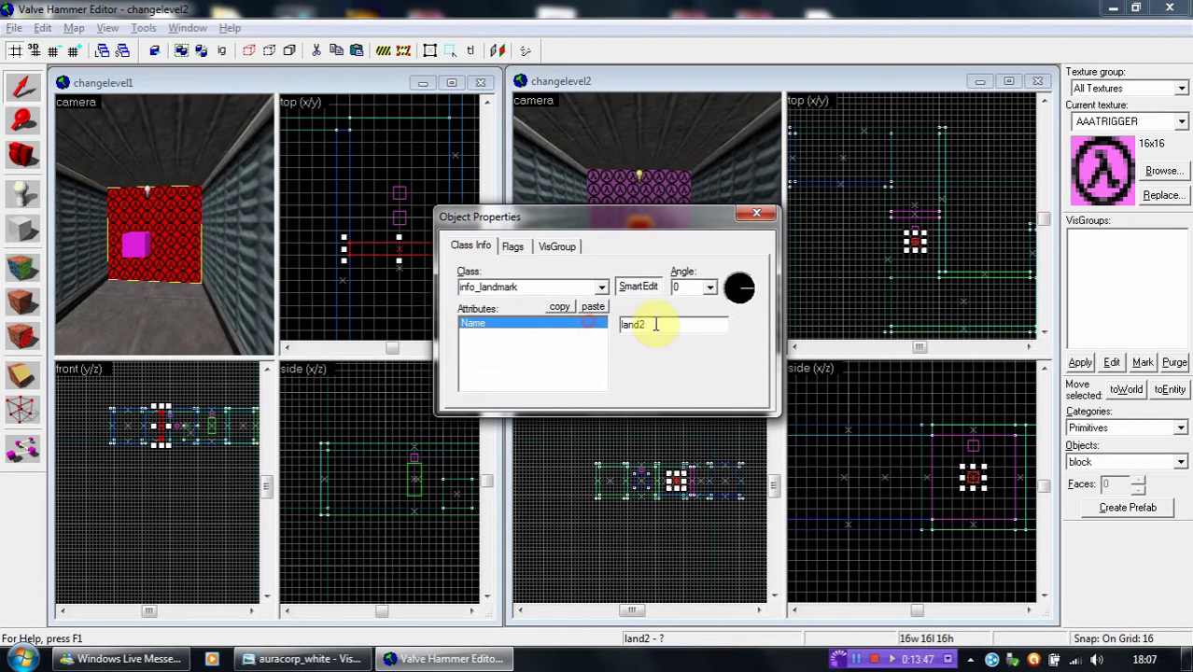
{"action": "left_click", "coordinate": [755, 213]}
Check the name of changelevel1's info_landmark entity and compare landmark and trigger placement in the top views of both maps.
{"action": "left_click", "coordinate": [140, 246]}
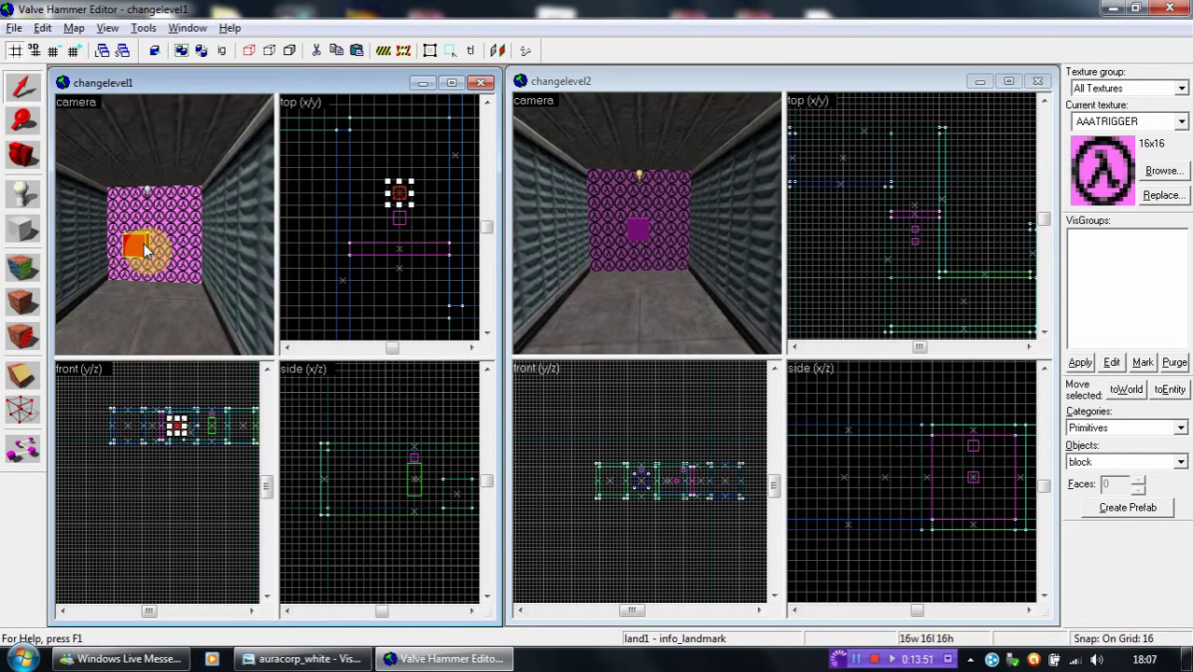
{"action": "key", "text": "alt+Return"}
{"action": "left_click", "coordinate": [659, 325]}
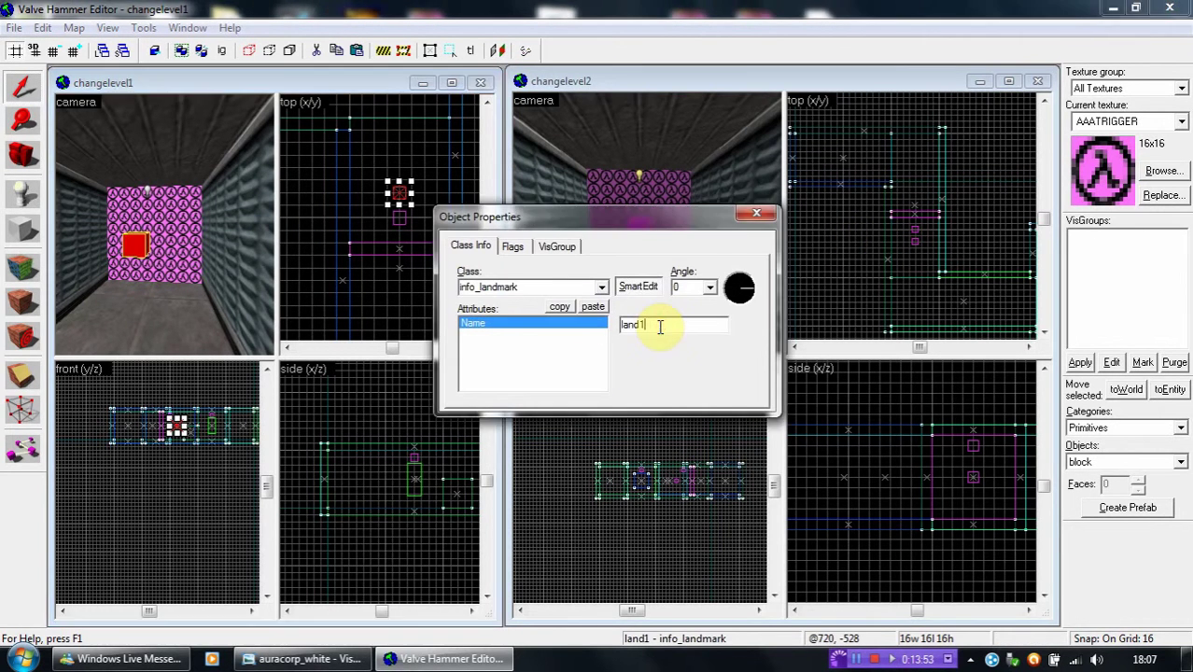
{"action": "left_click", "coordinate": [756, 213]}
{"action": "left_click", "coordinate": [833, 227]}
{"action": "left_click", "coordinate": [326, 236]}
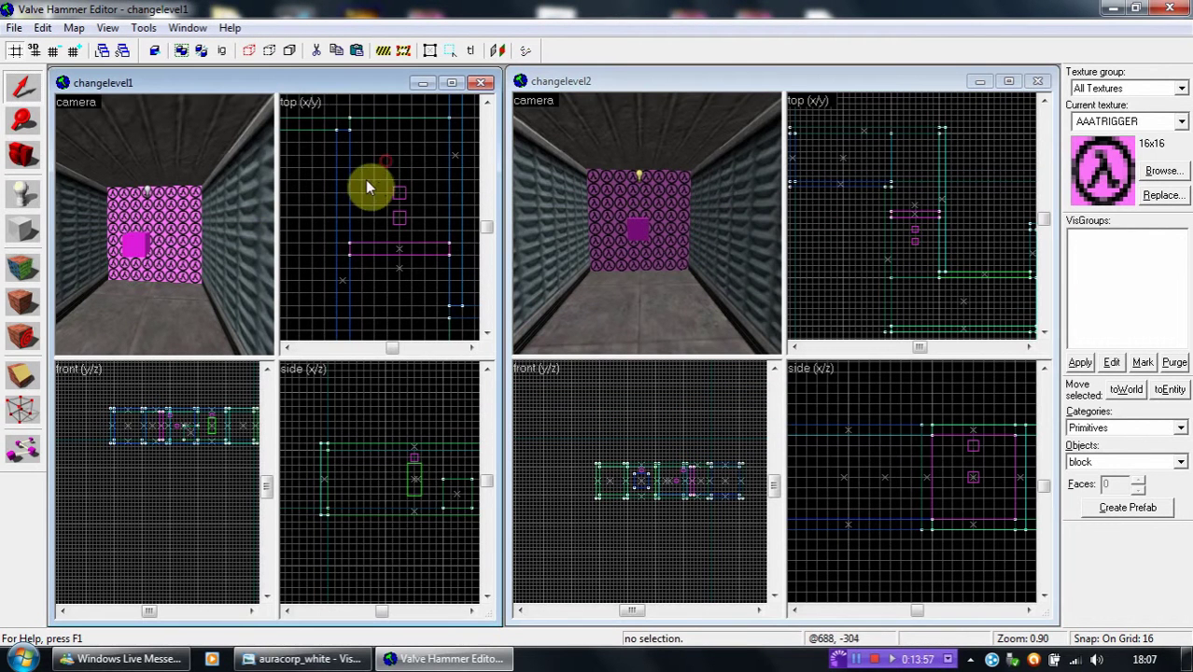
{"action": "left_click_drag", "start_coordinate": [233, 243], "coordinate": [164, 241]}
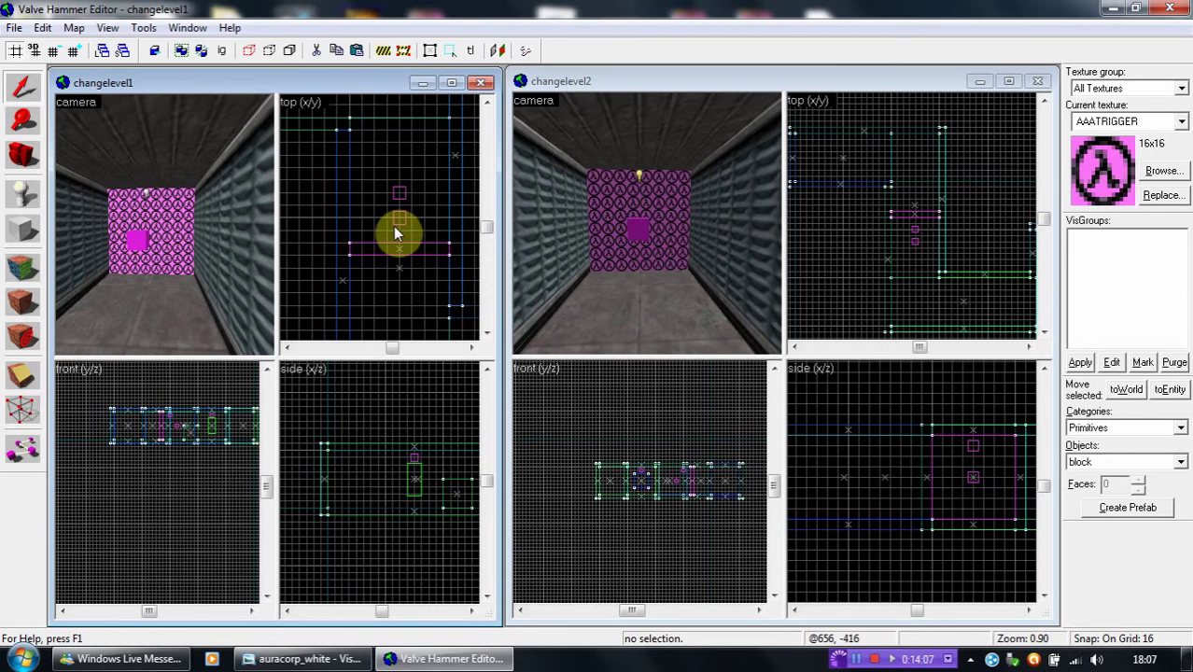
{"action": "scroll", "coordinate": [408, 240], "scroll_direction": "down", "scroll_amount": 2}
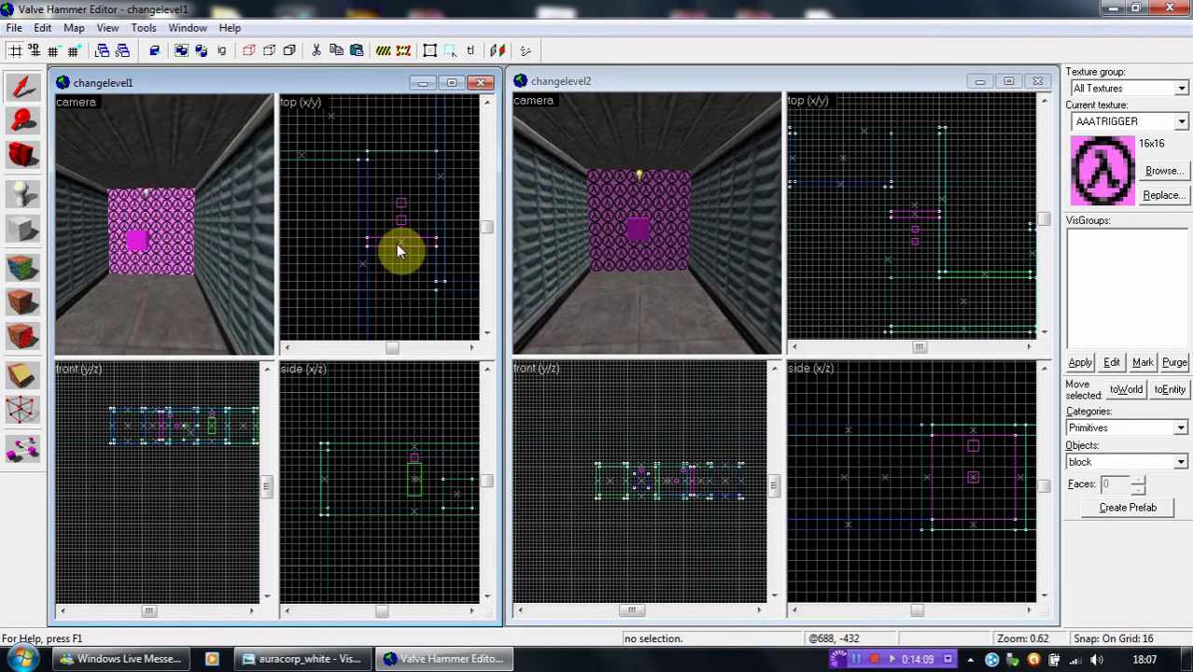
{"action": "scroll", "coordinate": [403, 244], "scroll_direction": "down", "scroll_amount": 4}
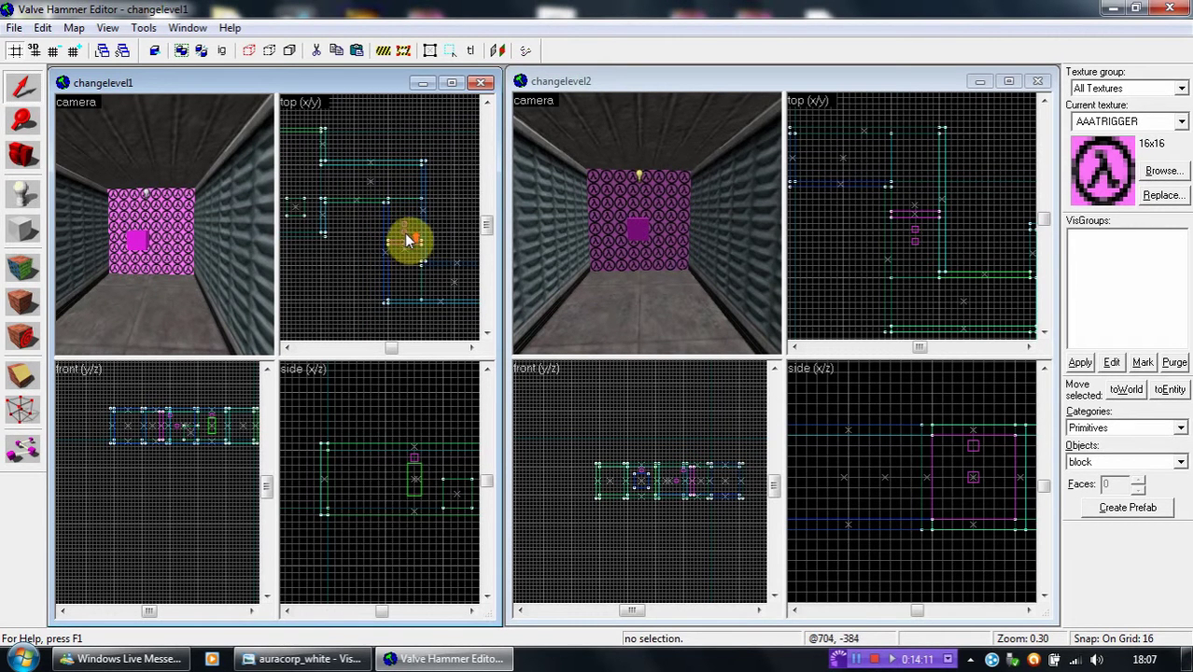
{"action": "scroll", "coordinate": [406, 242], "scroll_direction": "up", "scroll_amount": 3}
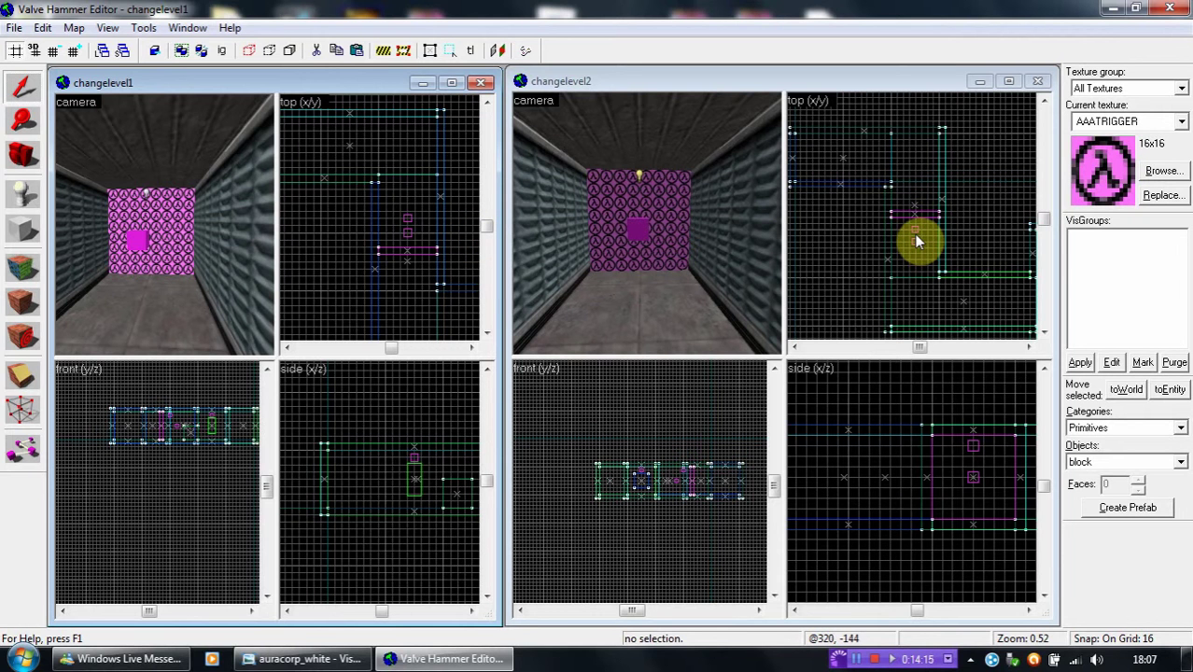
{"action": "scroll", "coordinate": [912, 211], "scroll_direction": "down", "scroll_amount": 3}
{"action": "scroll", "coordinate": [912, 210], "scroll_direction": "down", "scroll_amount": 4}
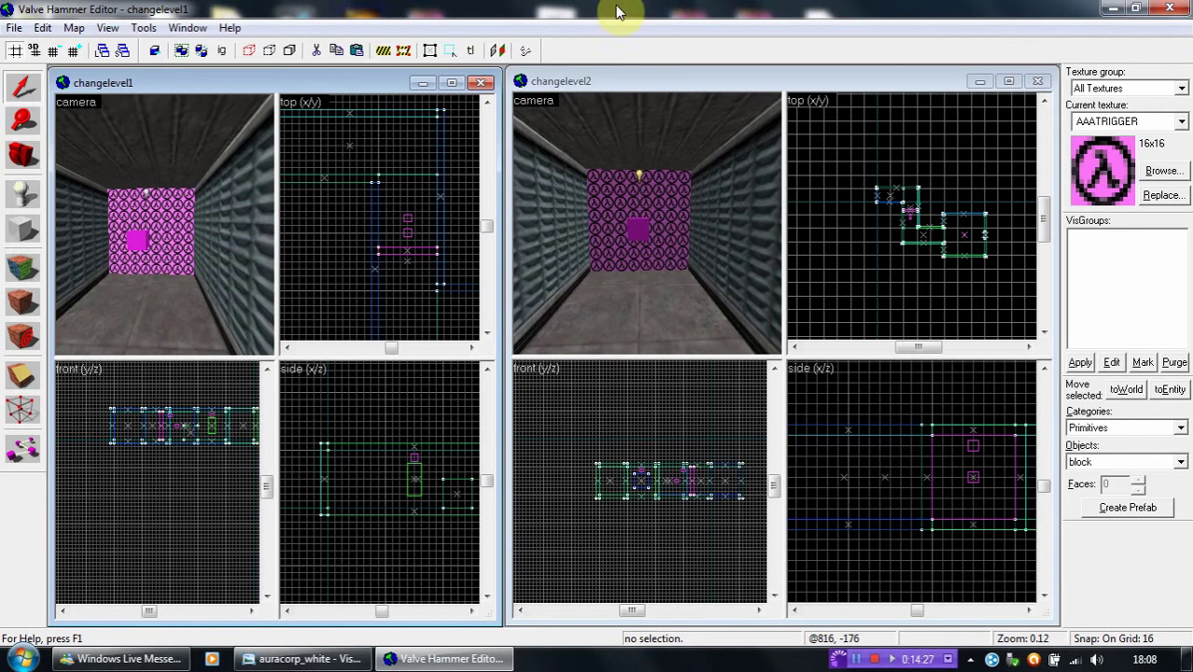
Compile changelevel1 and changelevel2 with normal CSG, BSP, VIS and RAD without running the game, closing each compile log.
{"action": "left_click", "coordinate": [526, 51]}
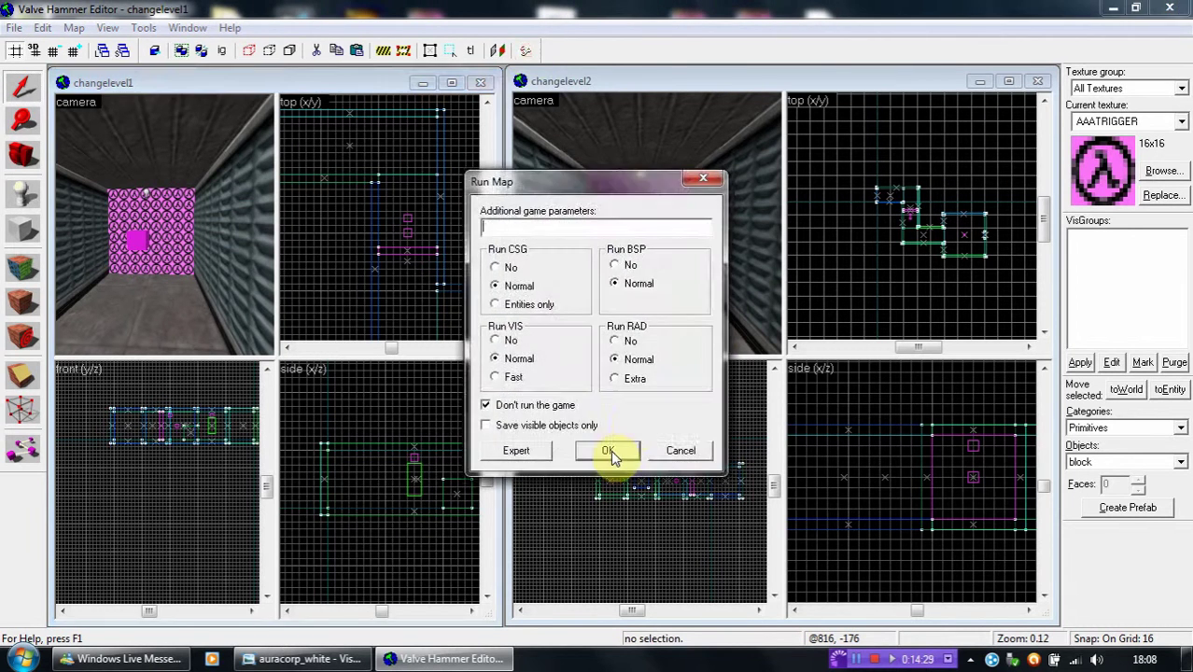
{"action": "left_click", "coordinate": [608, 449]}
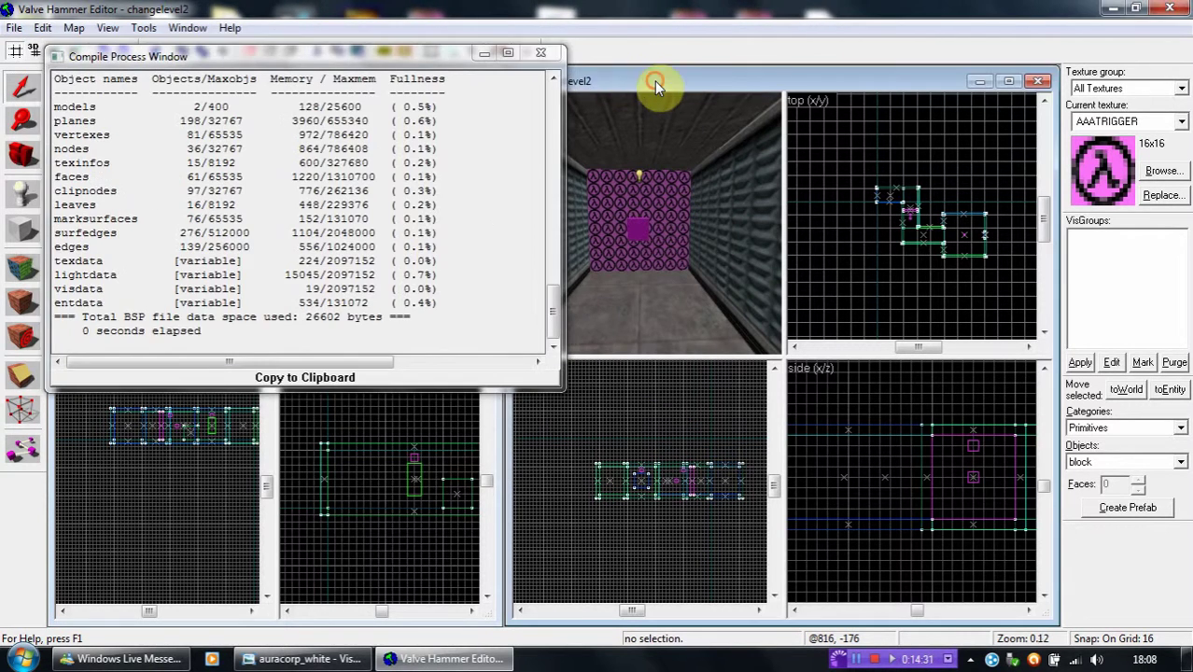
{"action": "left_click", "coordinate": [540, 53]}
{"action": "left_click", "coordinate": [526, 52]}
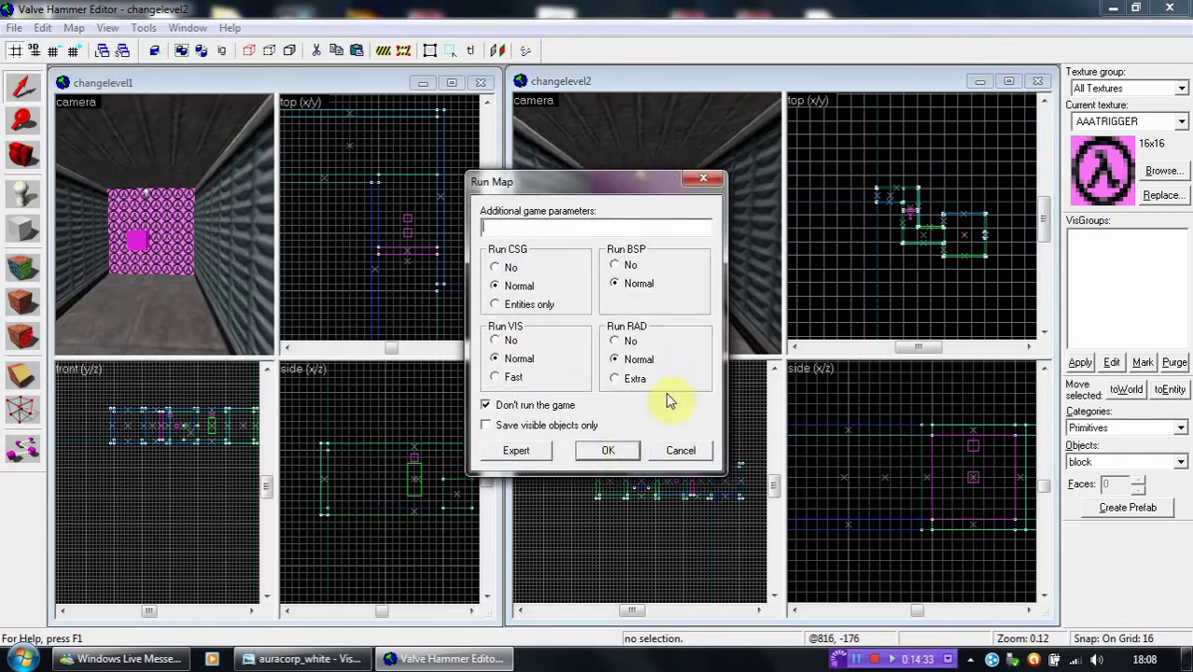
{"action": "left_click", "coordinate": [613, 447]}
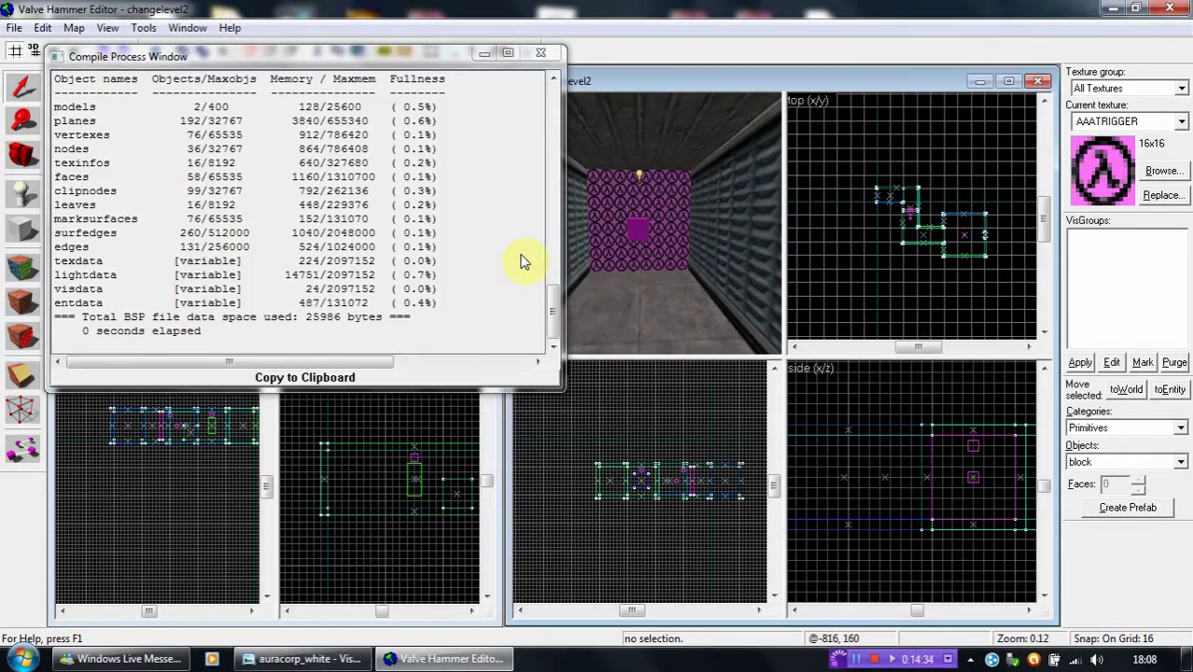
{"action": "left_click", "coordinate": [540, 53]}
Launch Half-Life from the desktop and load the map changelevel1 through the console.
{"action": "left_click", "coordinate": [441, 658]}
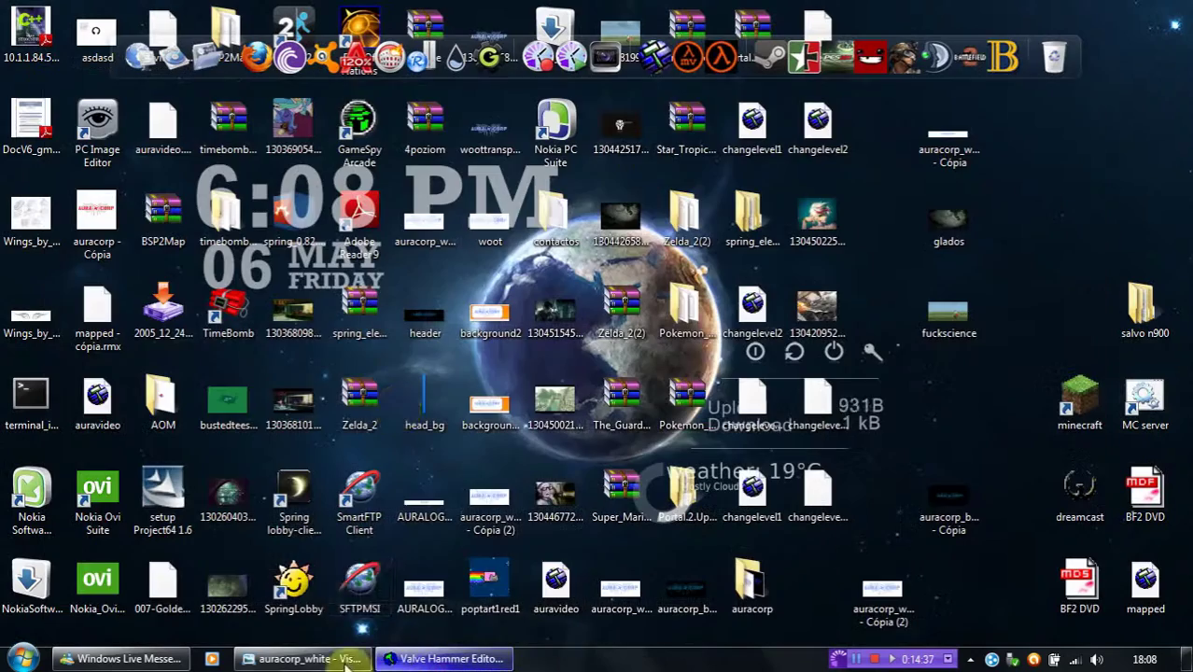
{"action": "left_click", "coordinate": [719, 56]}
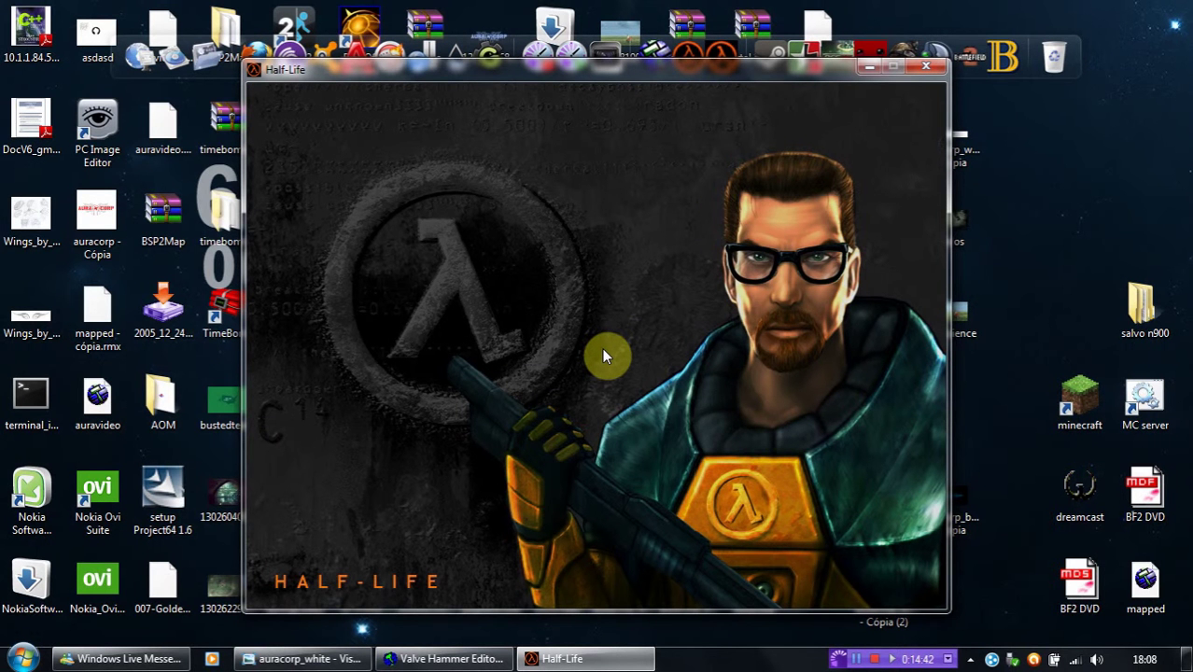
{"action": "key", "text": "grave"}
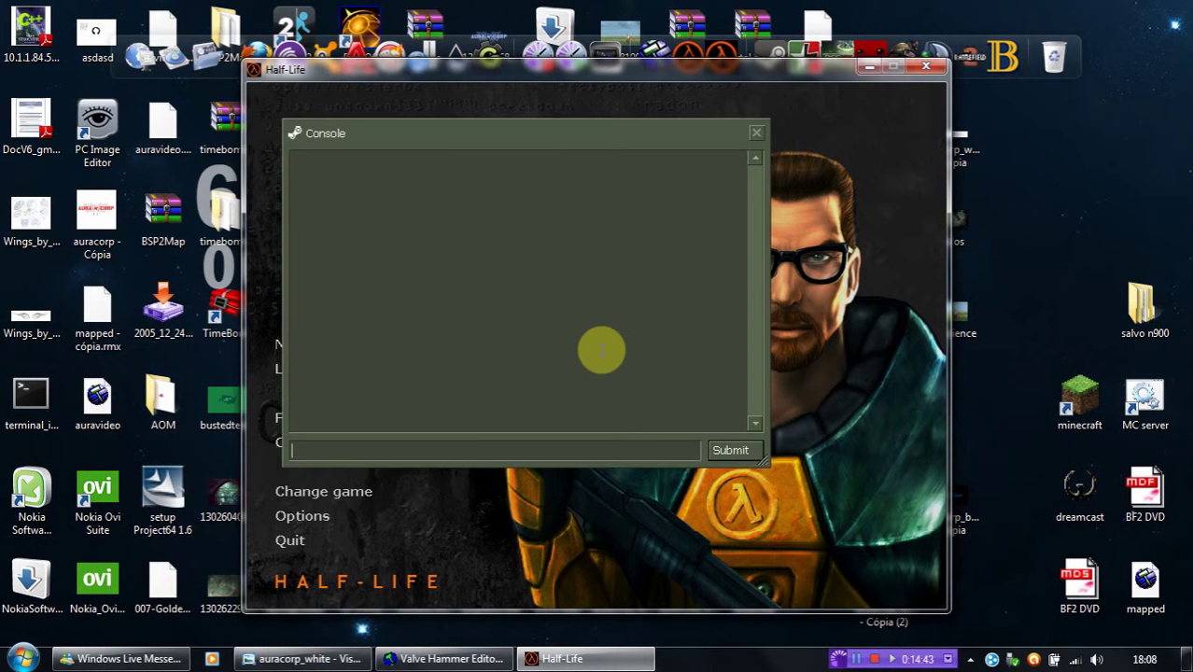
{"action": "type", "text": "map chengelevel1"}
{"action": "key", "text": "Return"}
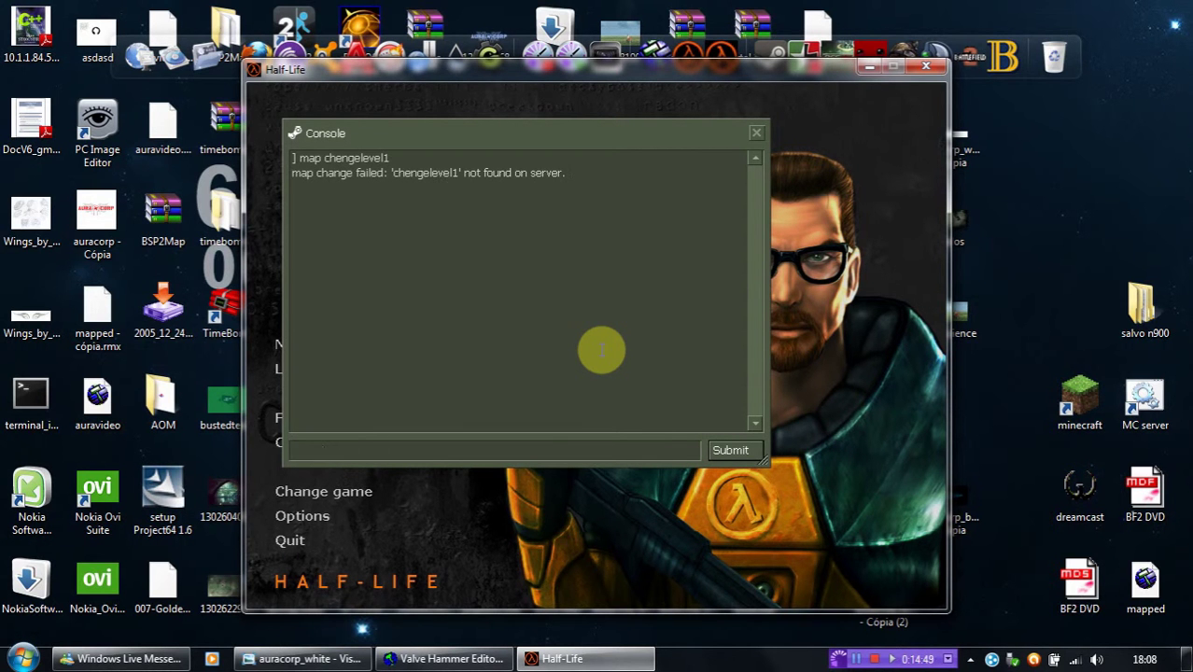
{"action": "key", "text": "Up"}
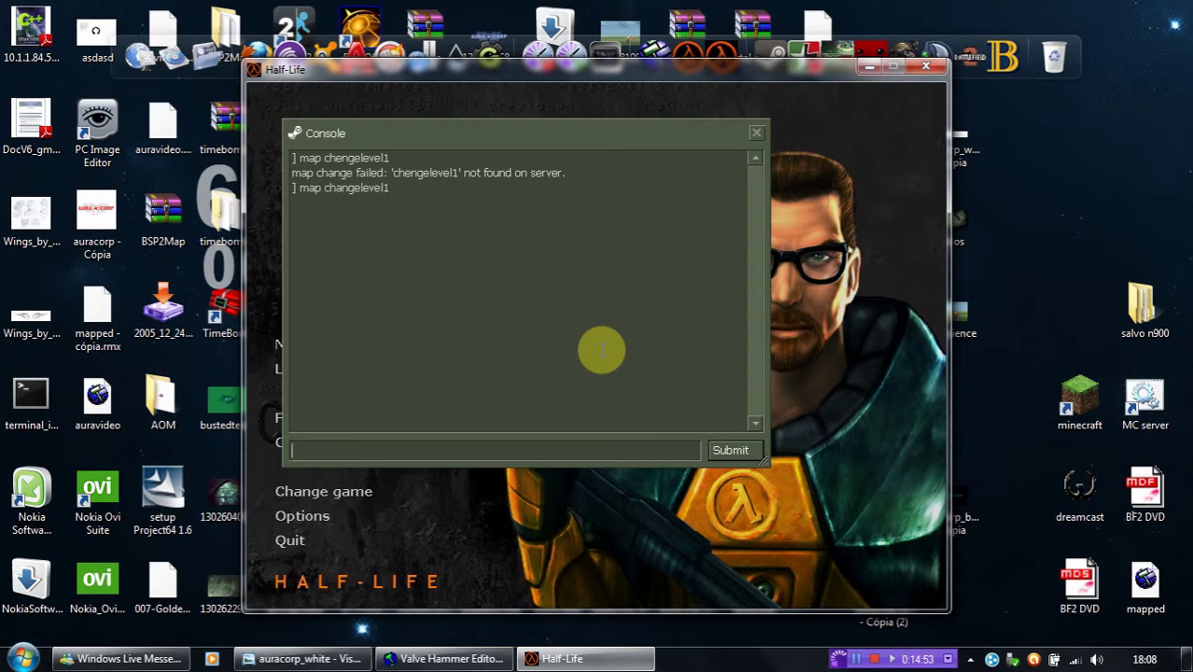
{"action": "key", "text": "Return"}
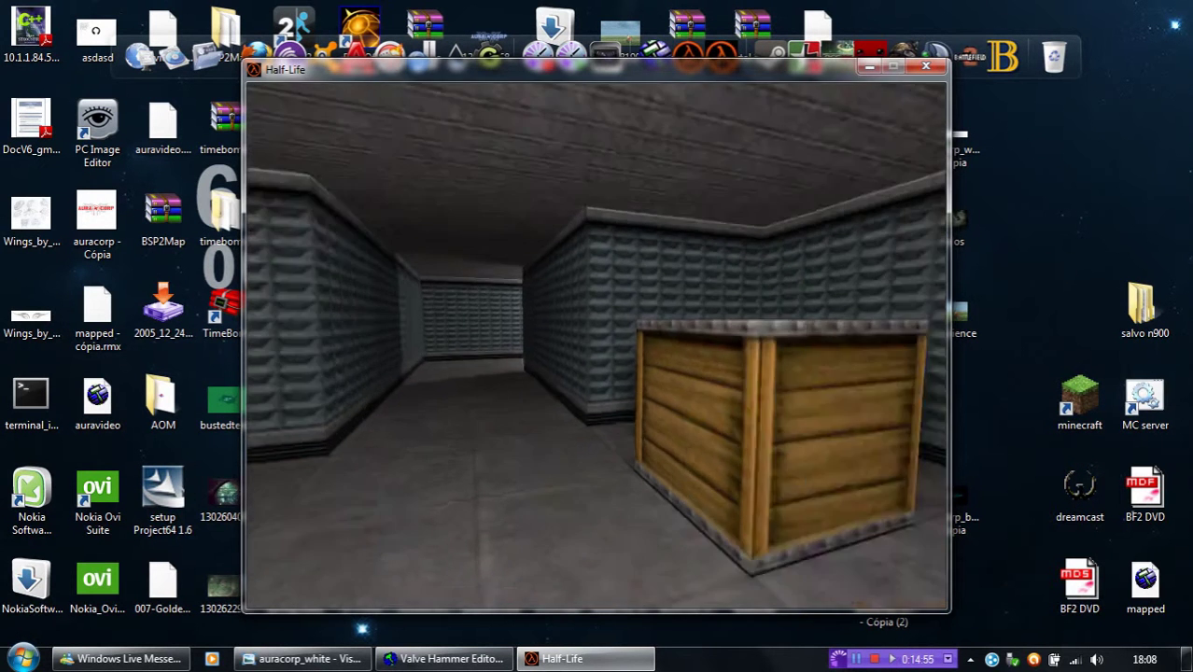
Walk from the crate down the corridor of changelevel1 into the level-change trigger.
{"action": "key", "text": "s"}
{"action": "key", "text": "w"}
{"action": "key", "text": "w"}
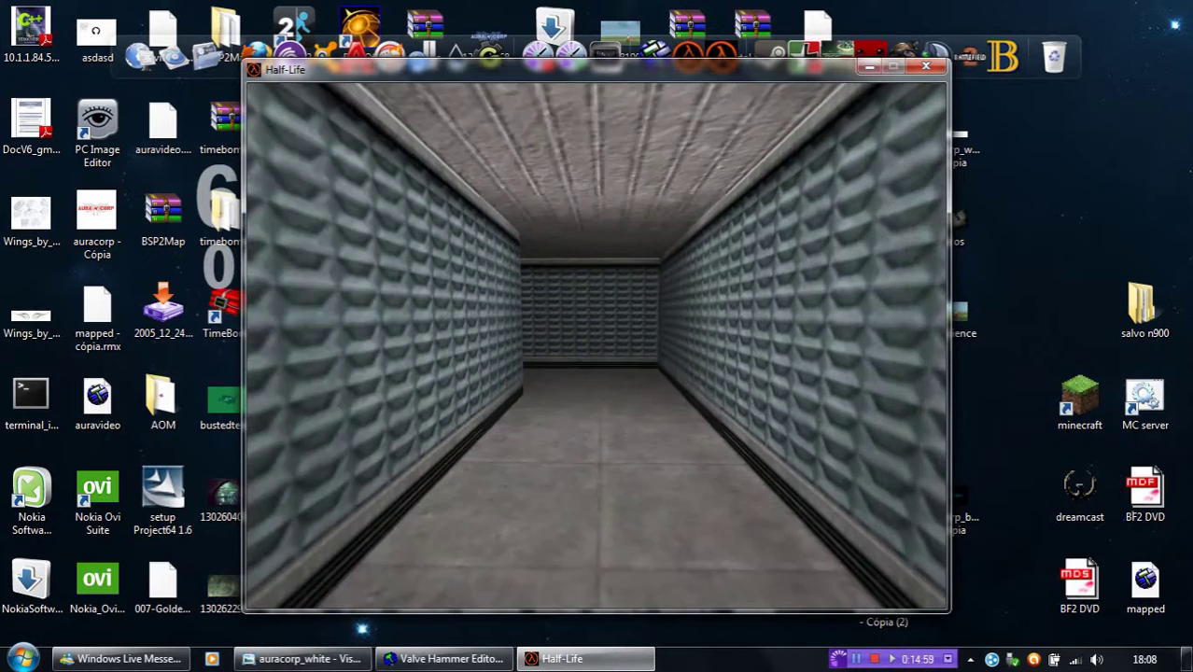
{"action": "key", "text": "w"}
{"action": "left_click", "coordinate": [695, 420]}
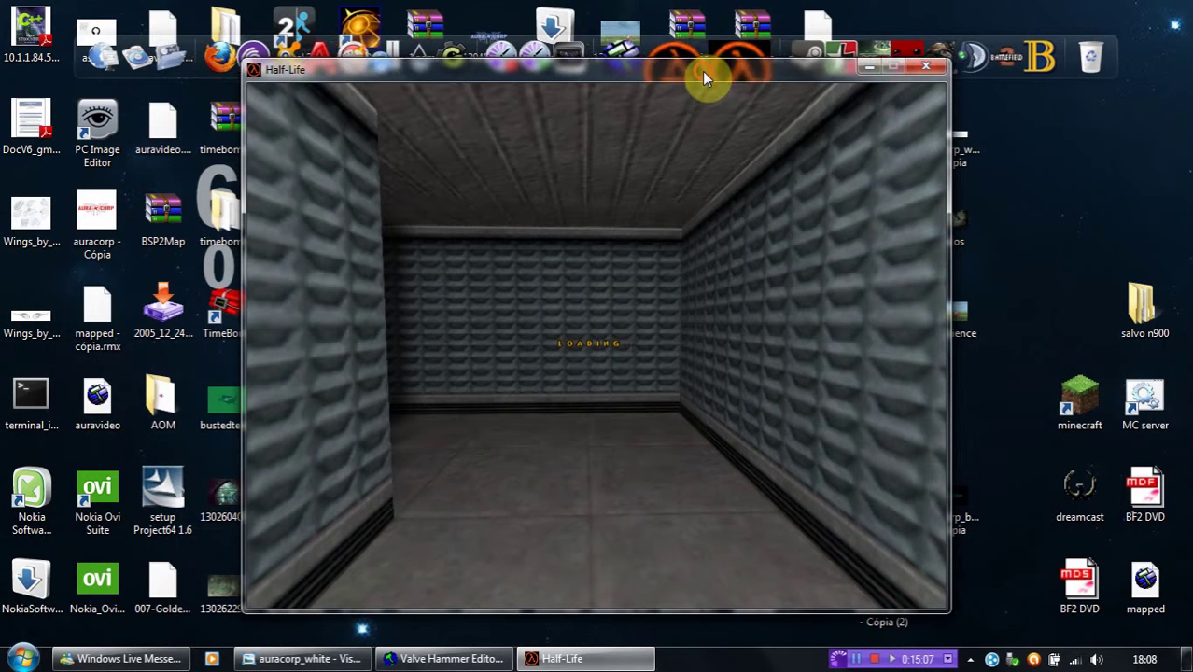
Force the unresponsive Half-Life to close and switch back to Valve Hammer Editor.
{"action": "left_click", "coordinate": [931, 71]}
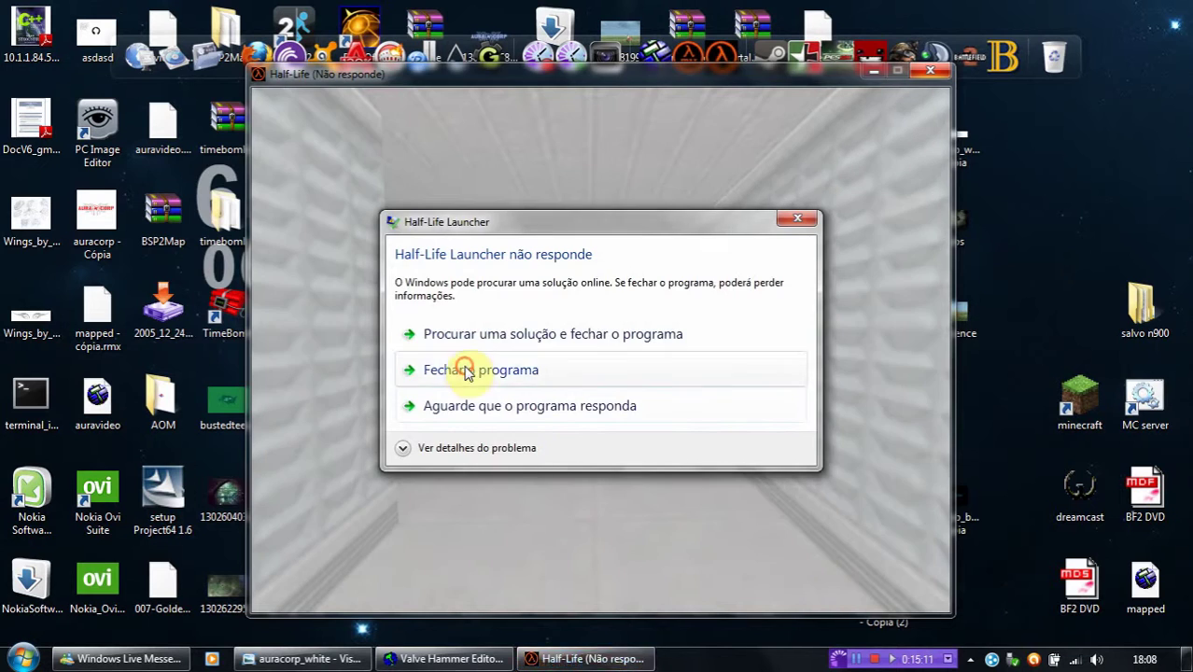
{"action": "left_click", "coordinate": [464, 370]}
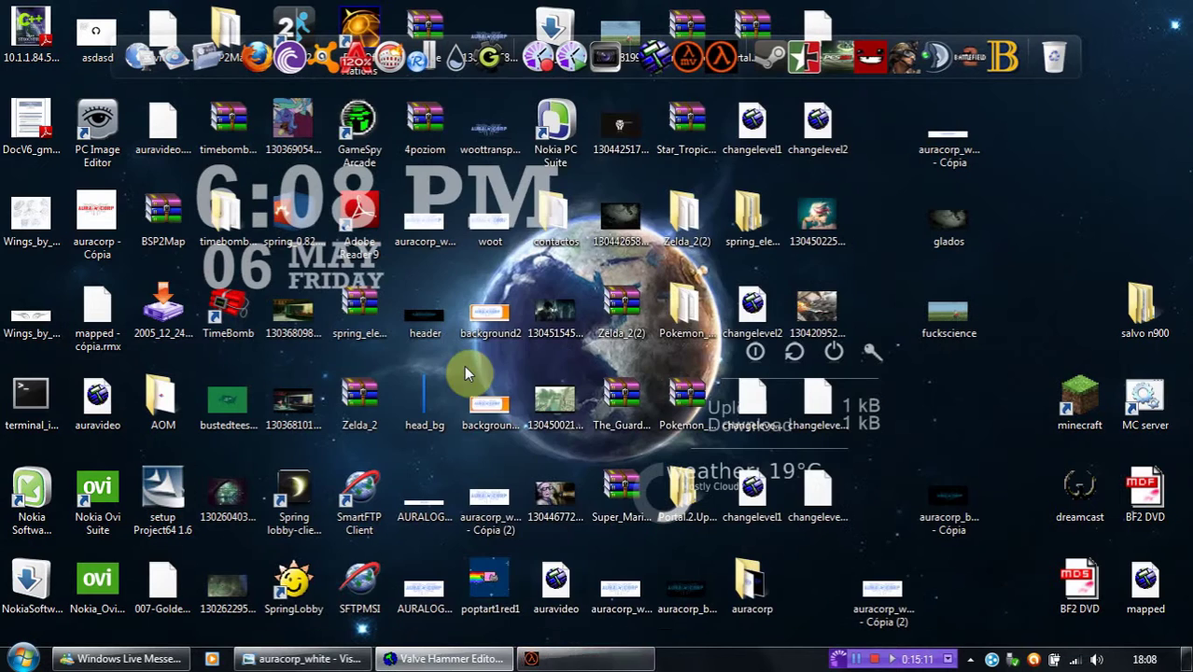
{"action": "left_click", "coordinate": [446, 659]}
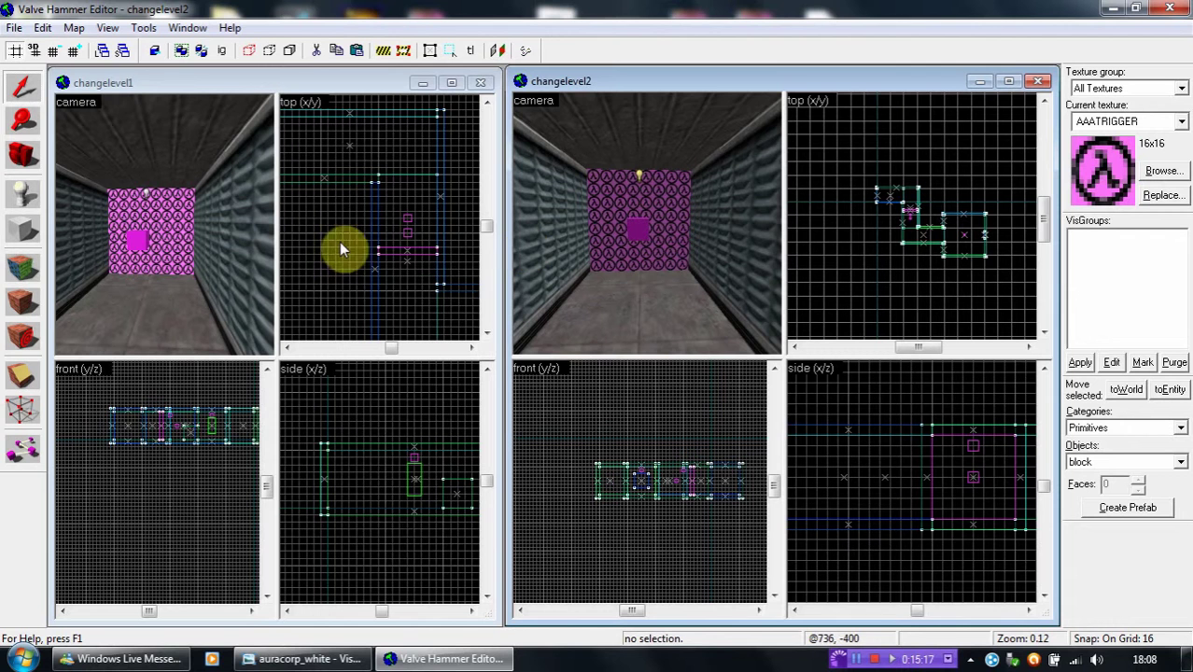
Set the landmark name of changelevel1's trigger_changelevel block to land.
{"action": "left_click", "coordinate": [142, 248]}
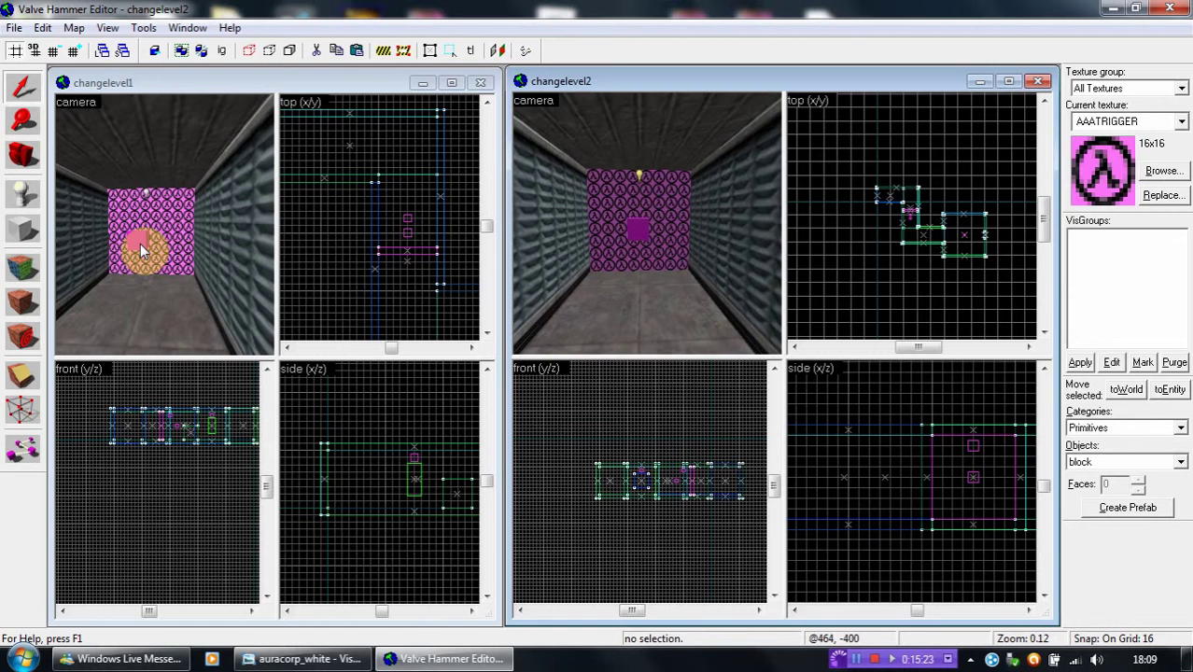
{"action": "left_click", "coordinate": [168, 245]}
{"action": "double_click", "coordinate": [169, 243]}
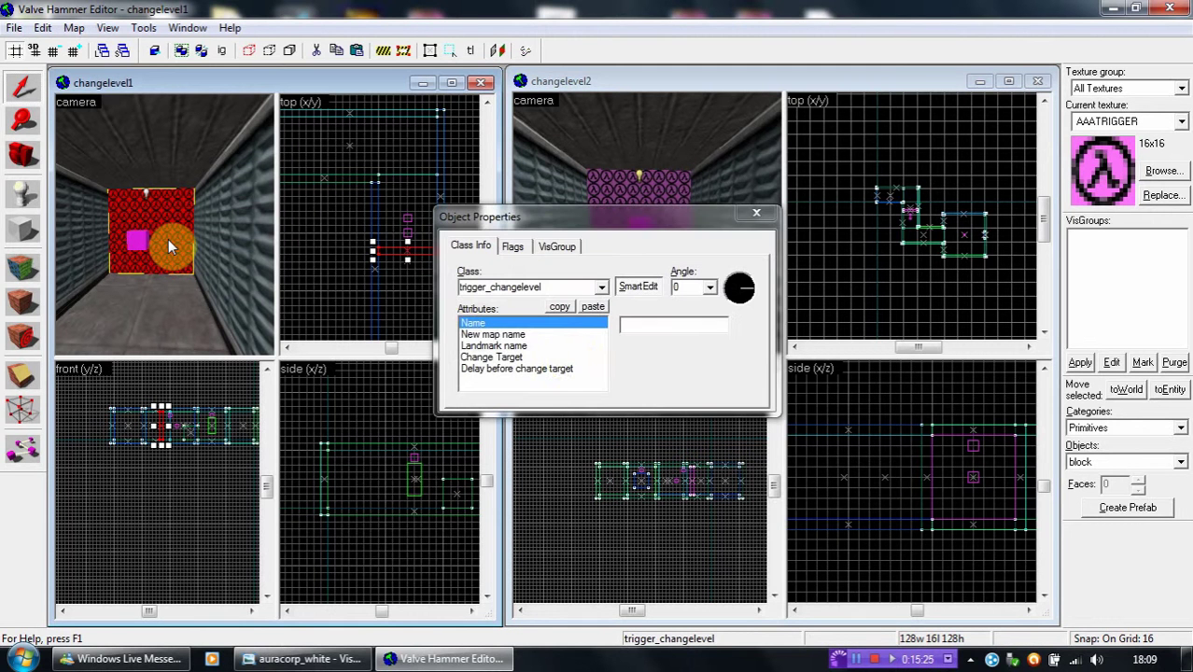
{"action": "left_click", "coordinate": [565, 336]}
{"action": "left_click", "coordinate": [565, 347]}
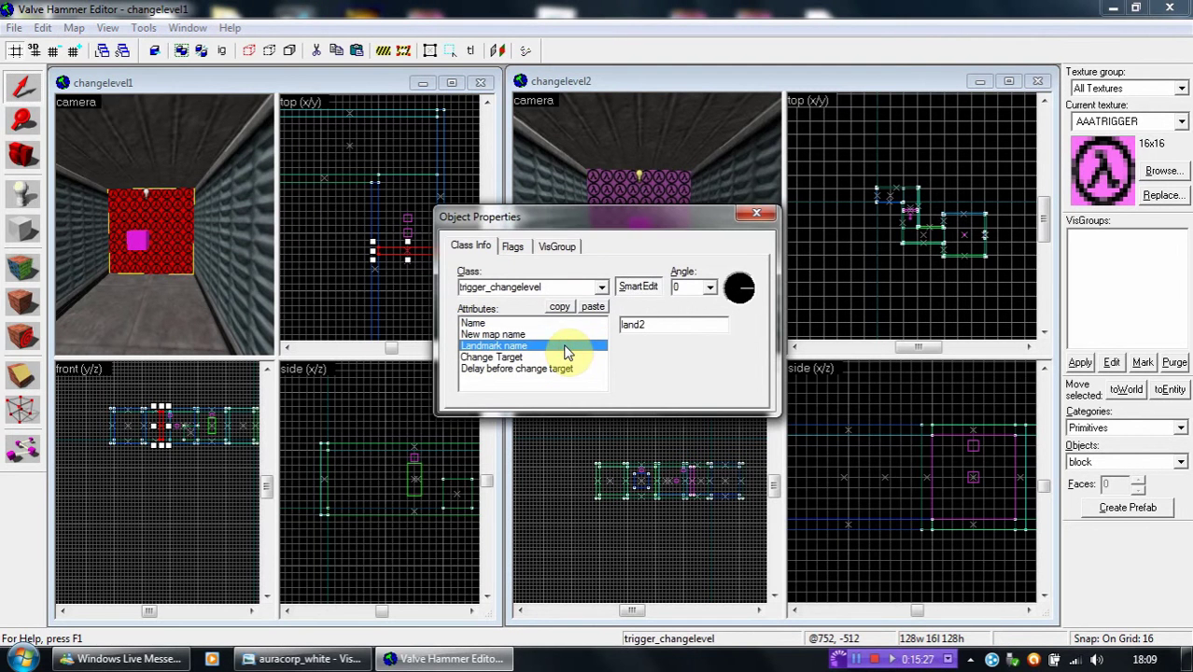
{"action": "left_click", "coordinate": [674, 323]}
{"action": "key", "text": "BackSpace"}
{"action": "left_click", "coordinate": [759, 216]}
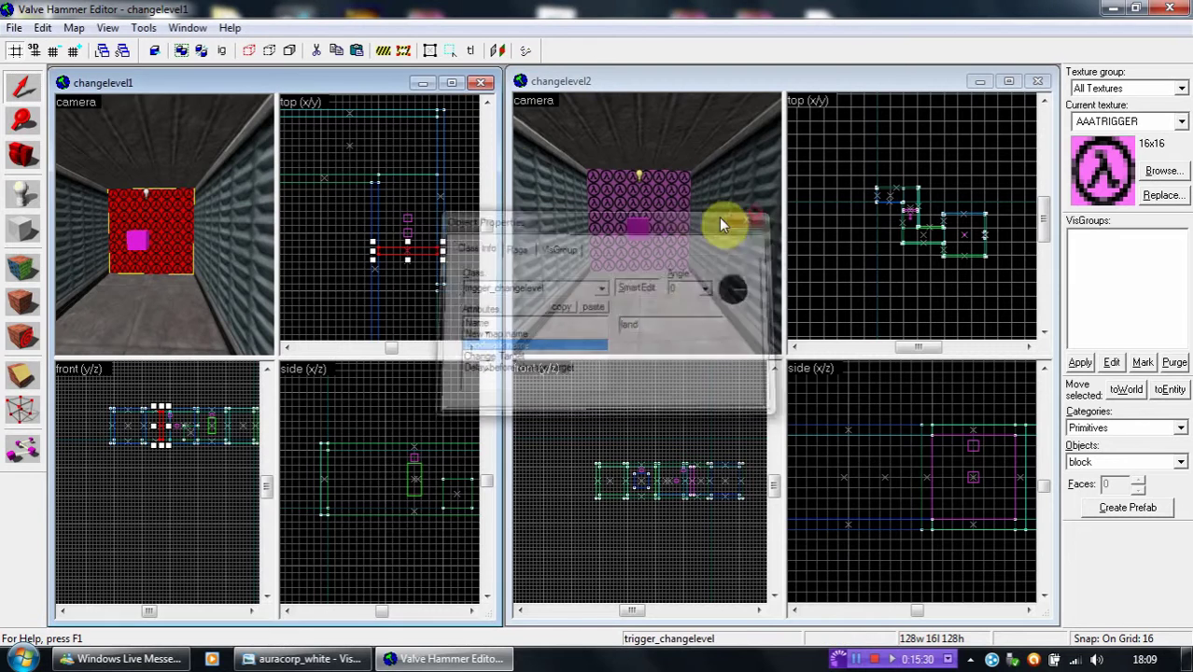
Compile changelevel1 without running the game and close its compile log.
{"action": "left_click", "coordinate": [523, 50]}
{"action": "left_click", "coordinate": [602, 449]}
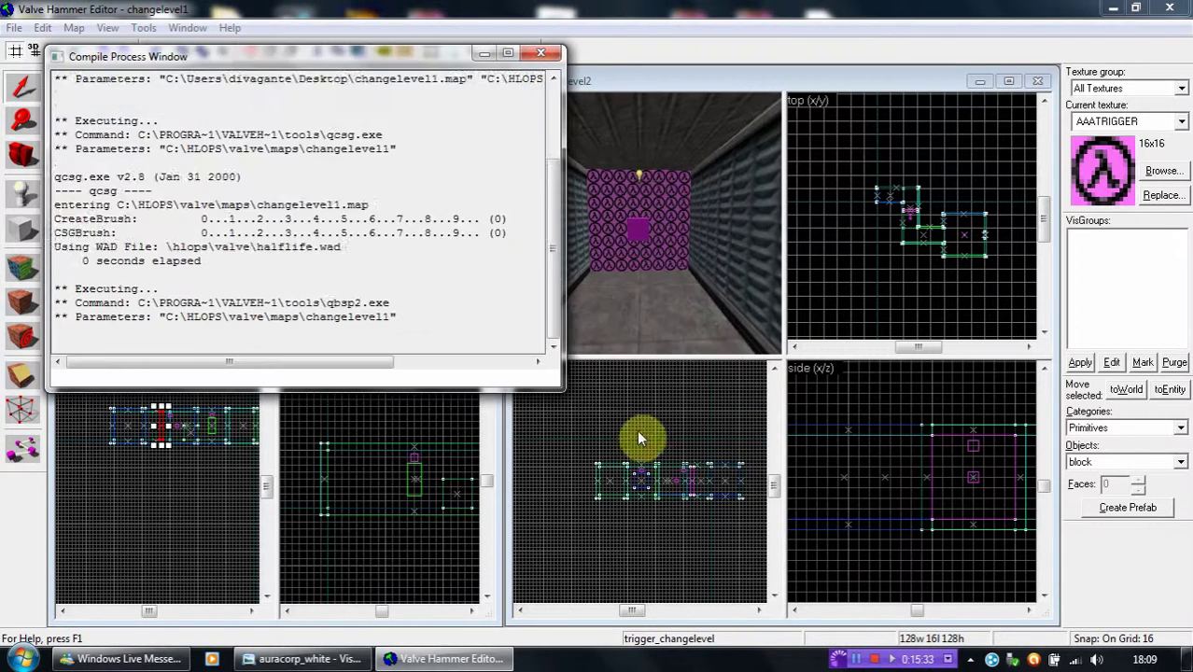
{"action": "left_click", "coordinate": [540, 52]}
Open the properties of changelevel2's level-change trigger block, then close them and clear the selection.
{"action": "left_click", "coordinate": [676, 214]}
{"action": "key", "text": "alt+Return"}
{"action": "left_click", "coordinate": [676, 327]}
{"action": "left_click", "coordinate": [755, 213]}
{"action": "left_click", "coordinate": [836, 206]}
Compile changelevel2 with normal CSG, BSP, VIS and RAD without running the game and close the log.
{"action": "left_click", "coordinate": [528, 53]}
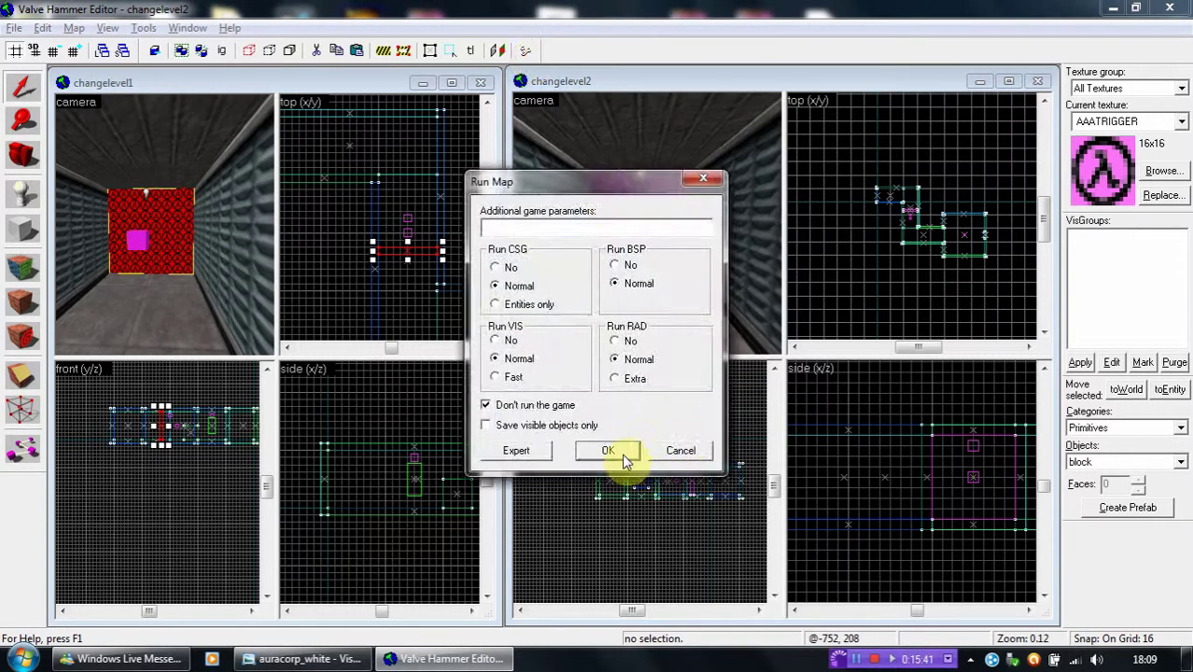
{"action": "left_click", "coordinate": [616, 447]}
{"action": "left_click", "coordinate": [539, 56]}
Minimise the editor, start Half-Life again and load changelevel1 with the console's map command.
{"action": "left_click", "coordinate": [466, 660]}
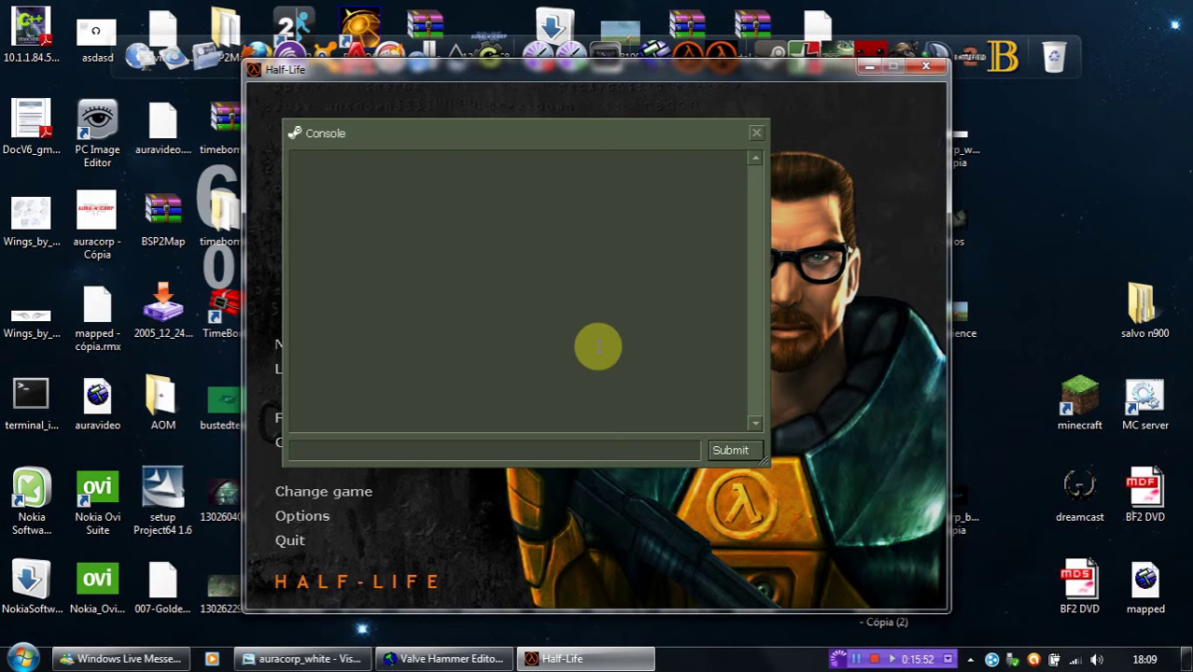
{"action": "type", "text": "map"}
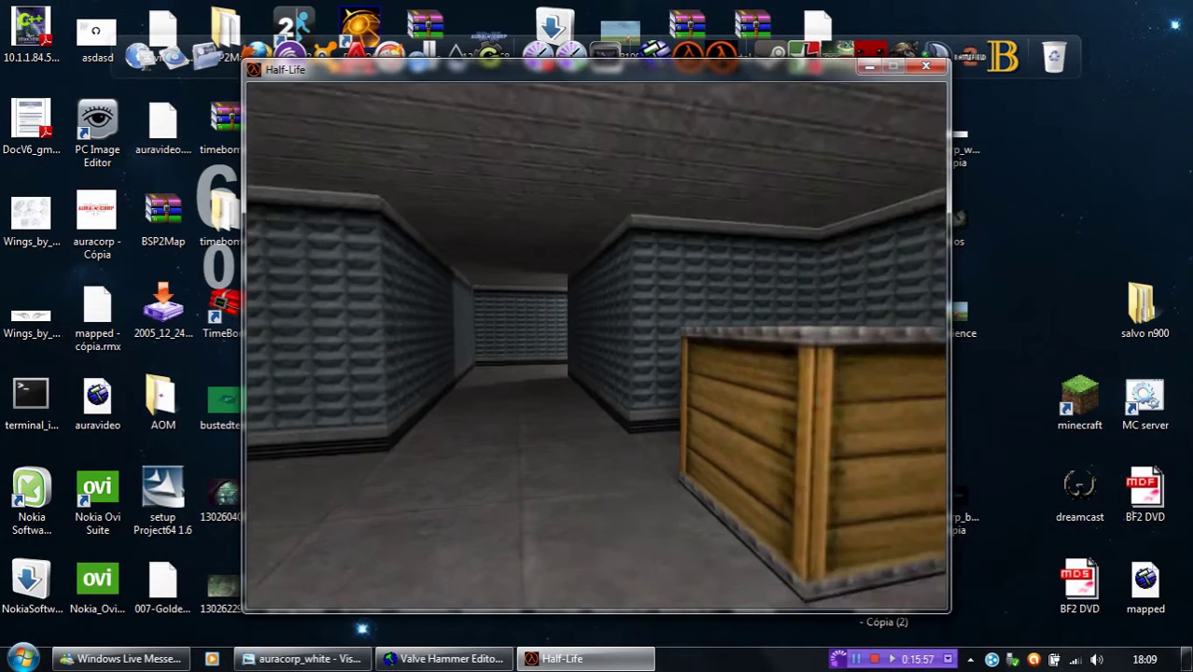
Walk past the crate and through changelevel1's corridor trigger into changelevel2.
{"action": "key", "text": "s"}
{"action": "key", "text": "w"}
{"action": "key", "text": "Right"}
{"action": "key", "text": "w"}
{"action": "key", "text": "w"}
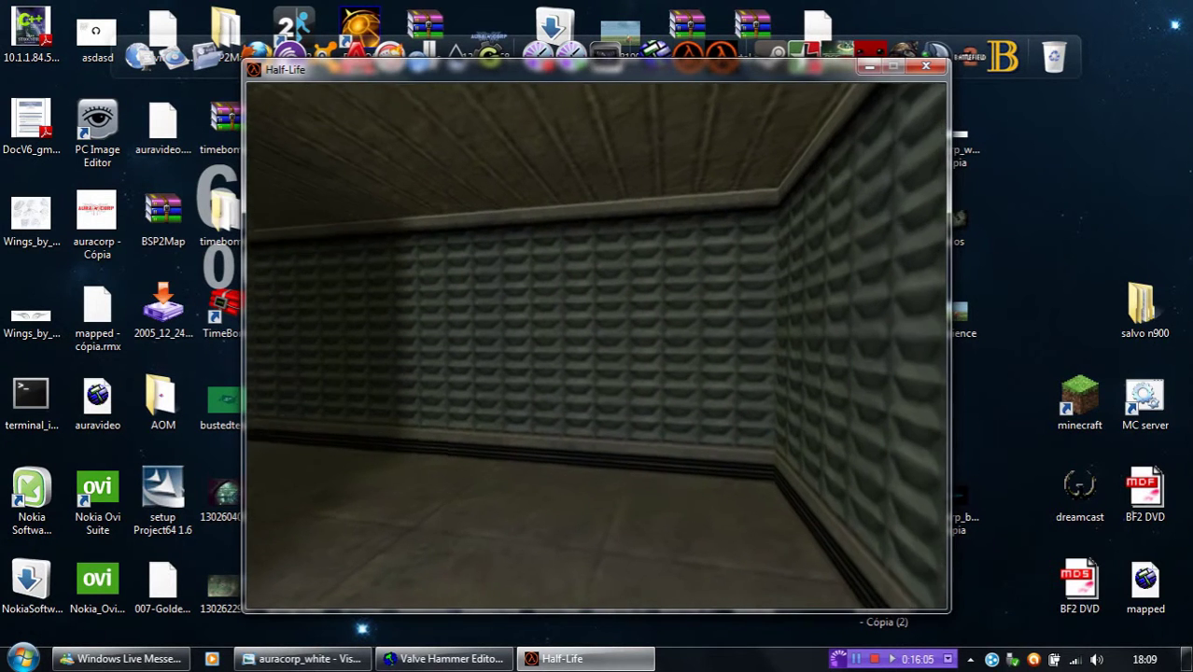
Look around the corridors of changelevel2 and walk back through its trigger into changelevel1.
{"action": "key", "text": "w"}
{"action": "key", "text": "Left"}
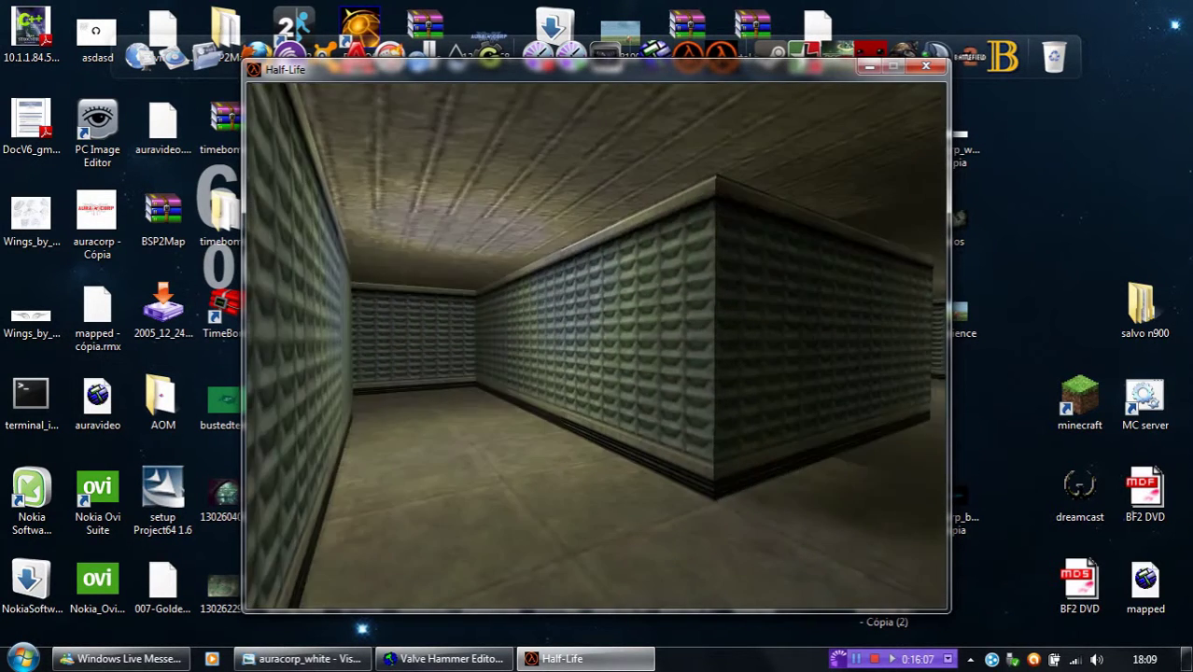
{"action": "key", "text": "Right"}
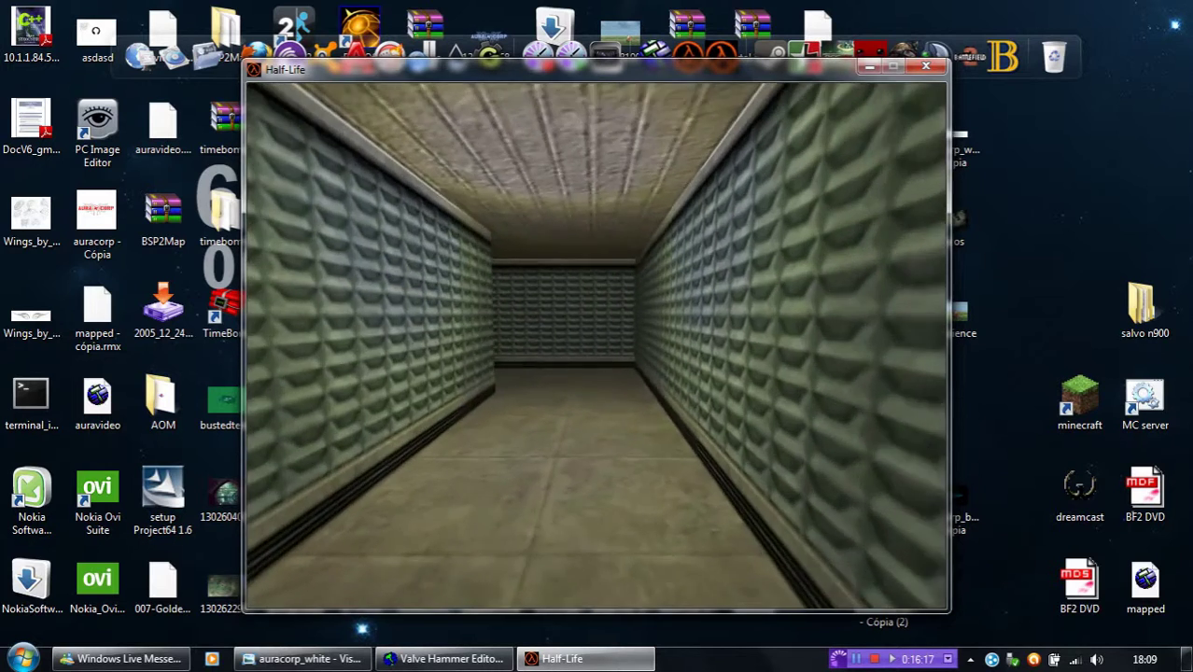
{"action": "key", "text": "w"}
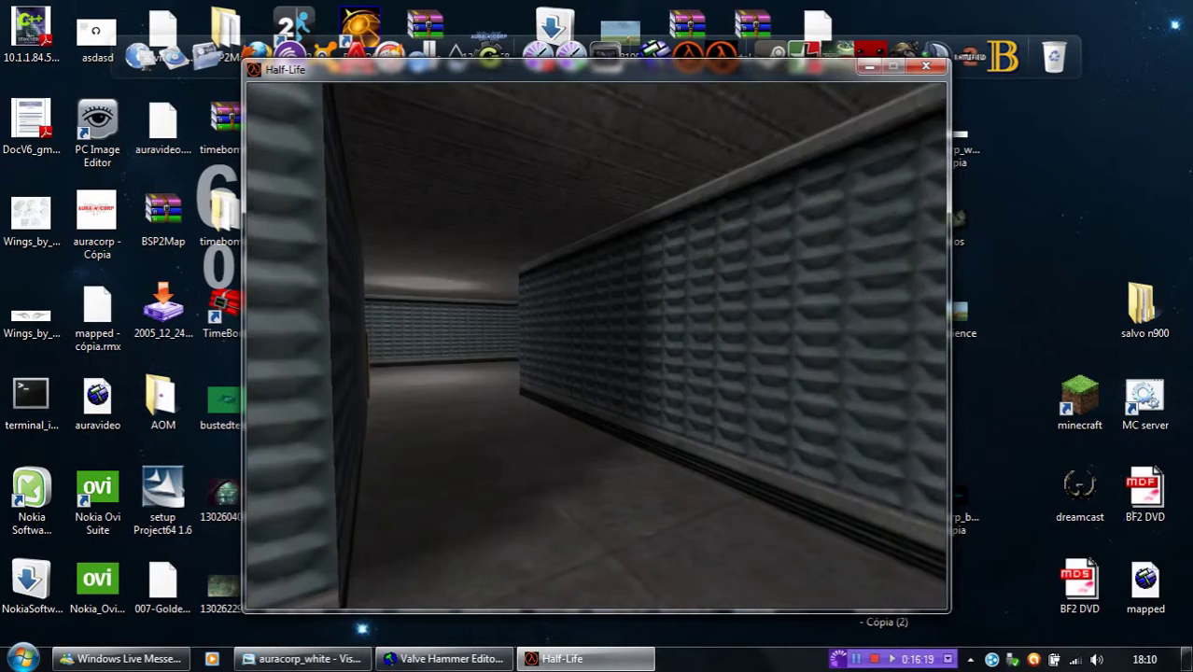
Walk past the crate in changelevel1, go back through the corridor trigger to retest the level change, and pause the game.
{"action": "key", "text": "w"}
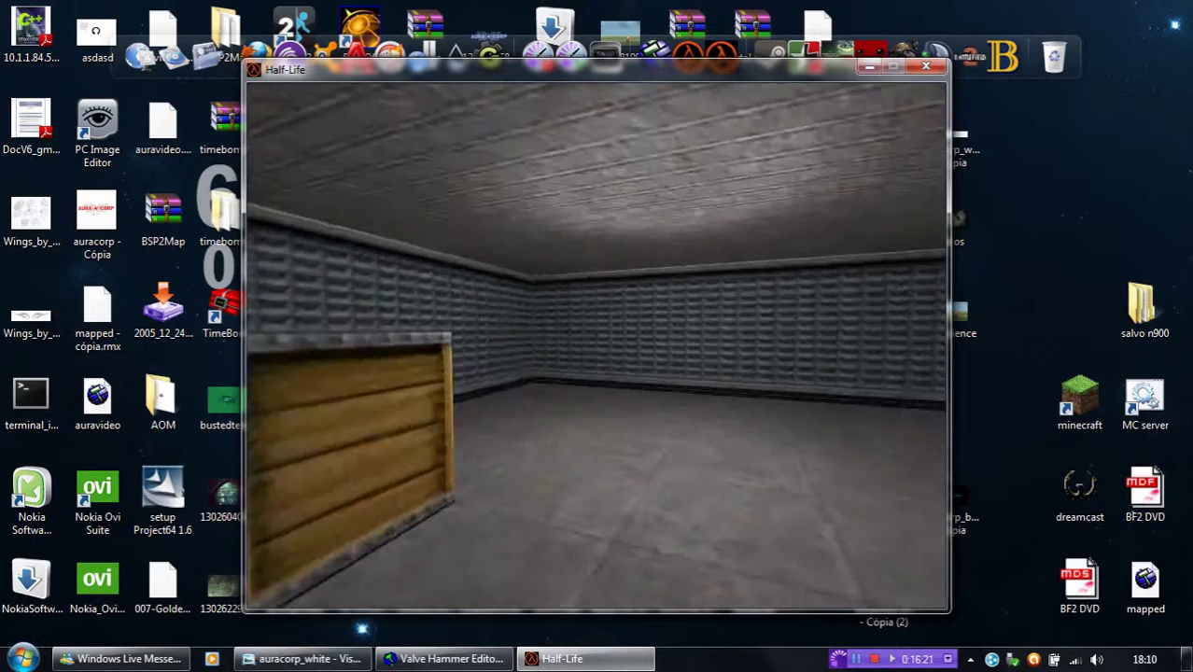
{"action": "key", "text": "w"}
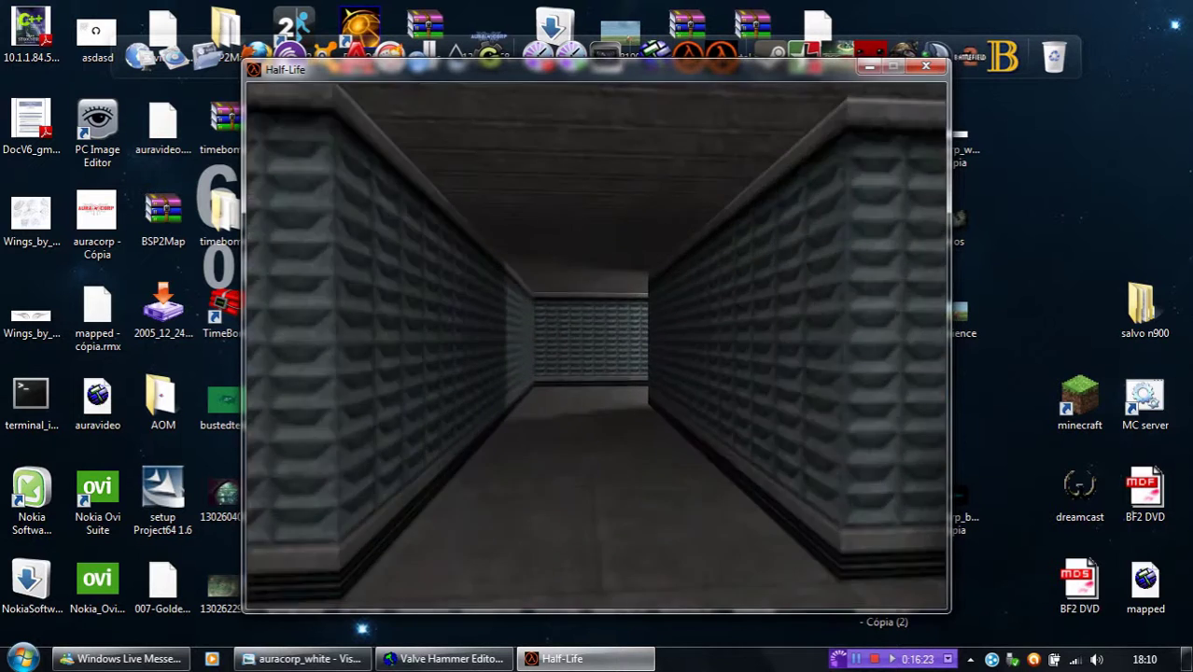
{"action": "key", "text": "w"}
{"action": "key", "text": "Escape"}
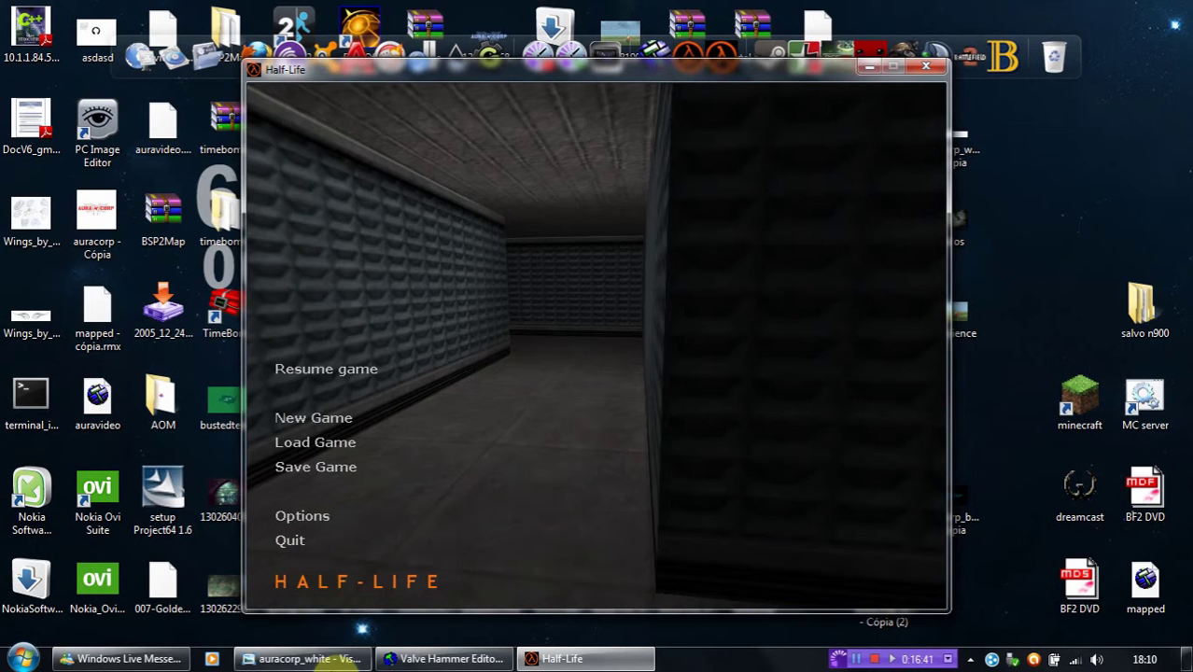
Switch to Windows Photo Viewer to show the auracorp_white logo, minimise it and briefly resume the Half-Life game.
{"action": "left_click", "coordinate": [303, 658]}
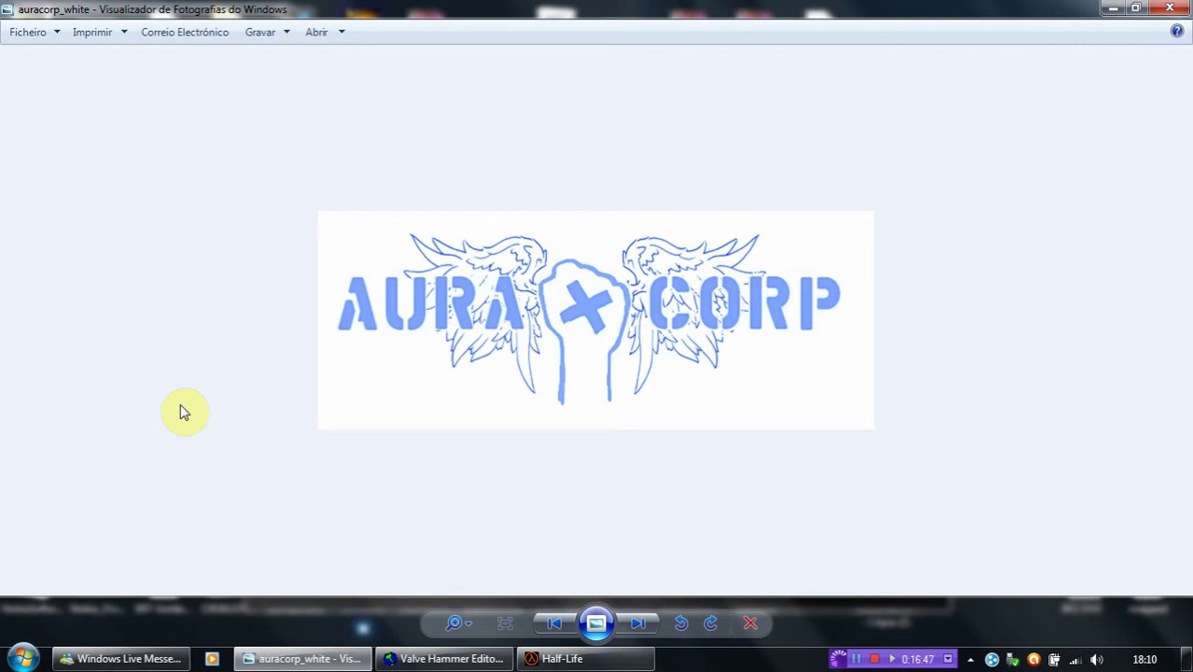
{"action": "left_click", "coordinate": [304, 658]}
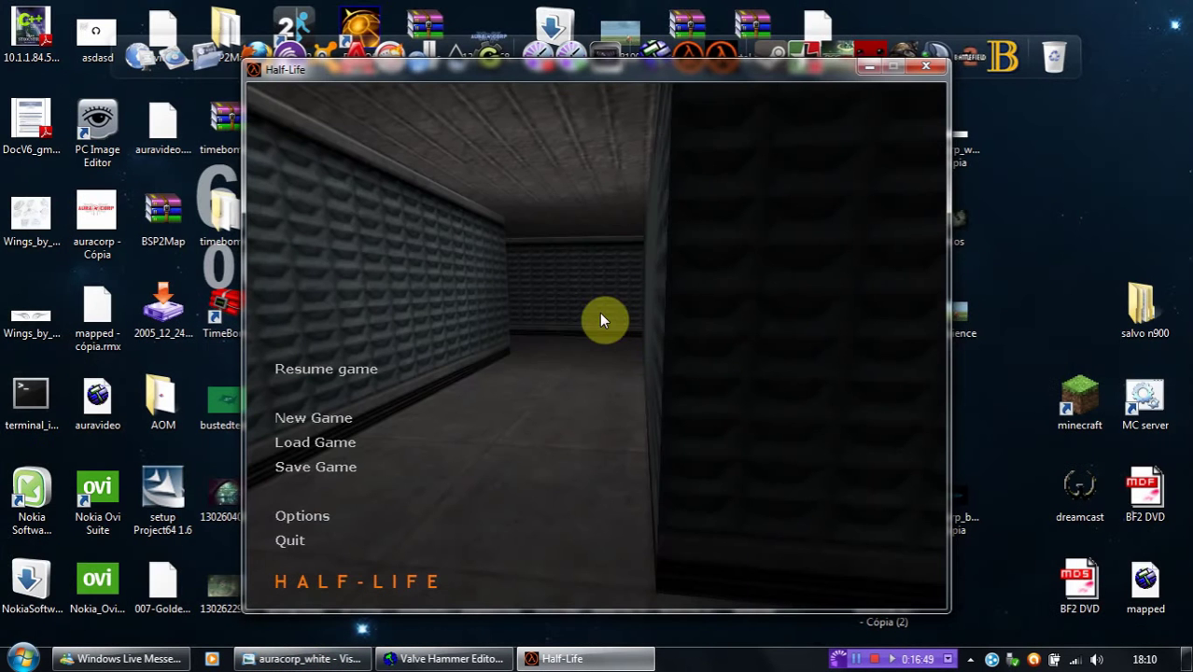
{"action": "key", "text": "Escape"}
{"action": "key", "text": "Escape"}
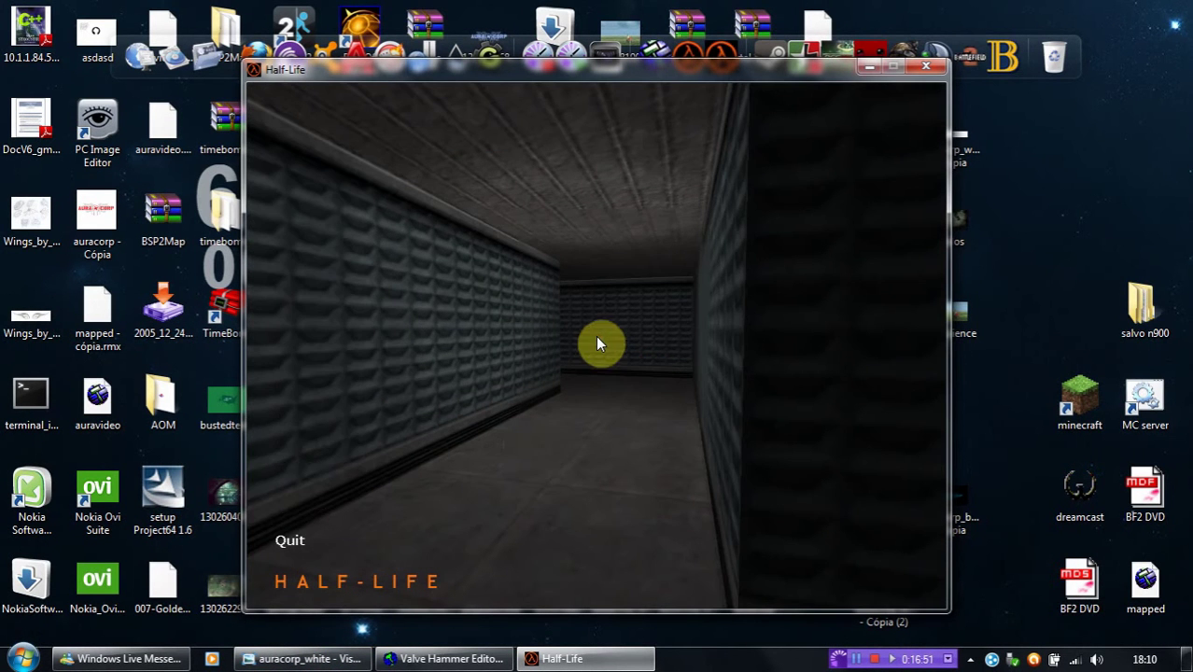